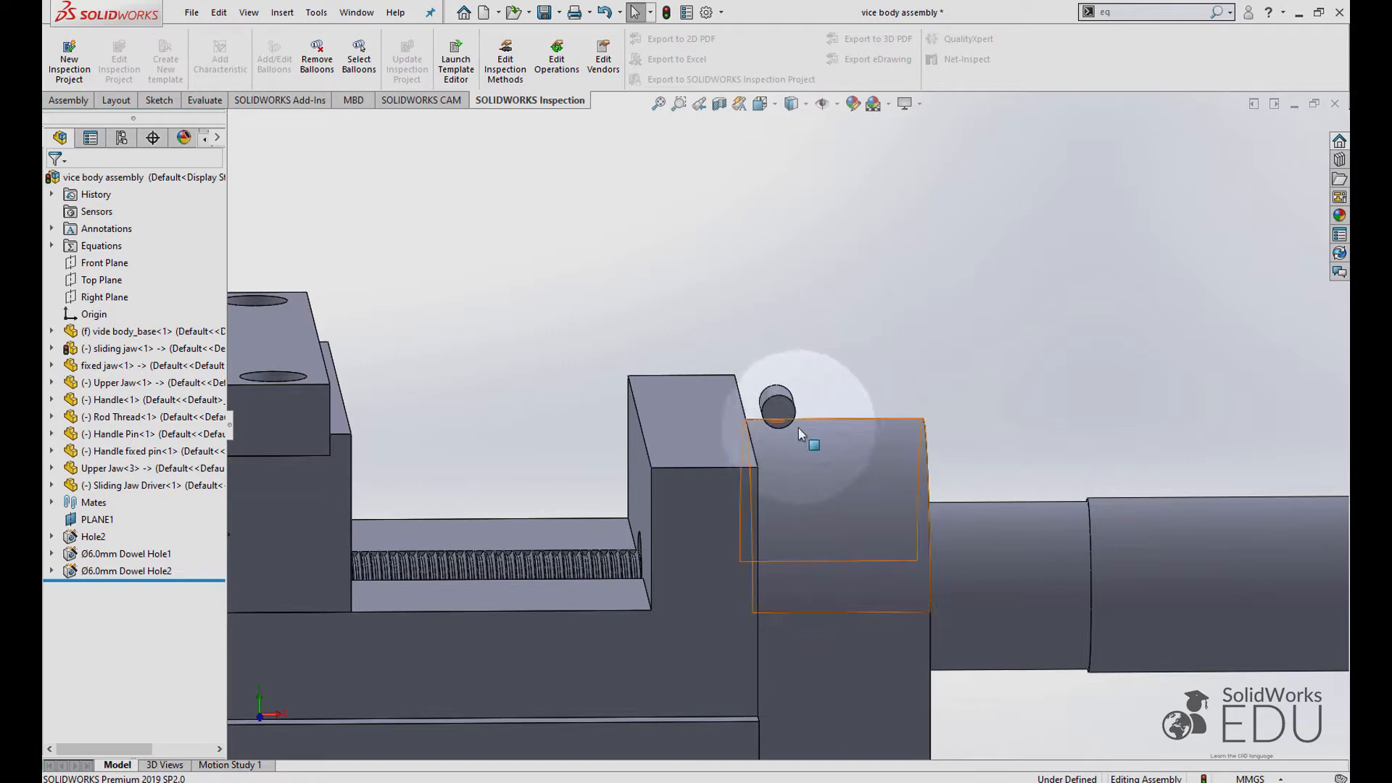
# Step: Swivel the handle fixed pin in its hole and examine how its head sits on the vice base
pyautogui.moveTo(767, 427); pyautogui.dragTo(760, 451, button='middle')
pyautogui.scroll(-5, 764, 416)
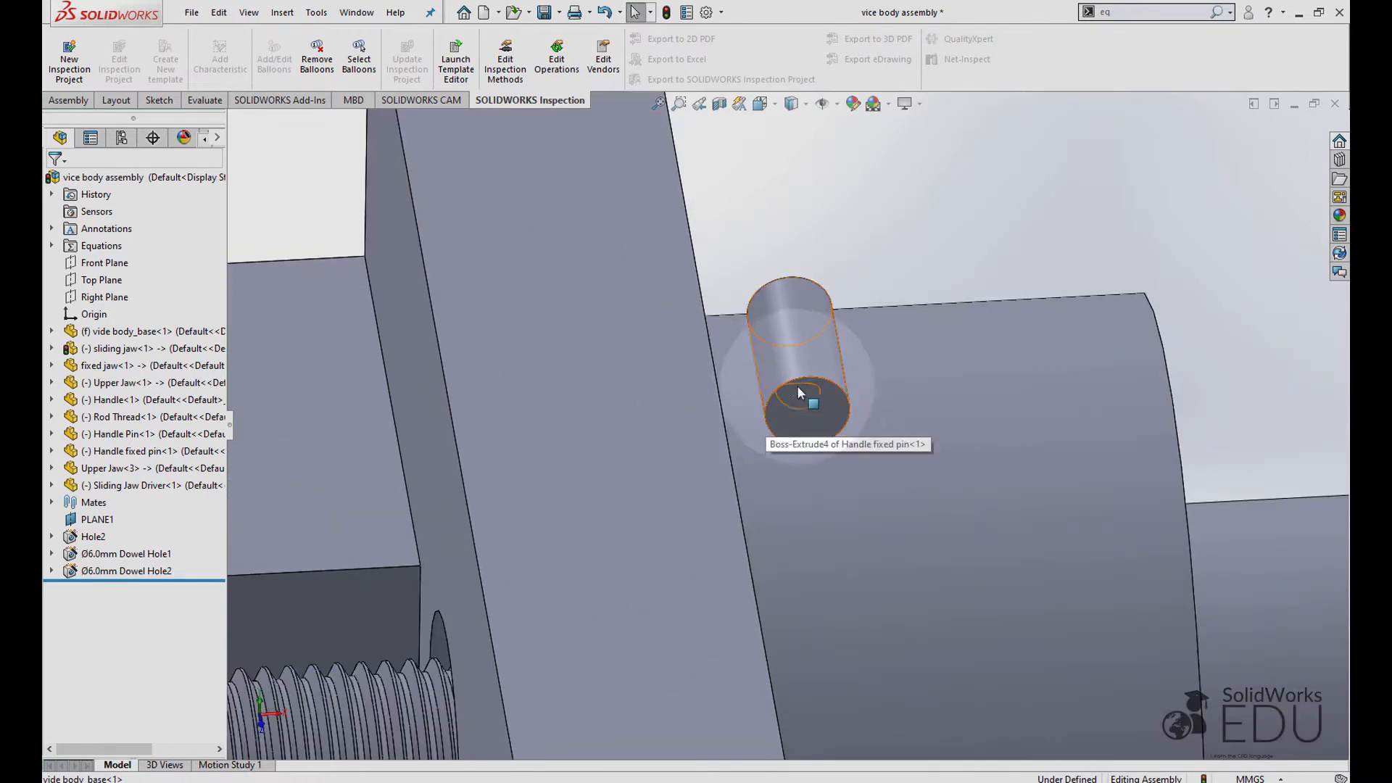
pyautogui.moveTo(807, 406); pyautogui.dragTo(823, 208)
pyautogui.moveTo(812, 410); pyautogui.dragTo(832, 362, button='middle')
pyautogui.moveTo(789, 409); pyautogui.dragTo(849, 358)
pyautogui.moveTo(805, 422); pyautogui.dragTo(792, 396, button='middle')
pyautogui.scroll(-5, 780, 434)
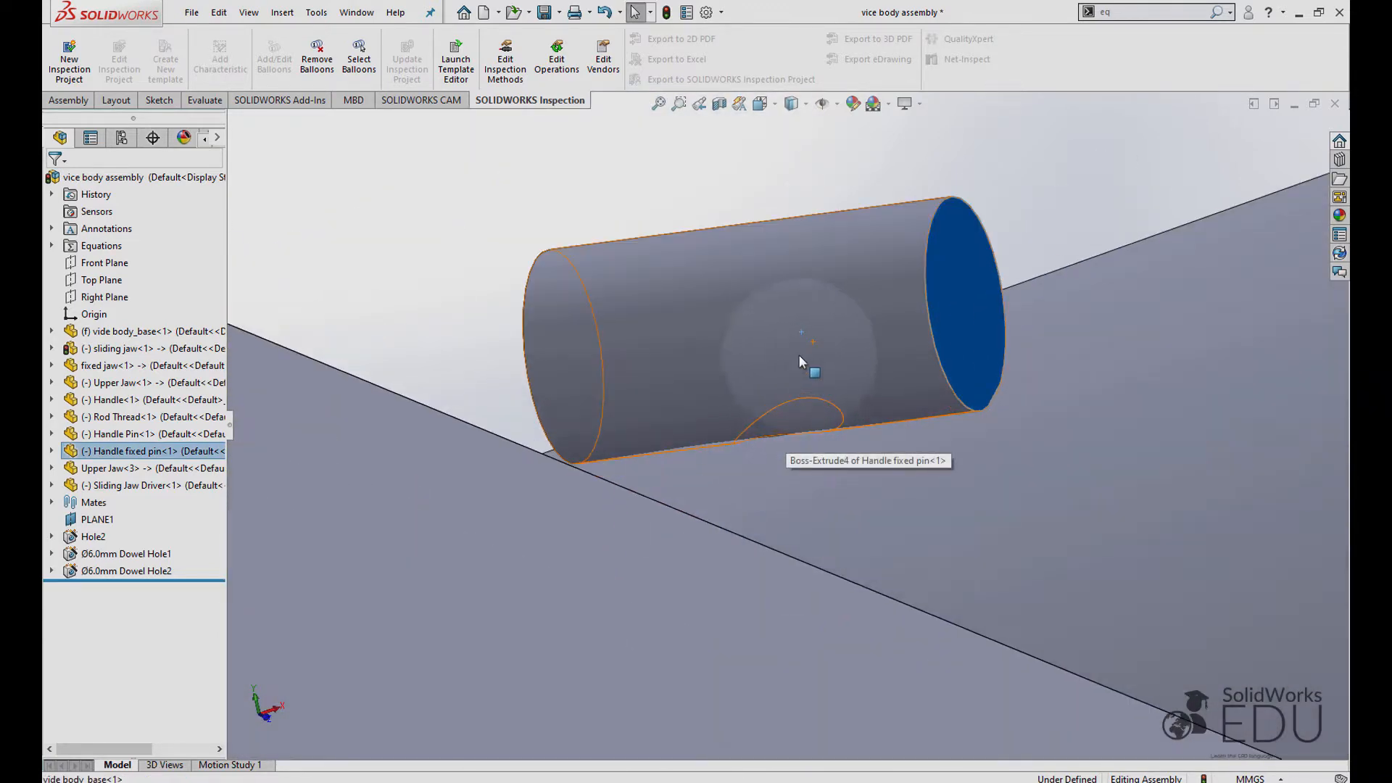
pyautogui.scroll(6, 794, 407)
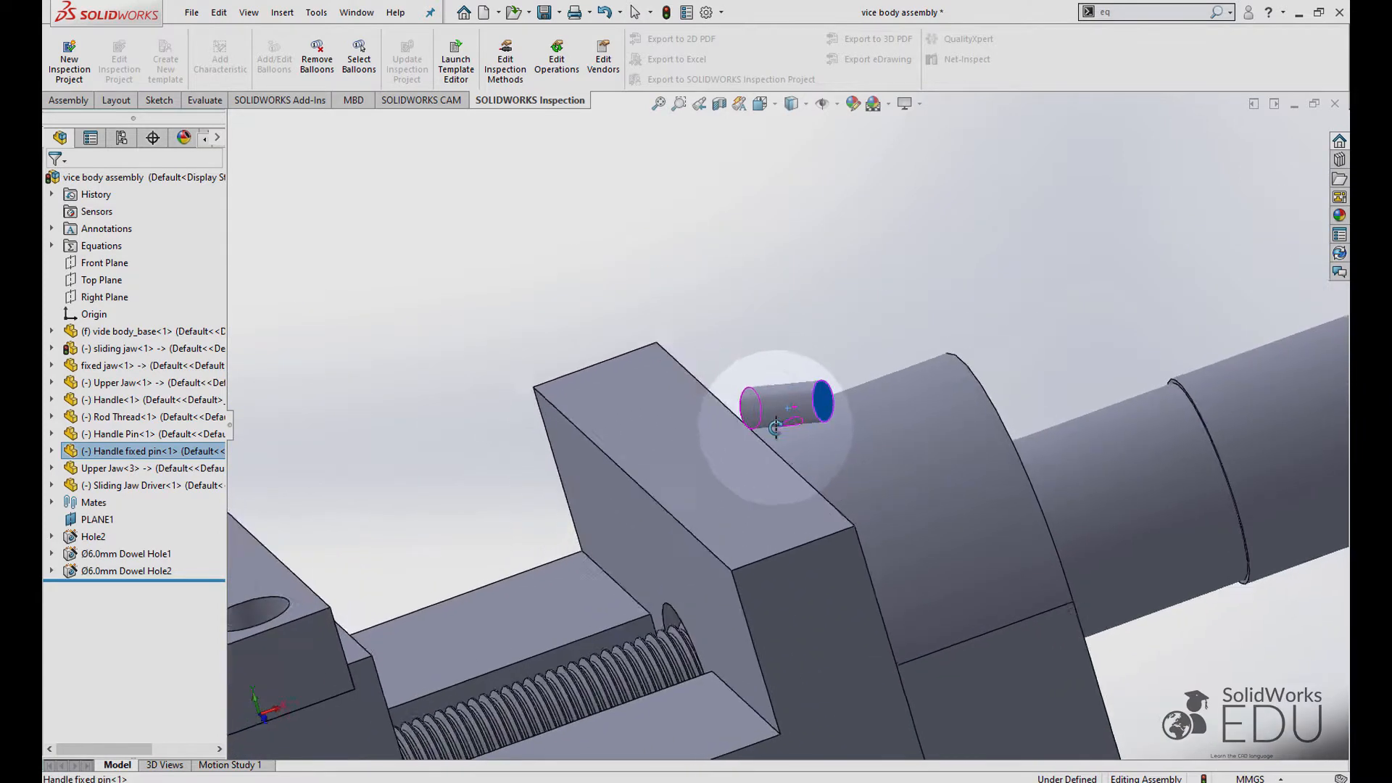
pyautogui.moveTo(775, 428); pyautogui.dragTo(792, 430, button='middle')
pyautogui.scroll(-4, 792, 430)
# Step: Make the vide body_base component transparent and inspect how the fixed pin sits inside it beside the handle groove
pyautogui.click(999, 440)
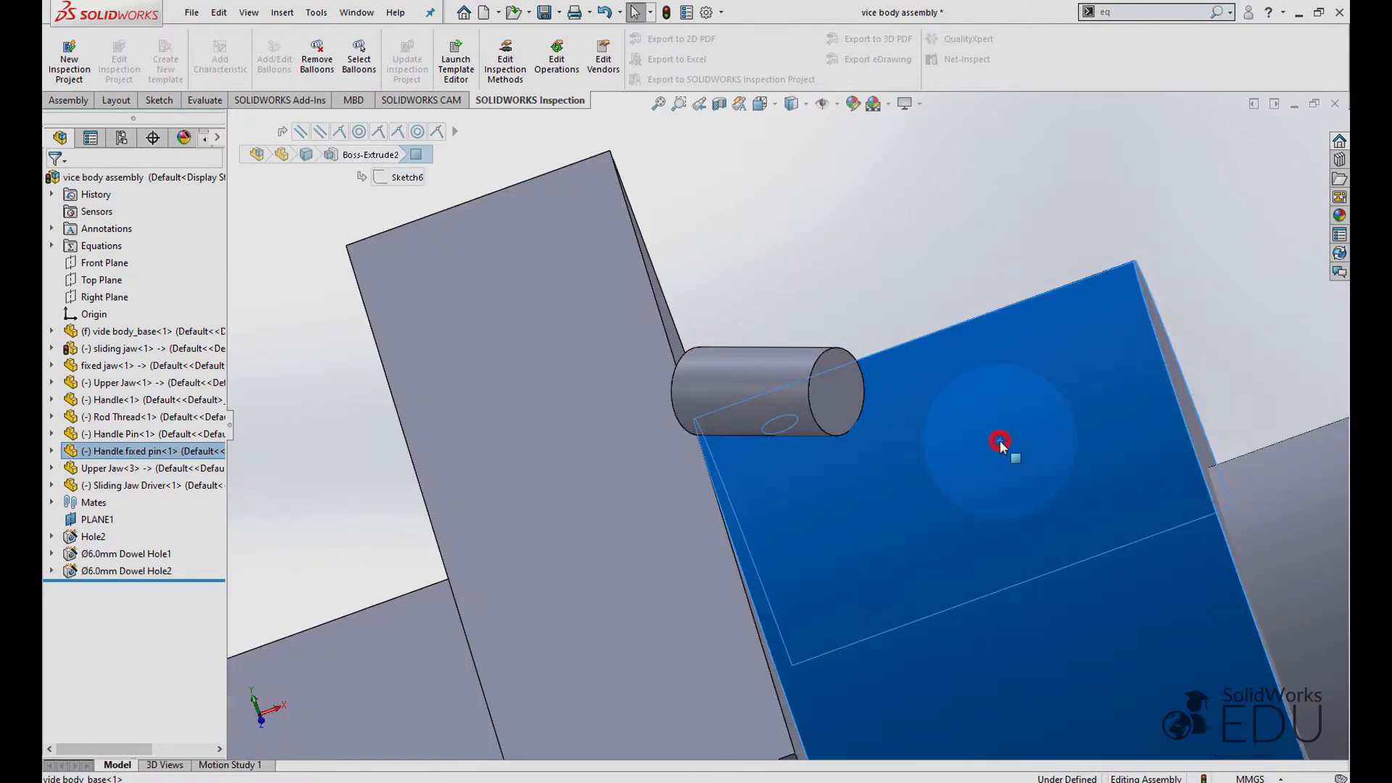
pyautogui.click(1005, 437)
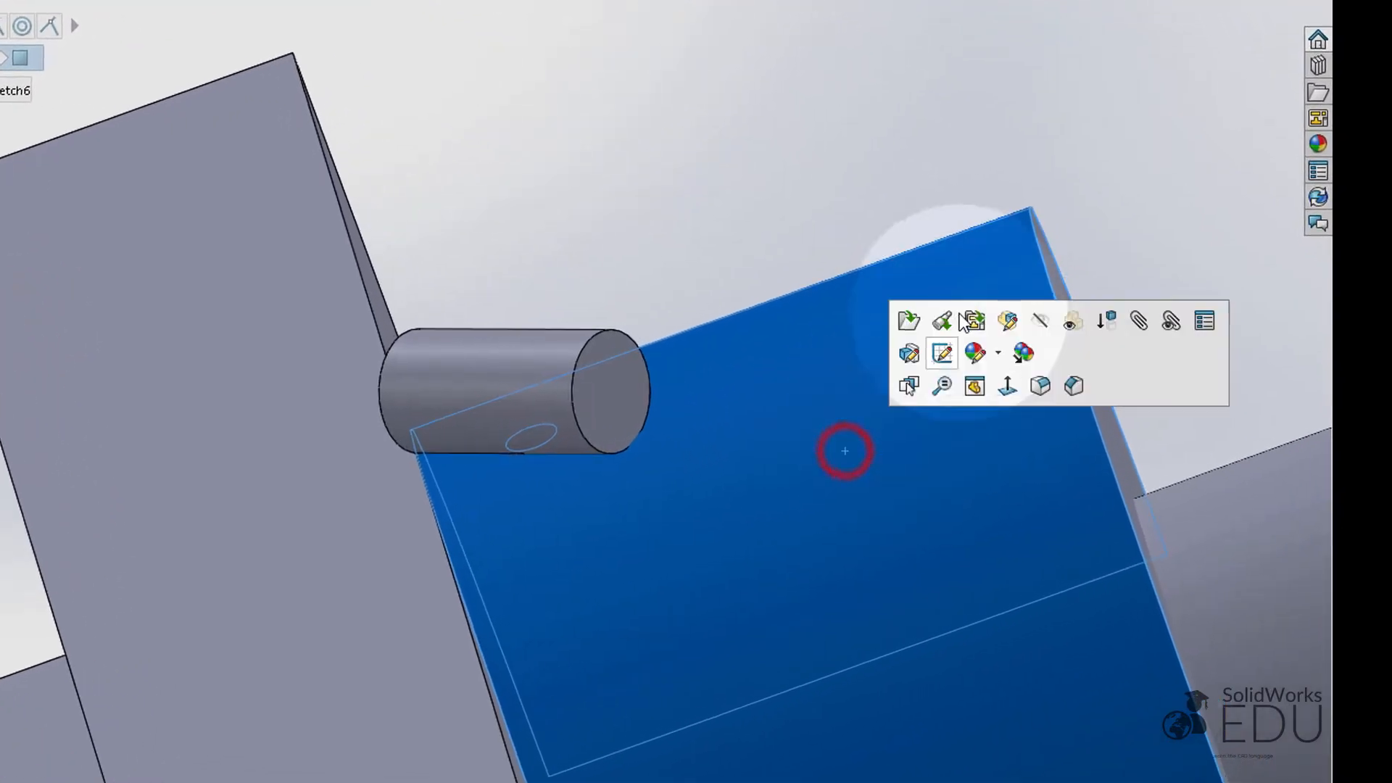
pyautogui.click(1070, 321)
pyautogui.moveTo(599, 337); pyautogui.dragTo(547, 398, button='middle')
pyautogui.scroll(-5, 594, 597)
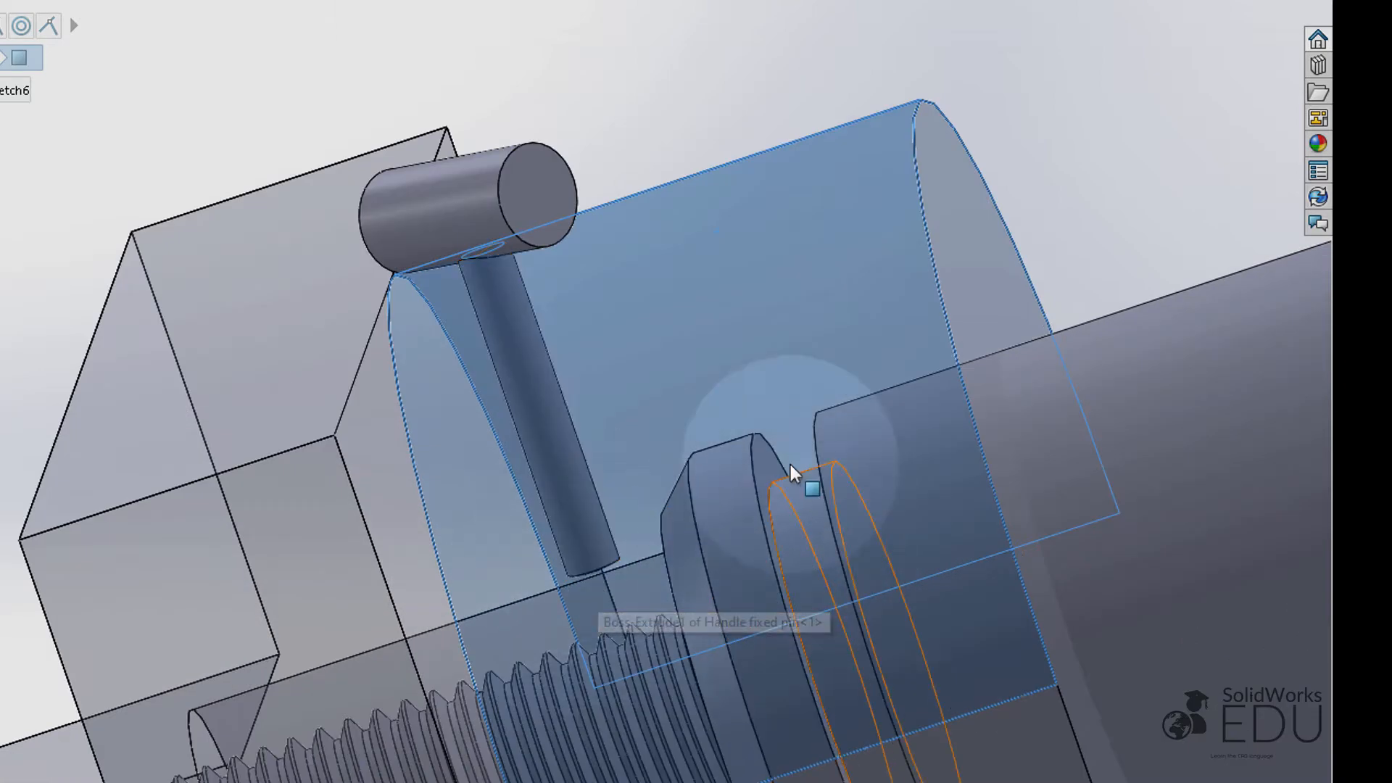
pyautogui.moveTo(797, 506)
pyautogui.mouseDown(button='middle')
pyautogui.moveTo(813, 480)
pyautogui.moveTo(802, 485)
pyautogui.mouseUp(button='middle')
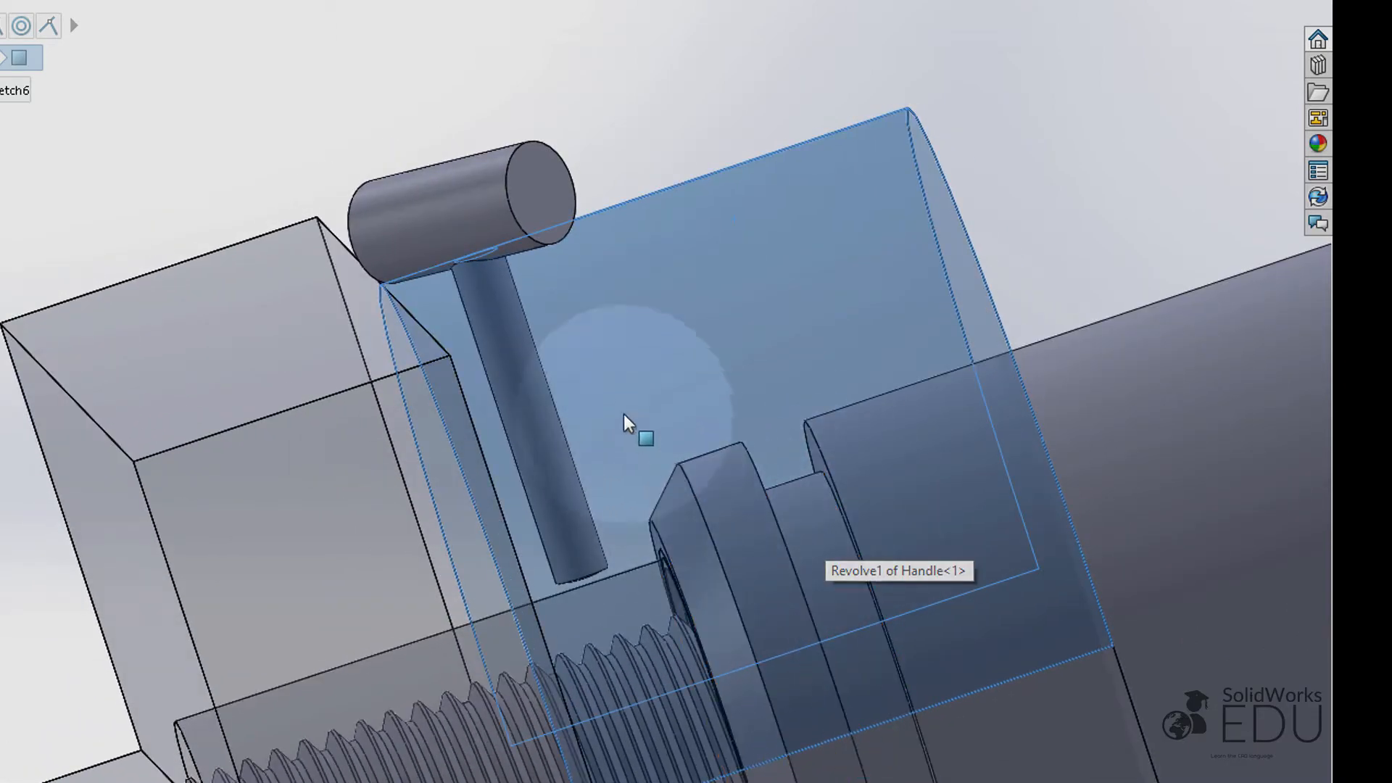
# Step: Make the handle fixed pin transparent, inspect its hole in the base, and hide the pin
pyautogui.click(466, 197)
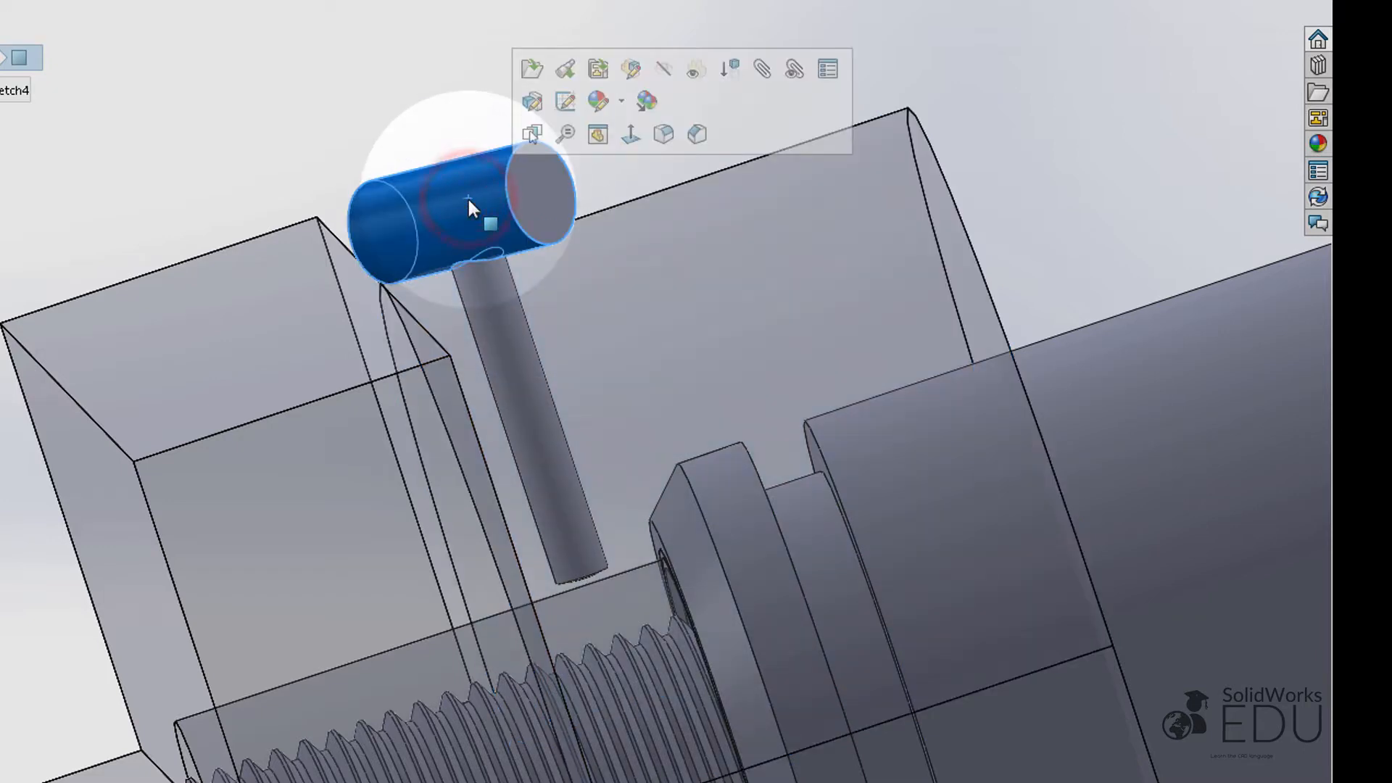
pyautogui.click(701, 71)
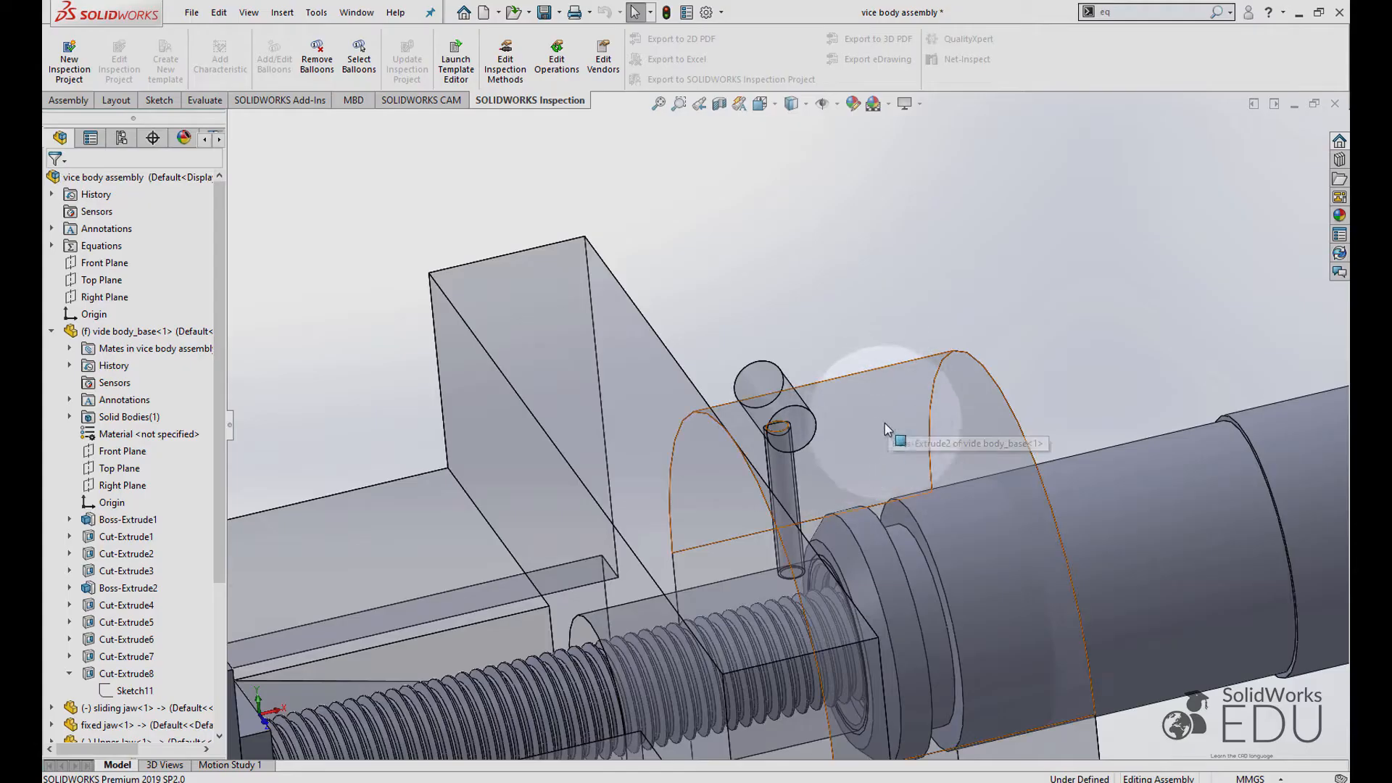
pyautogui.click(877, 425)
pyautogui.scroll(-5, 819, 405)
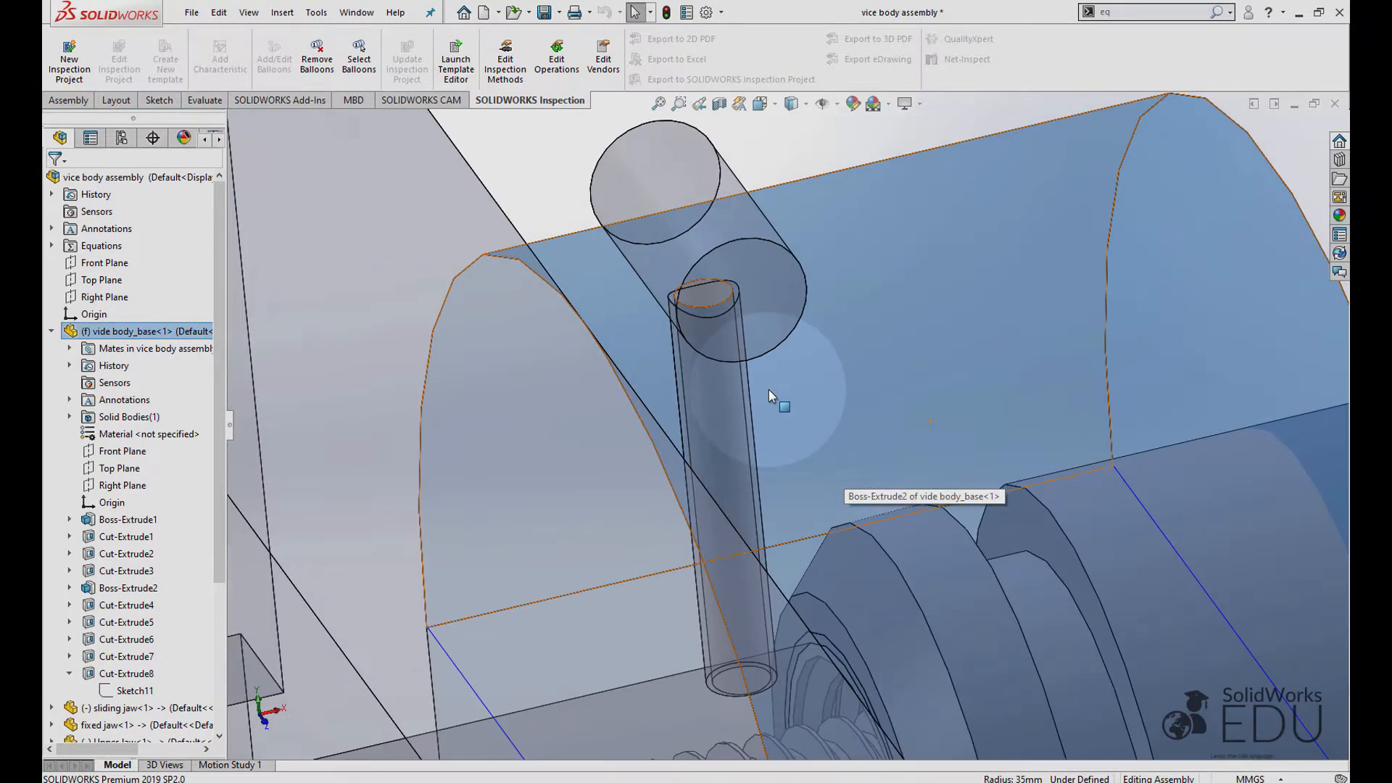
pyautogui.scroll(5, 766, 388)
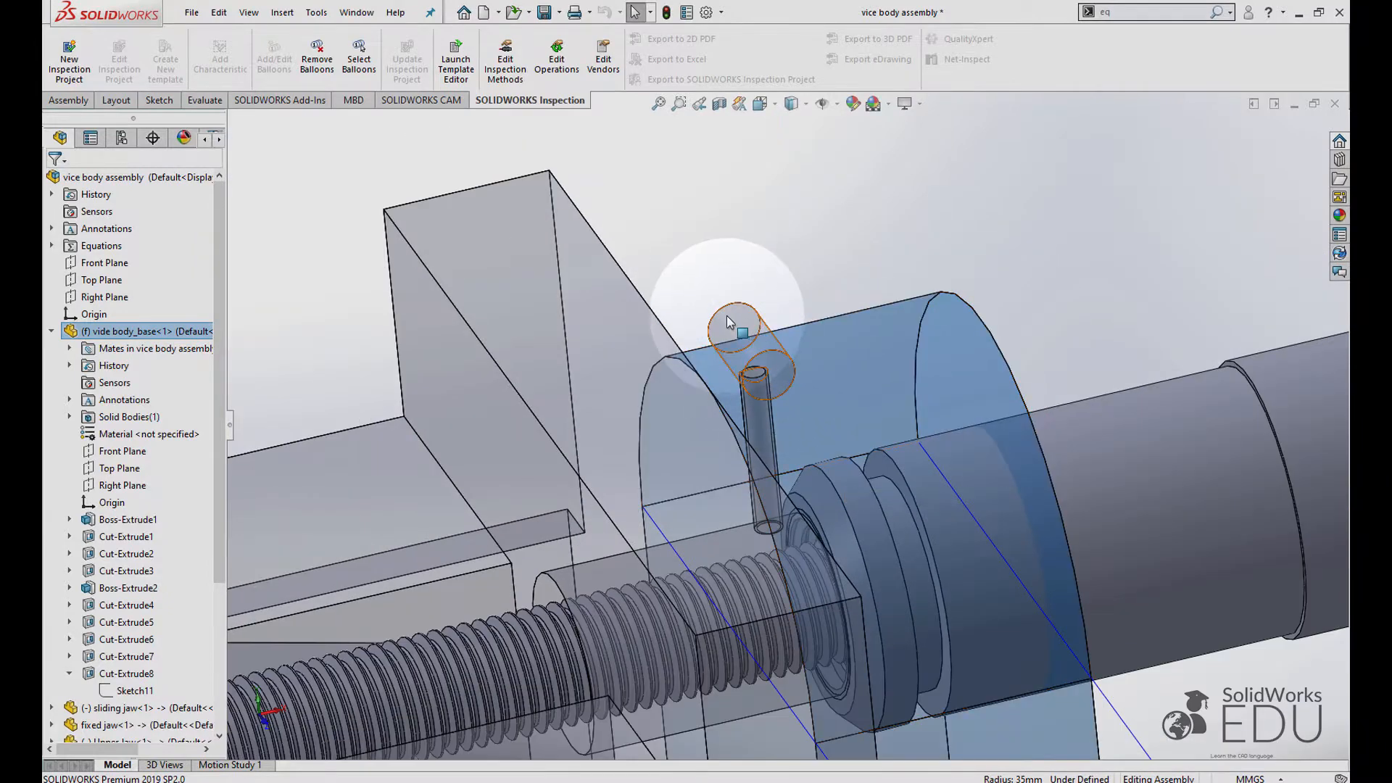
pyautogui.click(743, 327)
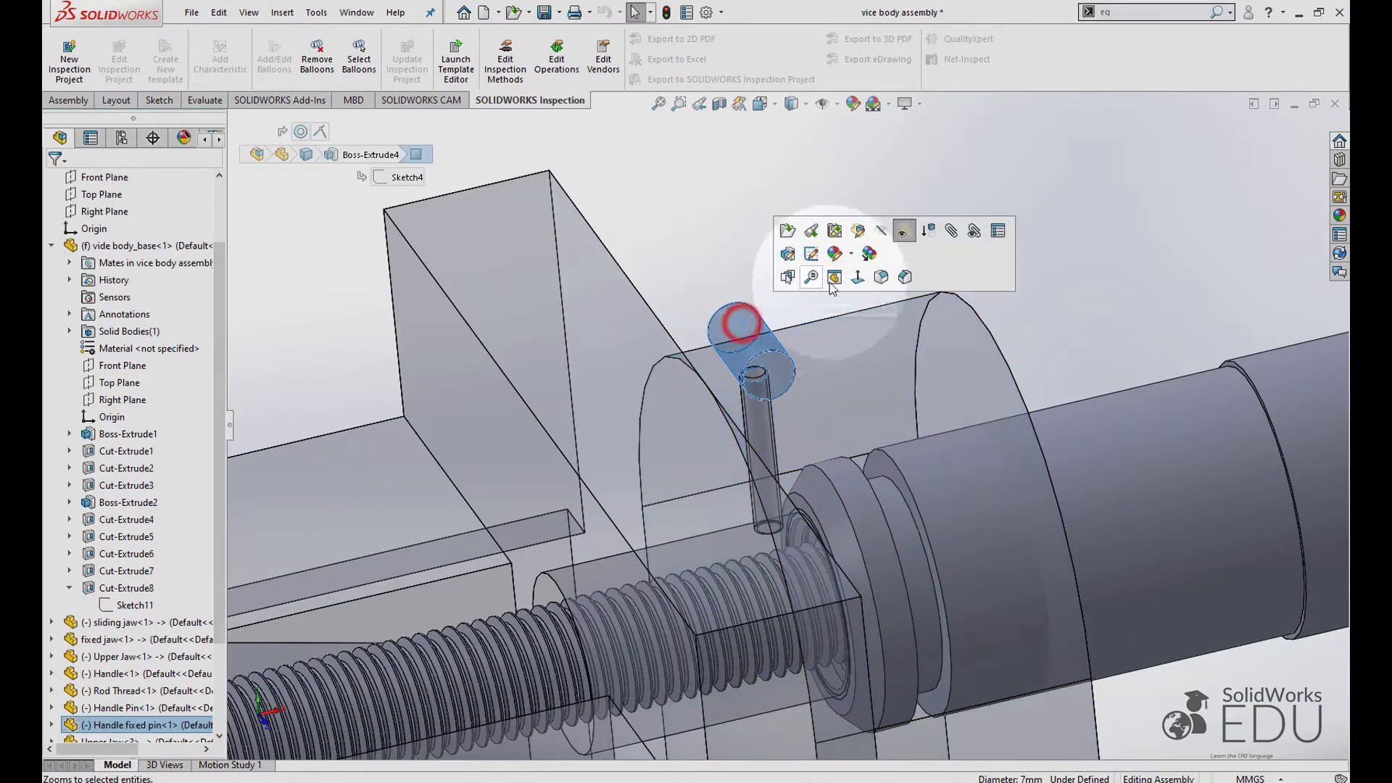
pyautogui.click(882, 237)
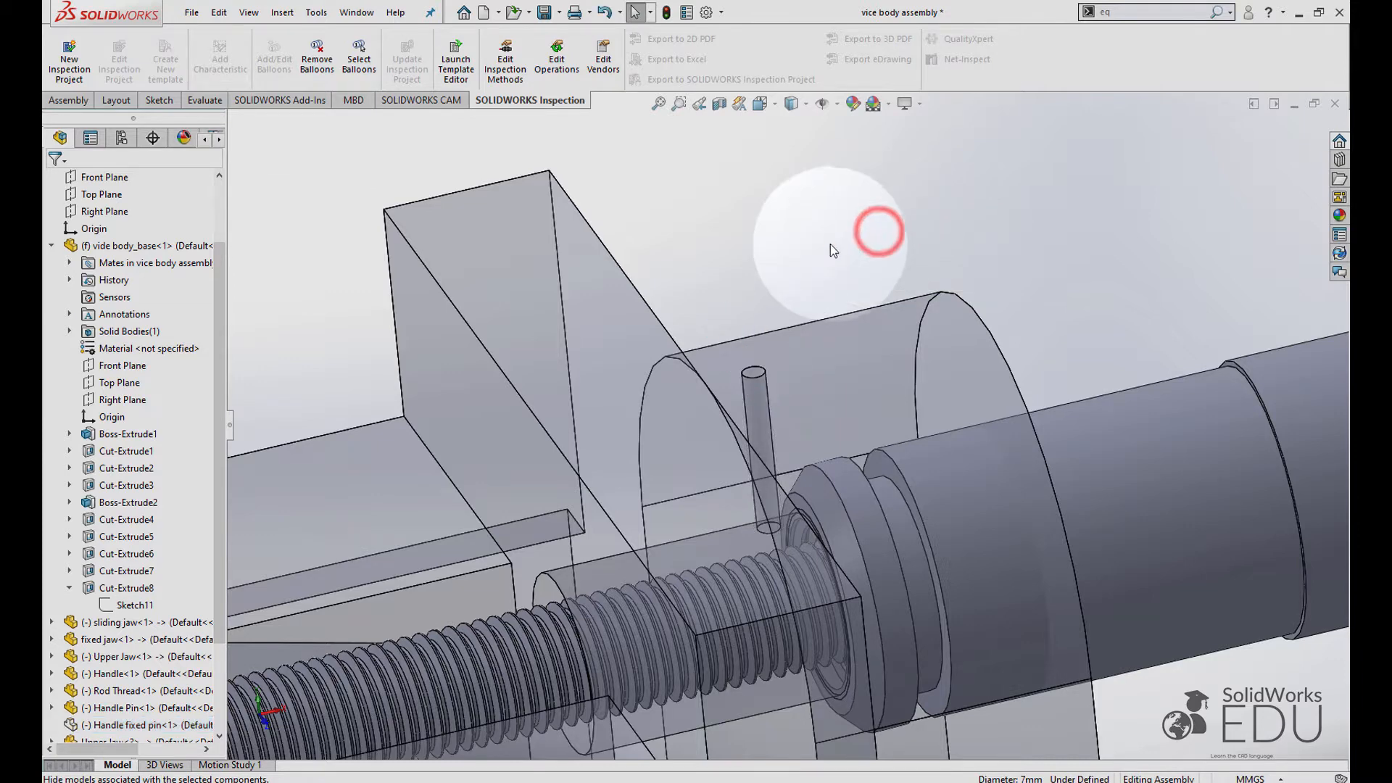
# Step: Turn off the transparency of the vide body_base component so it is opaque again
pyautogui.moveTo(829, 243); pyautogui.dragTo(776, 415, button='middle')
pyautogui.scroll(-4, 777, 415)
pyautogui.click(826, 277)
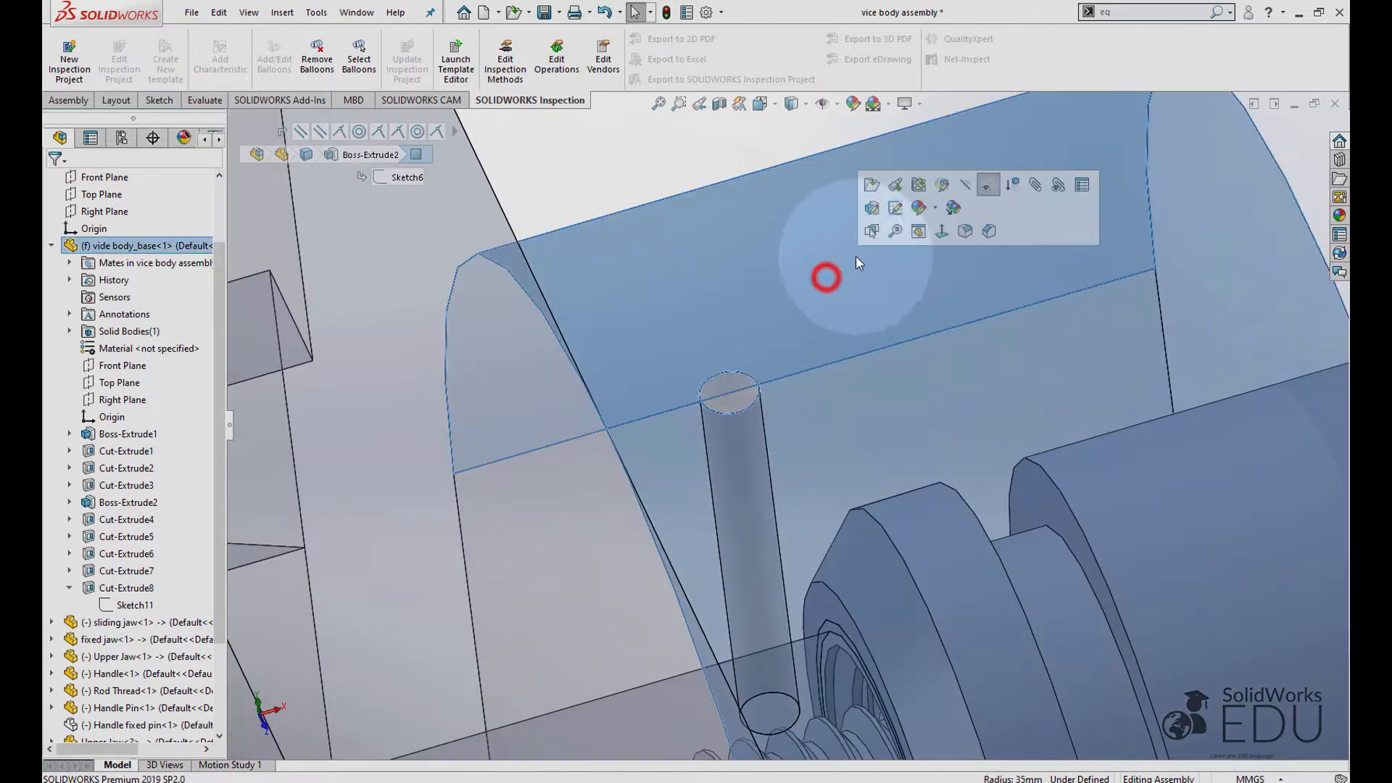
pyautogui.click(985, 185)
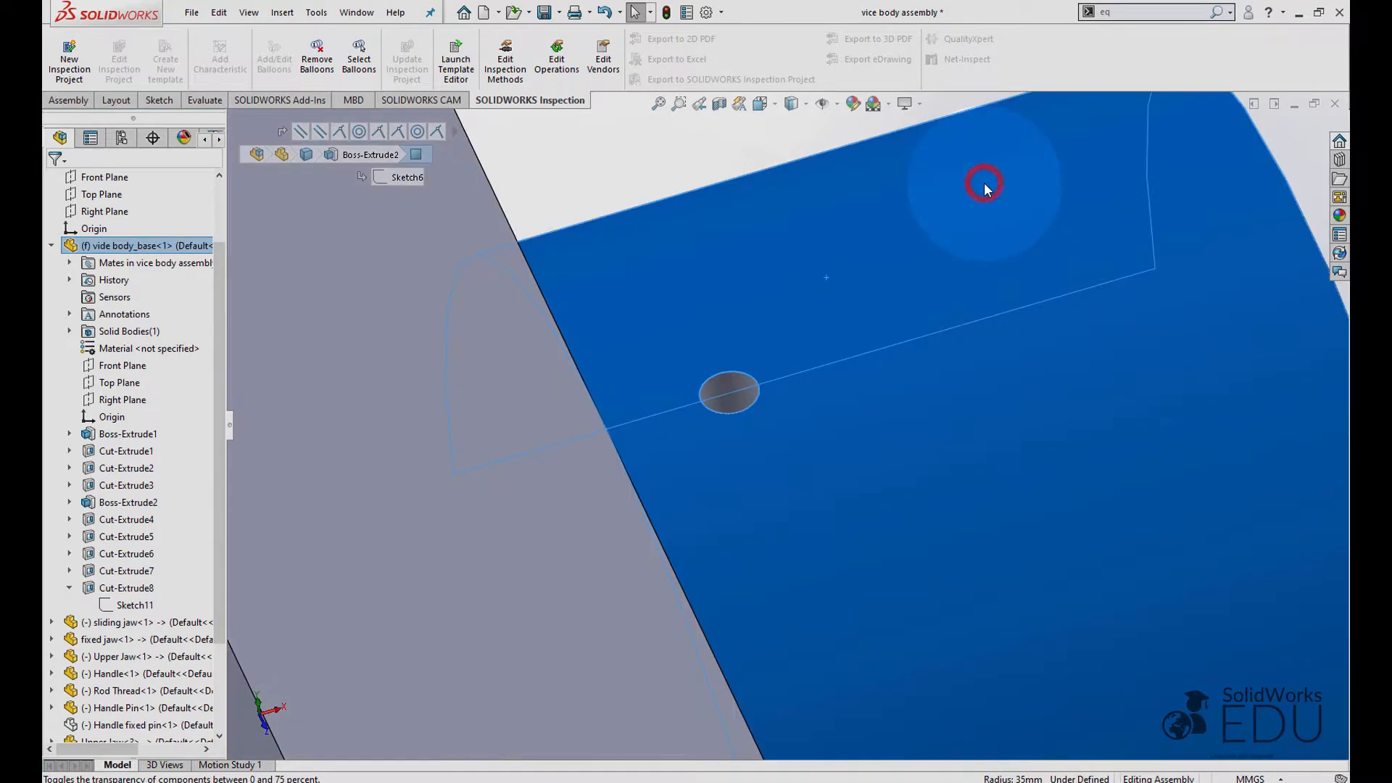
pyautogui.click(588, 133)
# Step: Show the feature dimensions of the small pin hole on the base's cylindrical boss
pyautogui.moveTo(653, 254); pyautogui.dragTo(646, 217, button='middle')
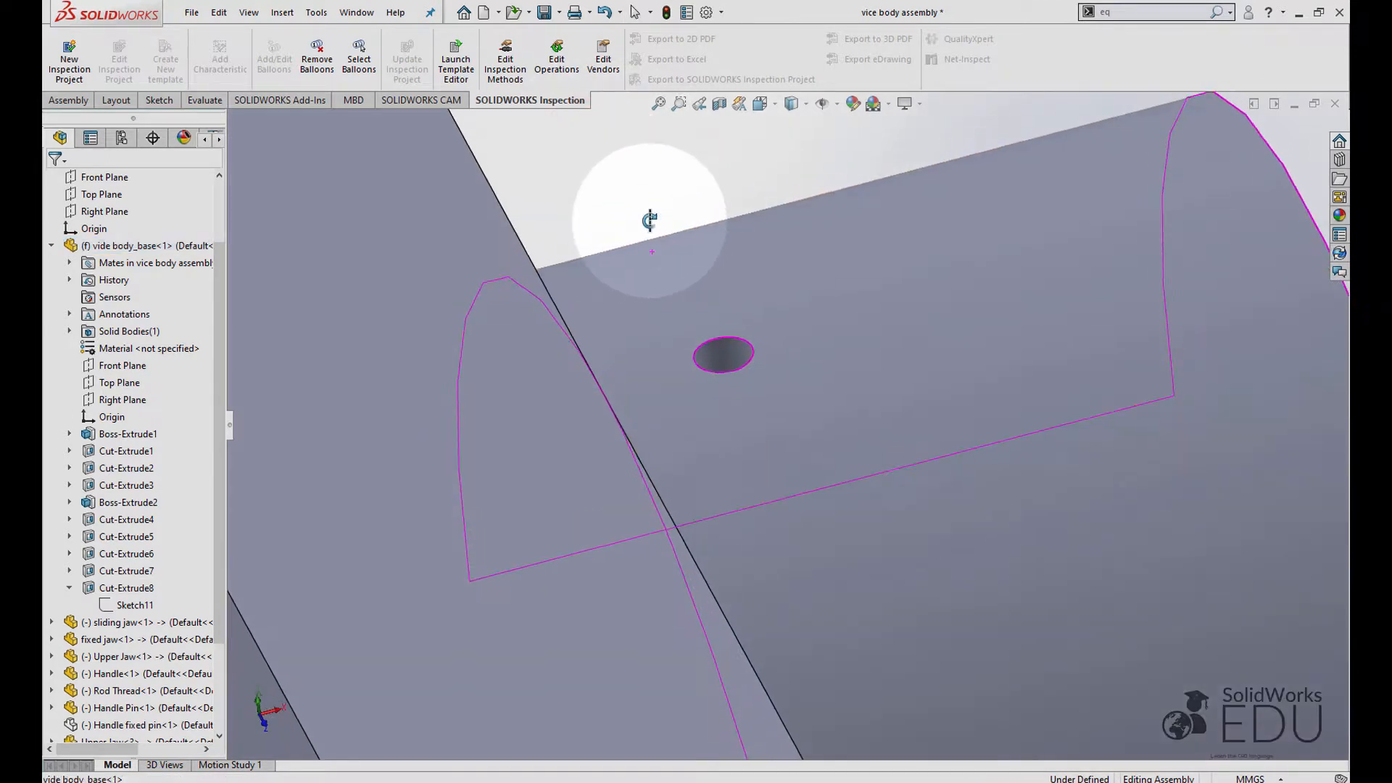
pyautogui.doubleClick(728, 354)
pyautogui.scroll(4, 732, 356)
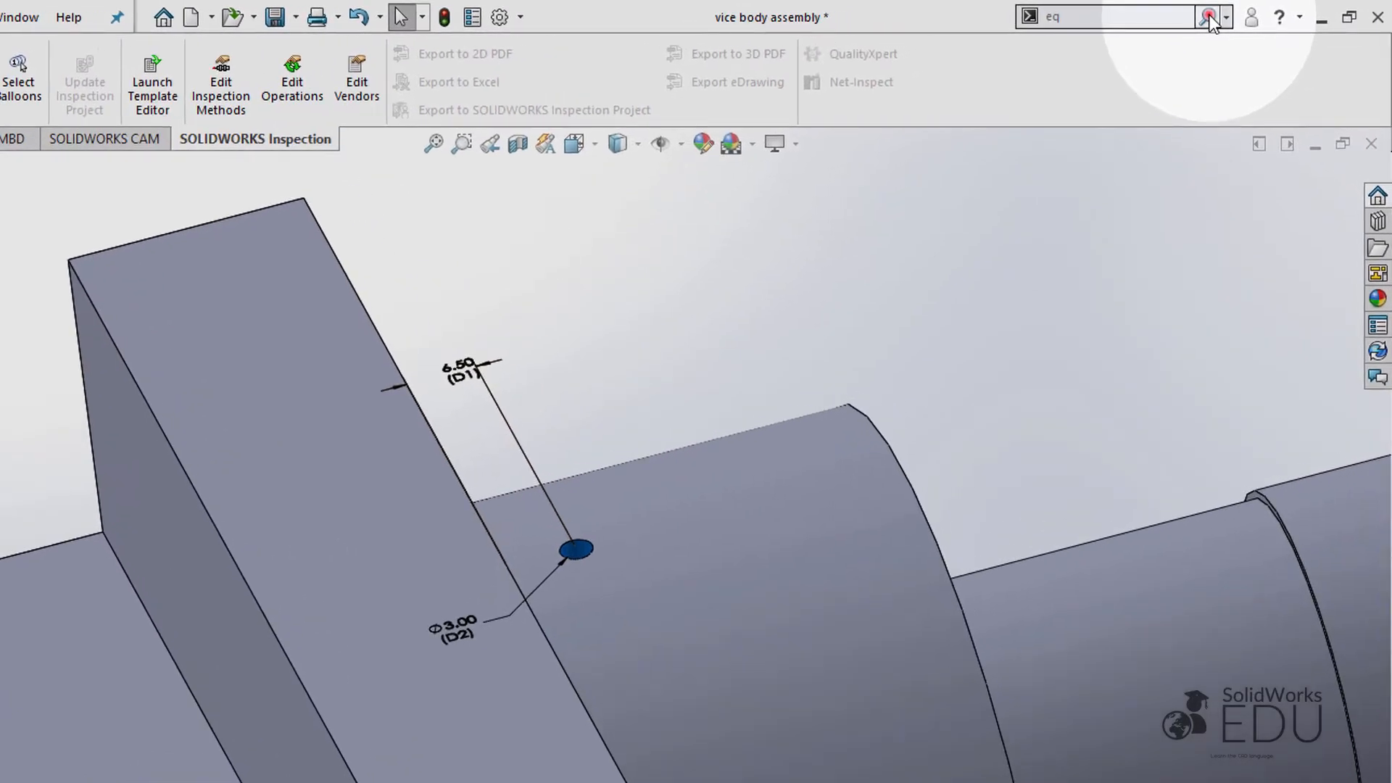
# Step: Open the assembly's Equations dialog beside the hole's dimensions and go to the end of the component equations
pyautogui.click(1209, 22)
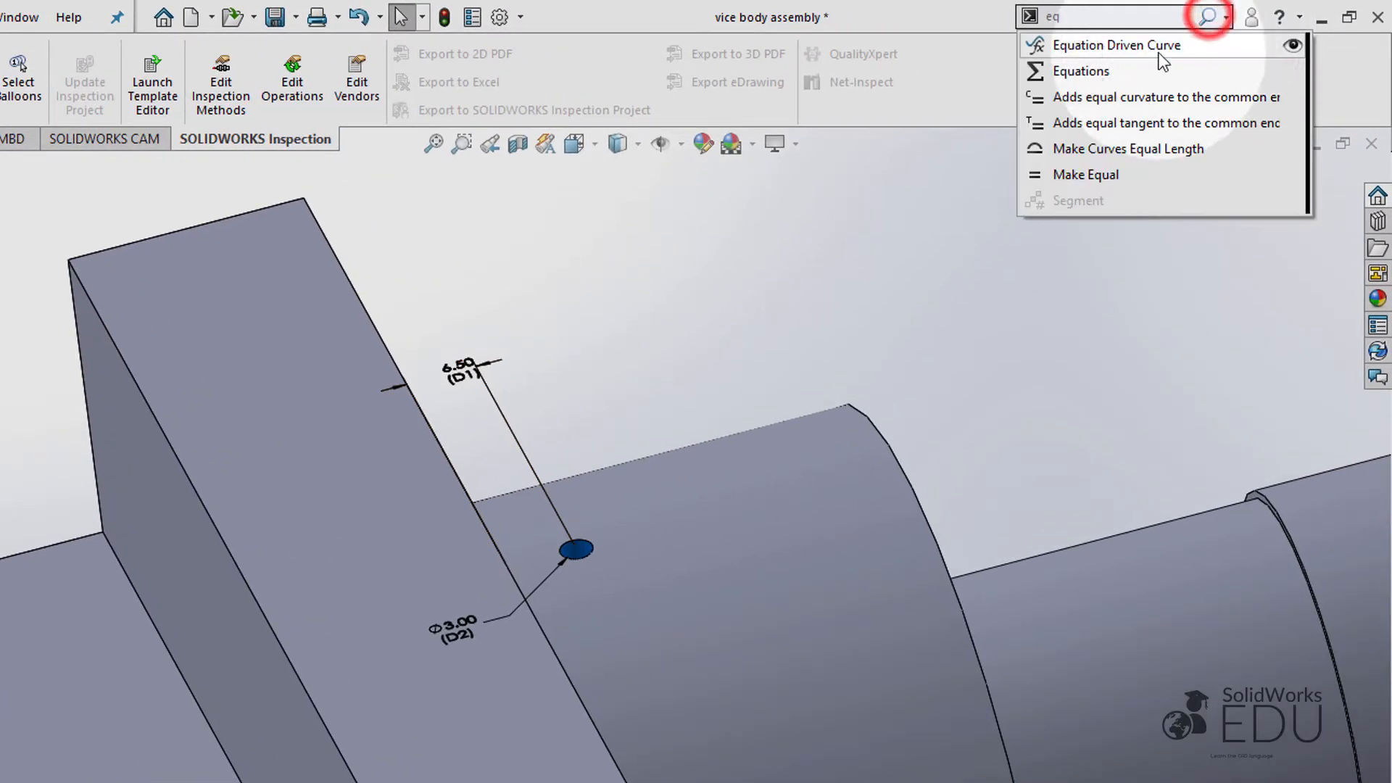
pyautogui.click(1145, 67)
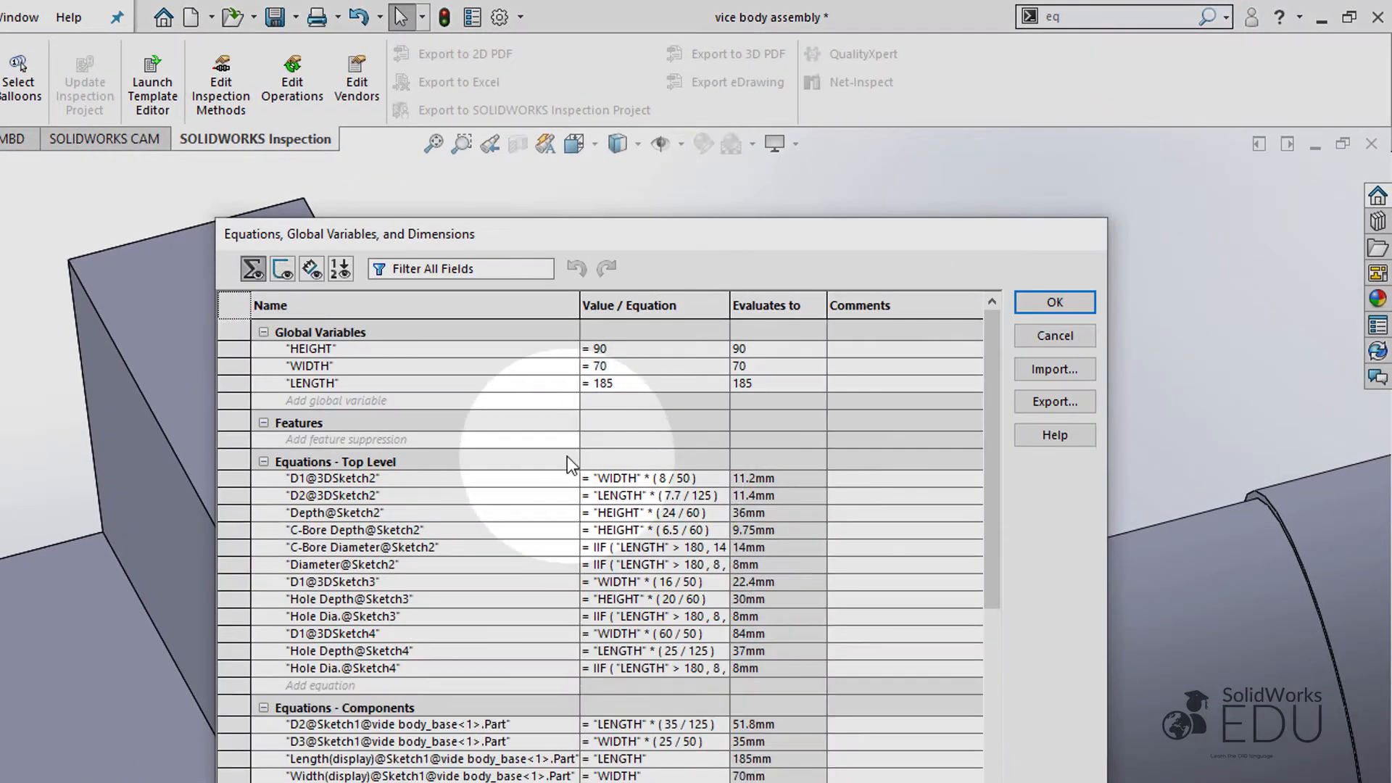
pyautogui.moveTo(841, 240); pyautogui.dragTo(133, 159)
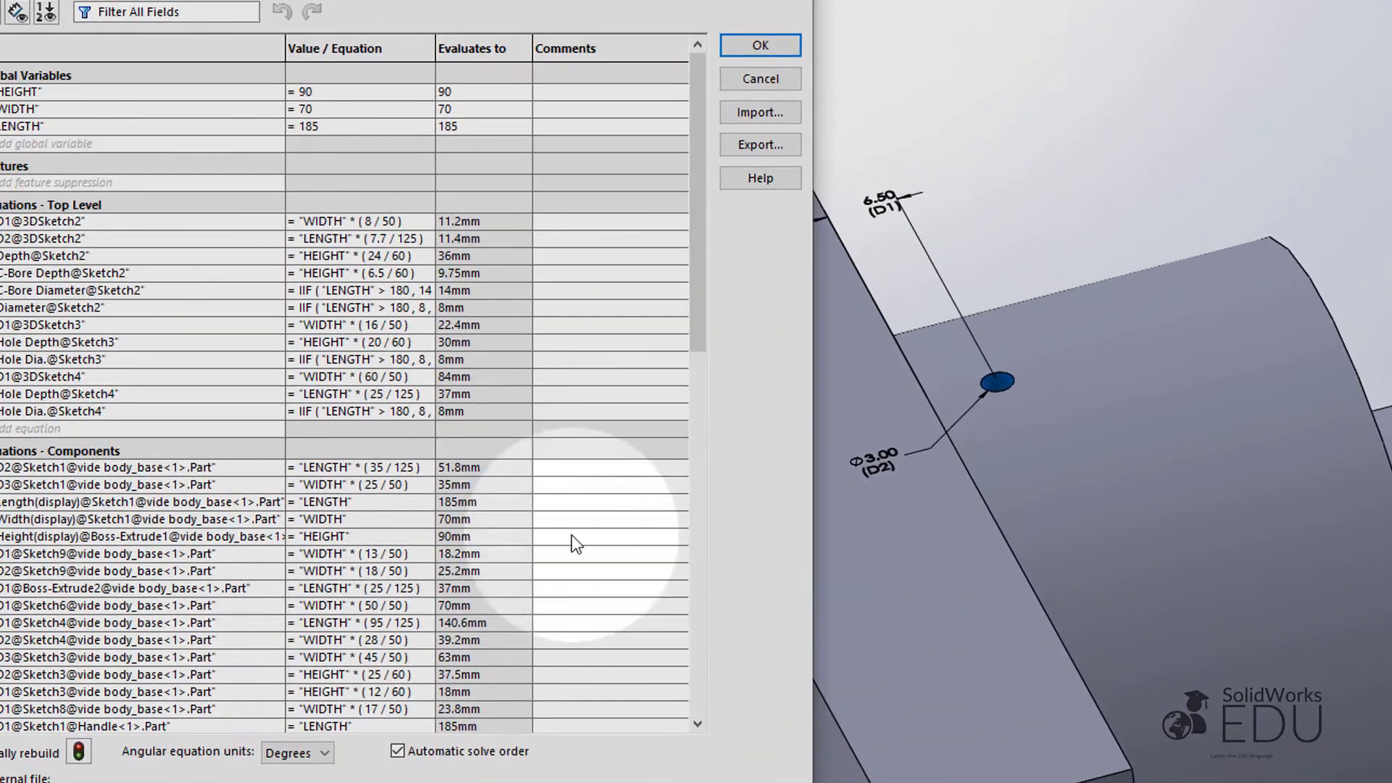
pyautogui.scroll(-9, 246, 421)
pyautogui.scroll(-6, 86, 746)
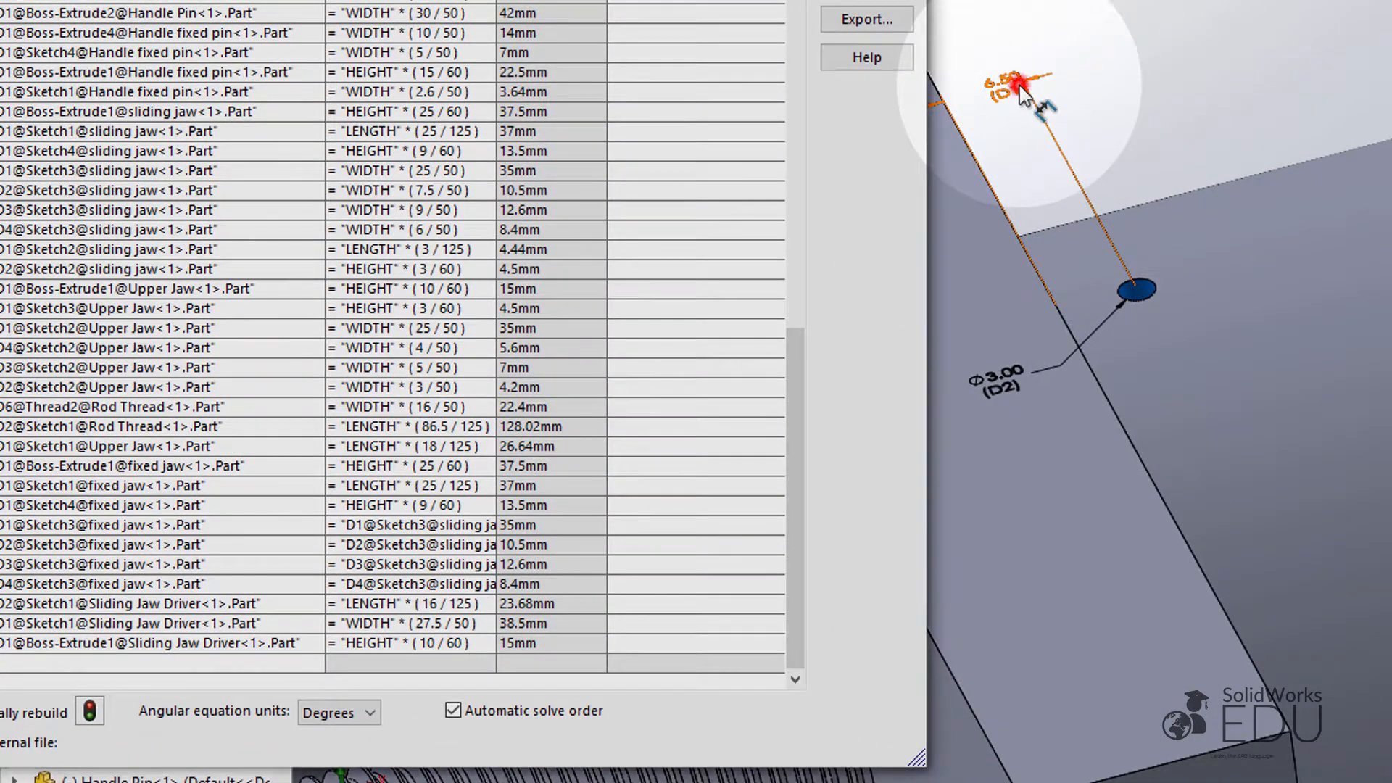
# Step: Add an equation setting the pin hole's offset dimension D1@Sketch11 to "LENGTH" * (6.50/125)
pyautogui.click(1022, 93)
pyautogui.moveTo(393, 728)
pyautogui.moveTo(406, 688)
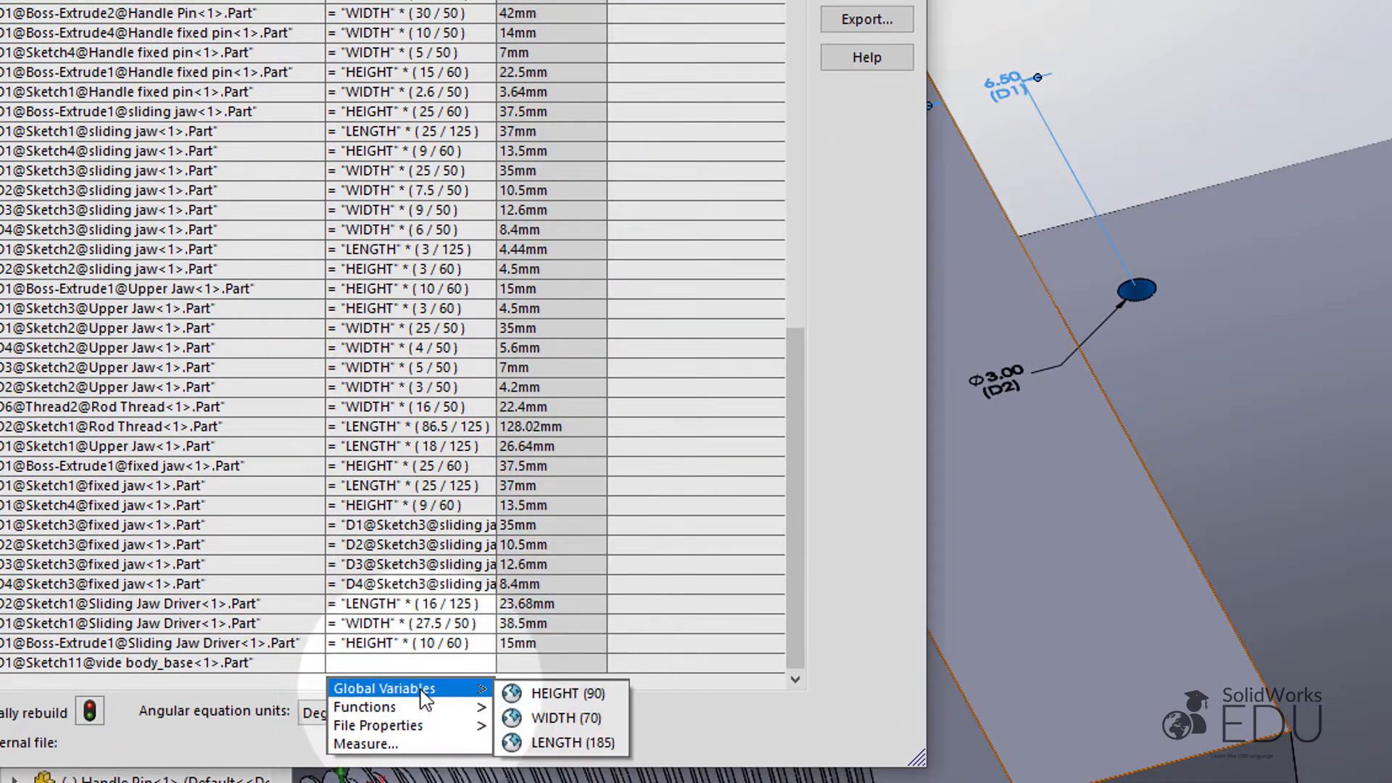
pyautogui.click(589, 737)
pyautogui.write('*')
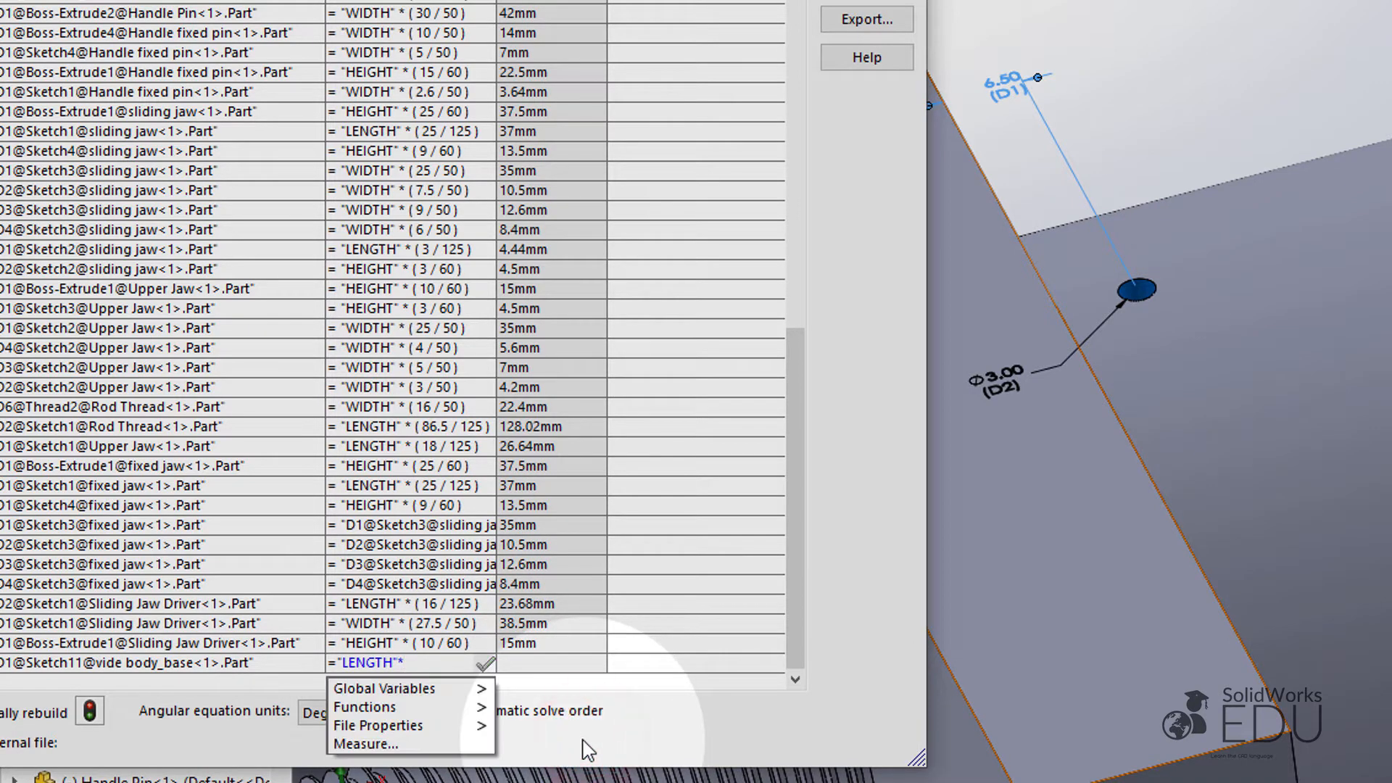
pyautogui.write('(6.50/125')
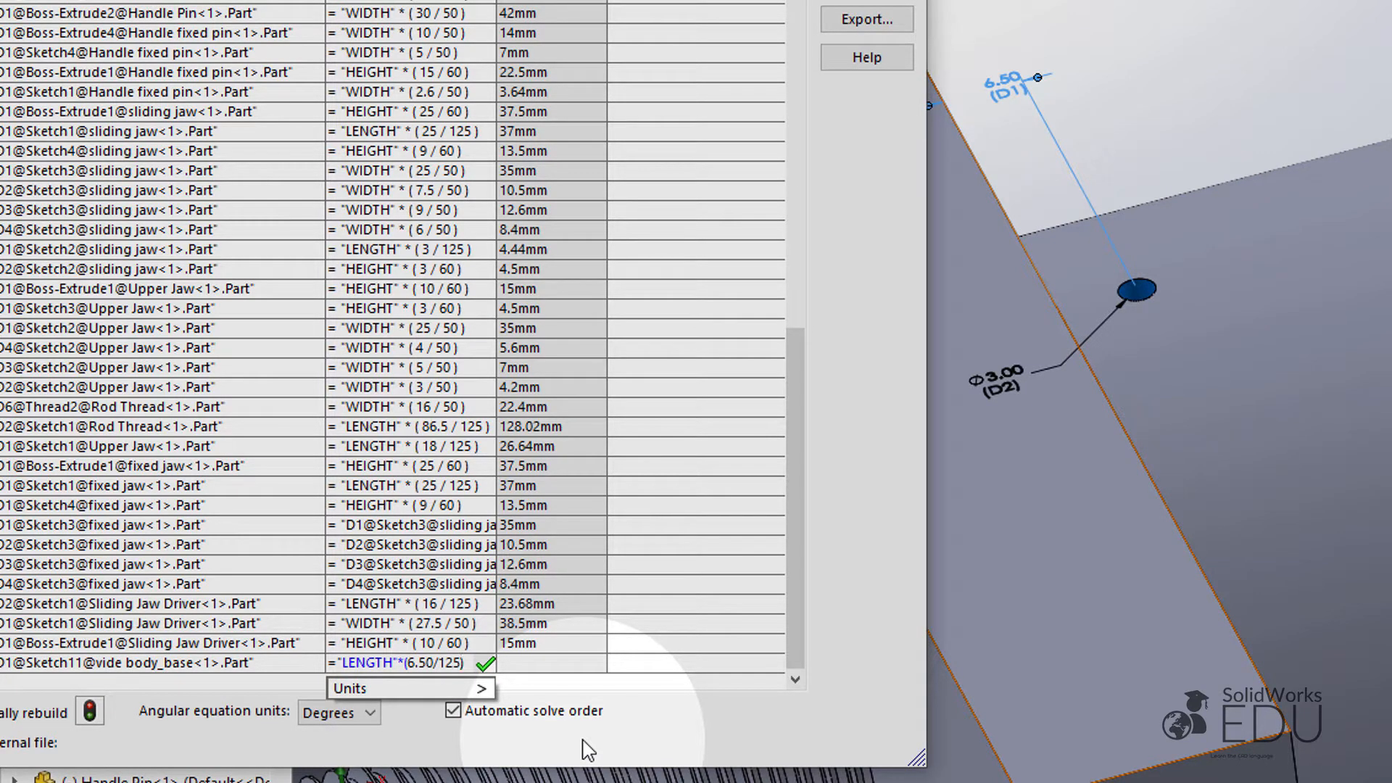
pyautogui.press('Return')
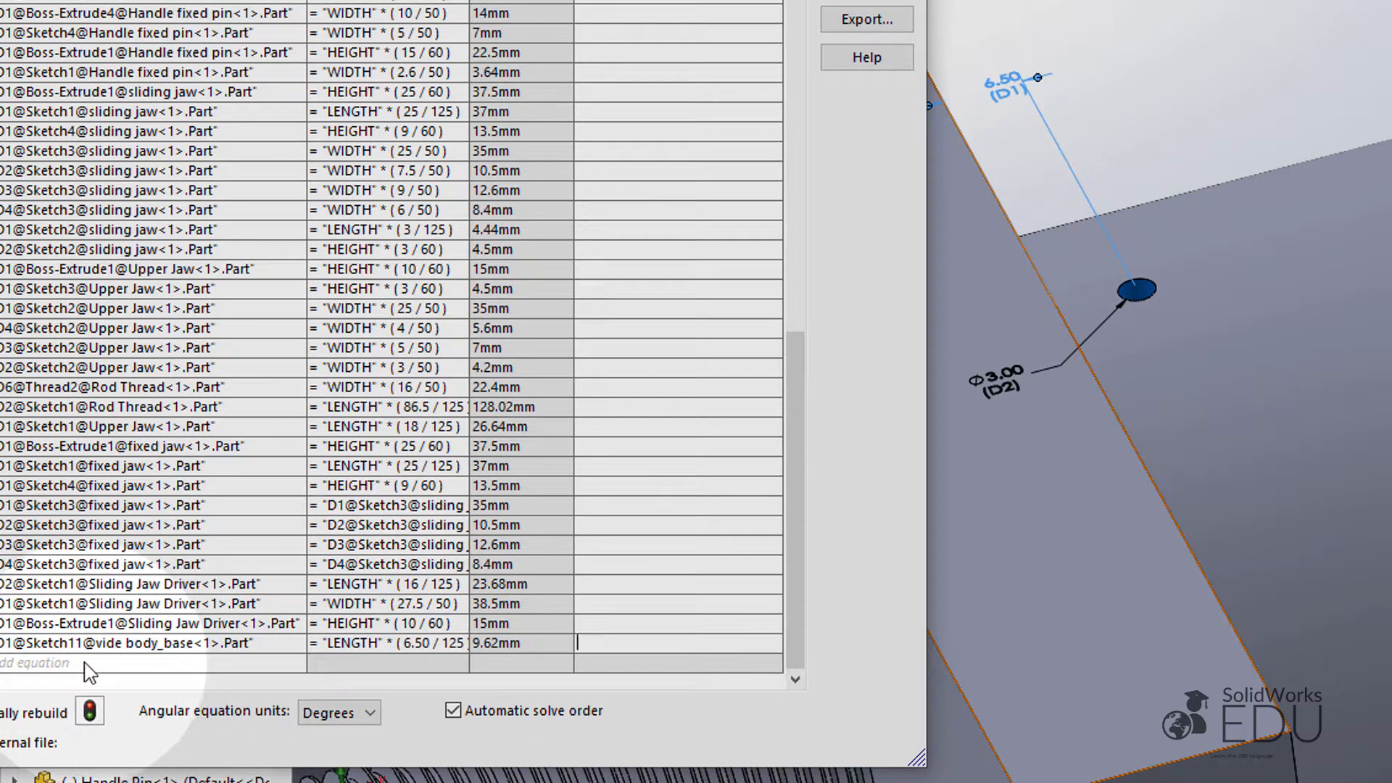
# Step: Add an equation setting the pin hole's diameter D2@Sketch11 to "WIDTH" * (3/125)
pyautogui.click(87, 661)
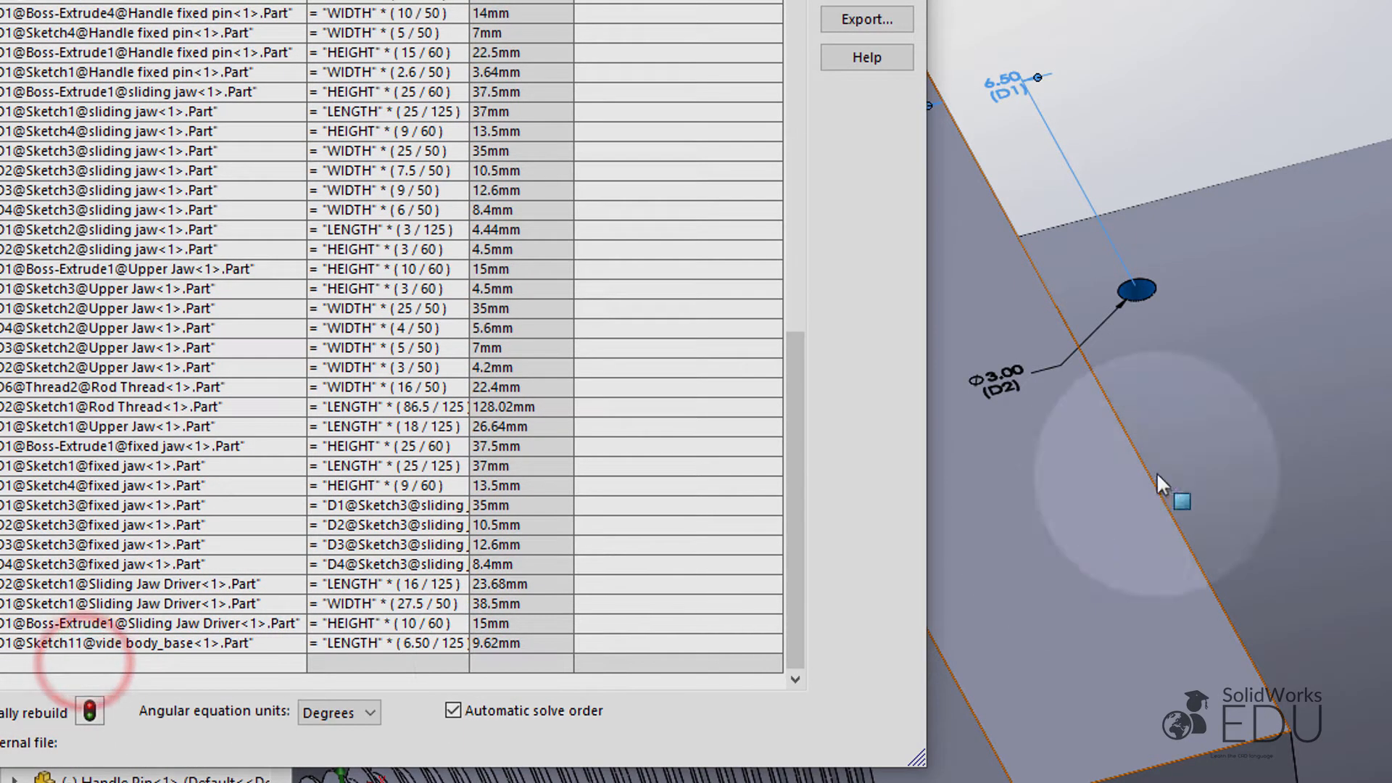
pyautogui.click(999, 382)
pyautogui.moveTo(384, 688)
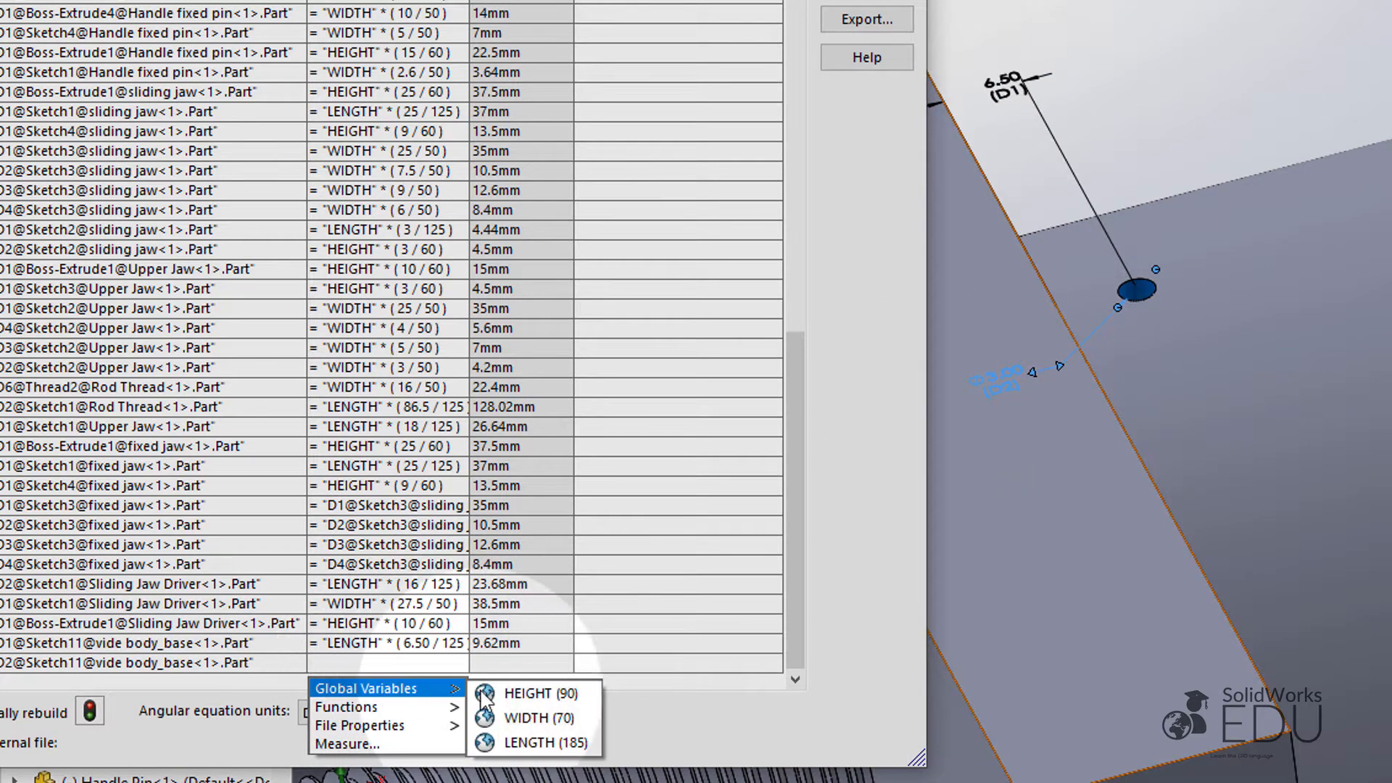
pyautogui.click(547, 717)
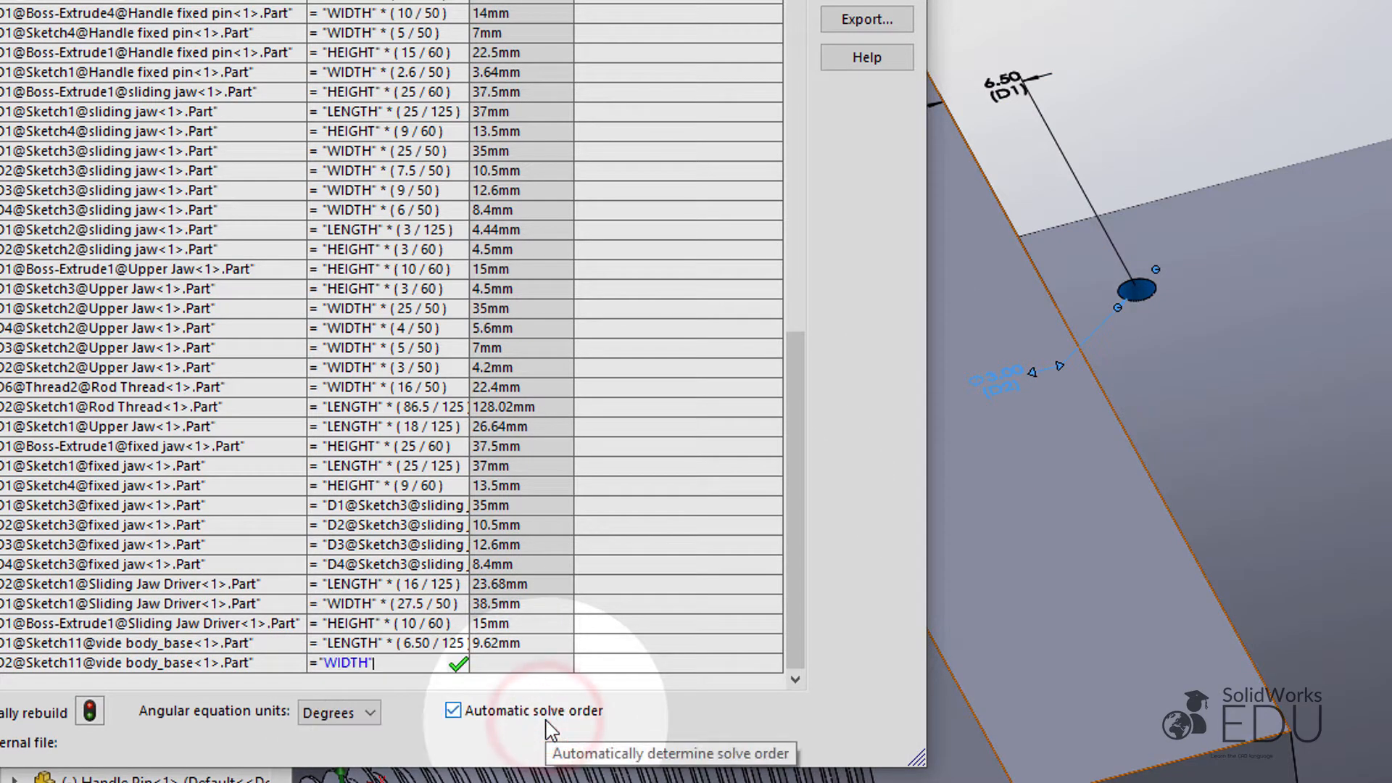
pyautogui.write('*( 3 / 125')
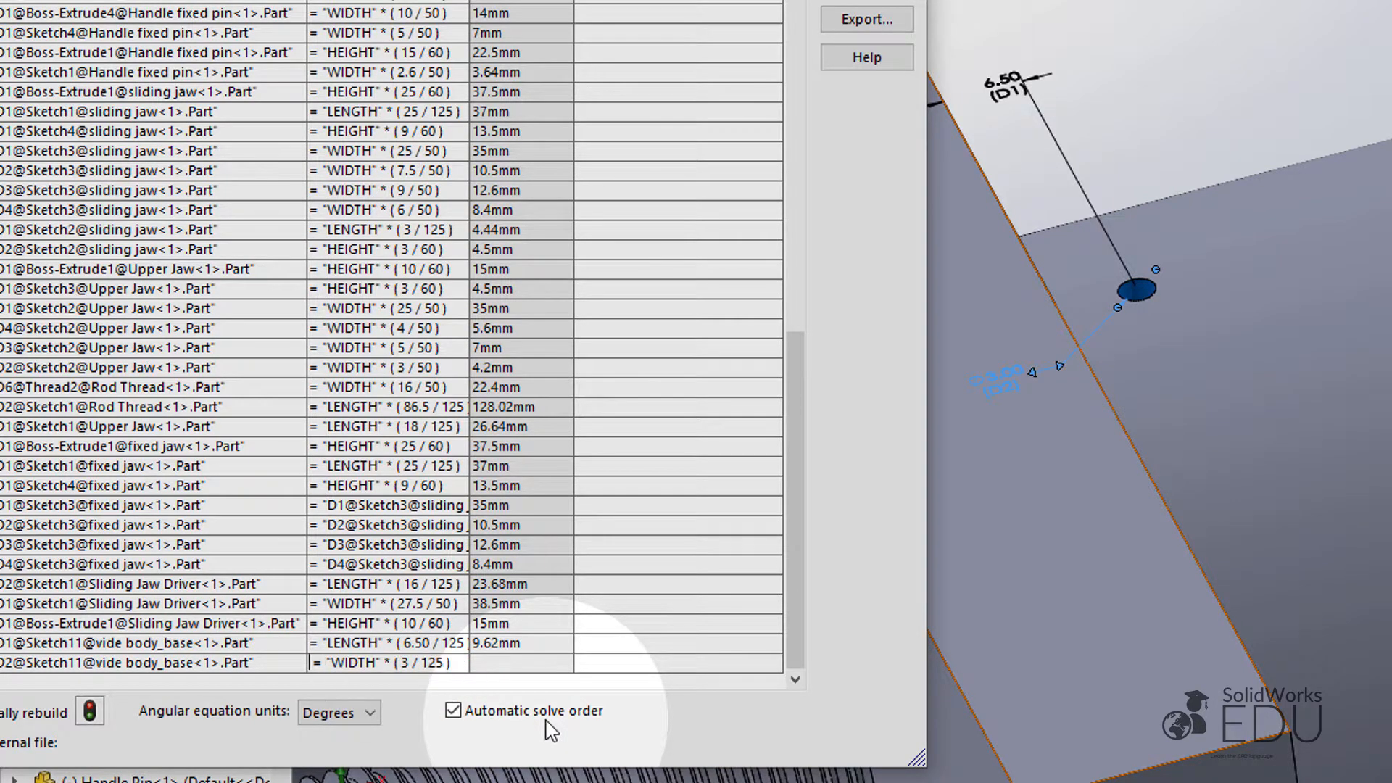
pyautogui.press('Return')
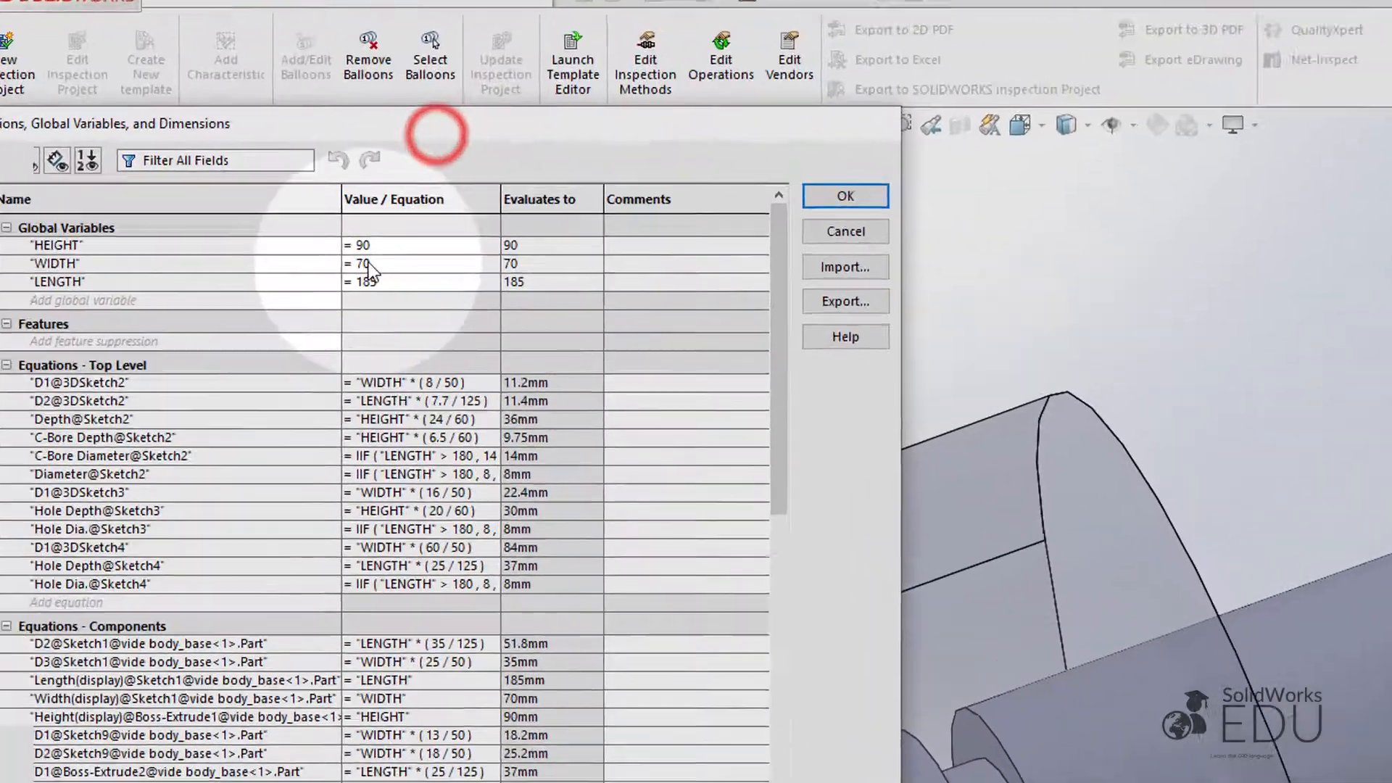
# Step: Set the WIDTH global variable to 50
pyautogui.click(389, 281)
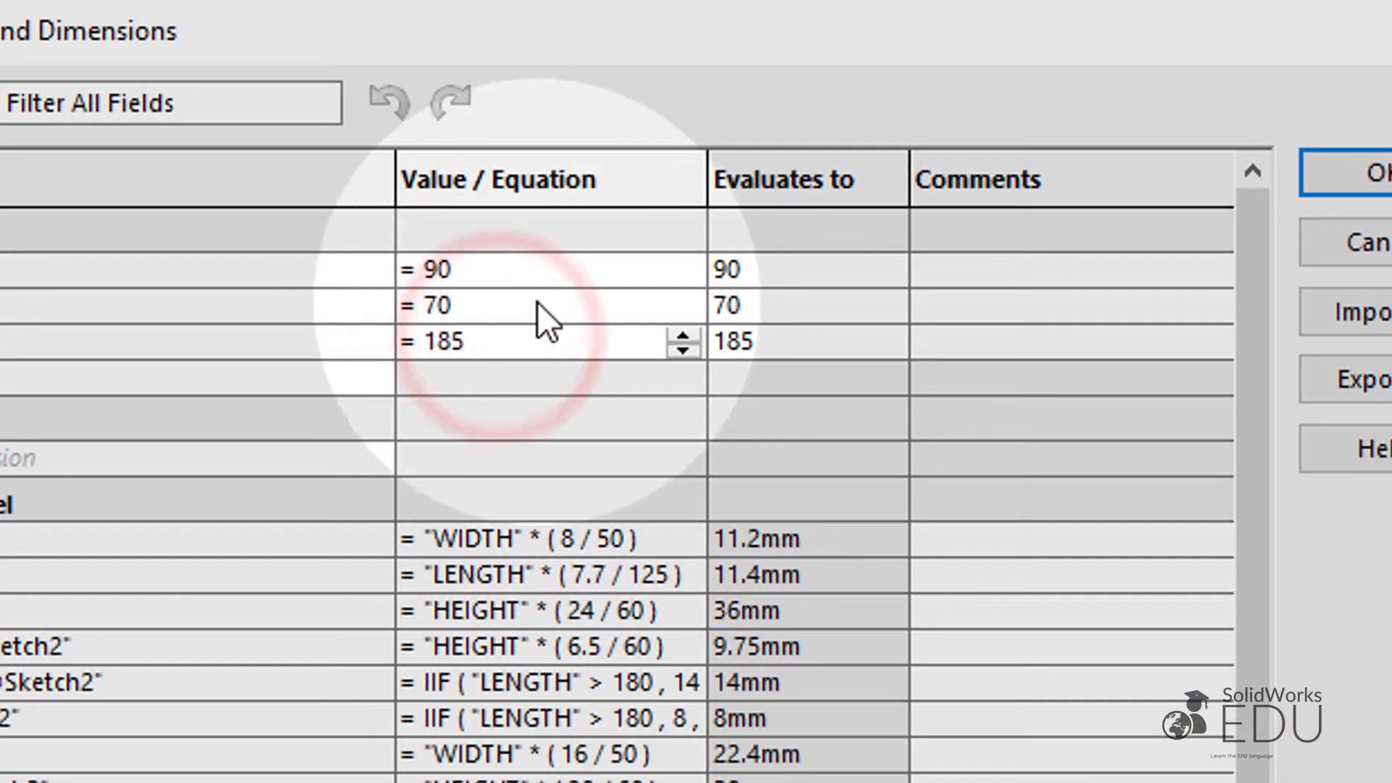
pyautogui.click(413, 262)
pyautogui.press('BackSpace')
pyautogui.press('BackSpace')
pyautogui.write('50')
pyautogui.press('Return')
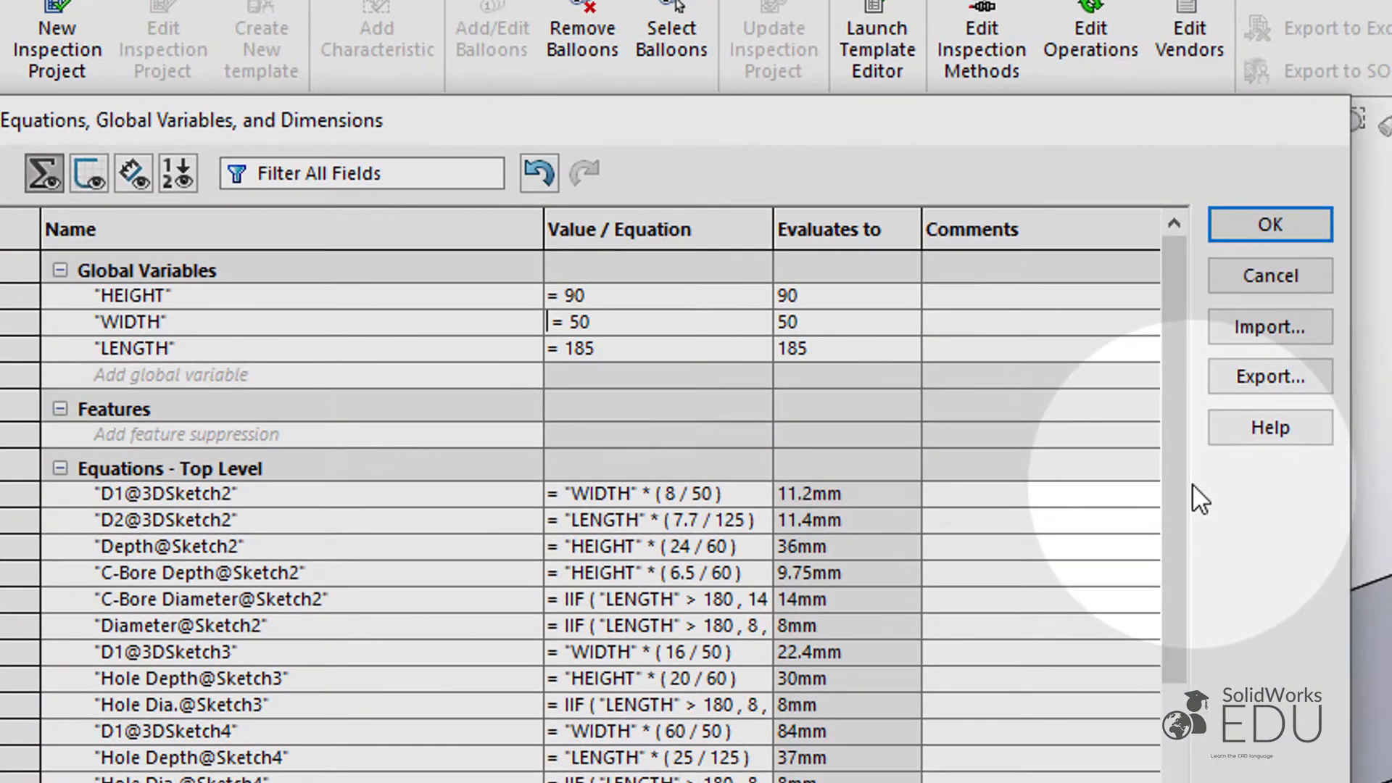
# Step: Set the HEIGHT global variable to 60
pyautogui.click(603, 302)
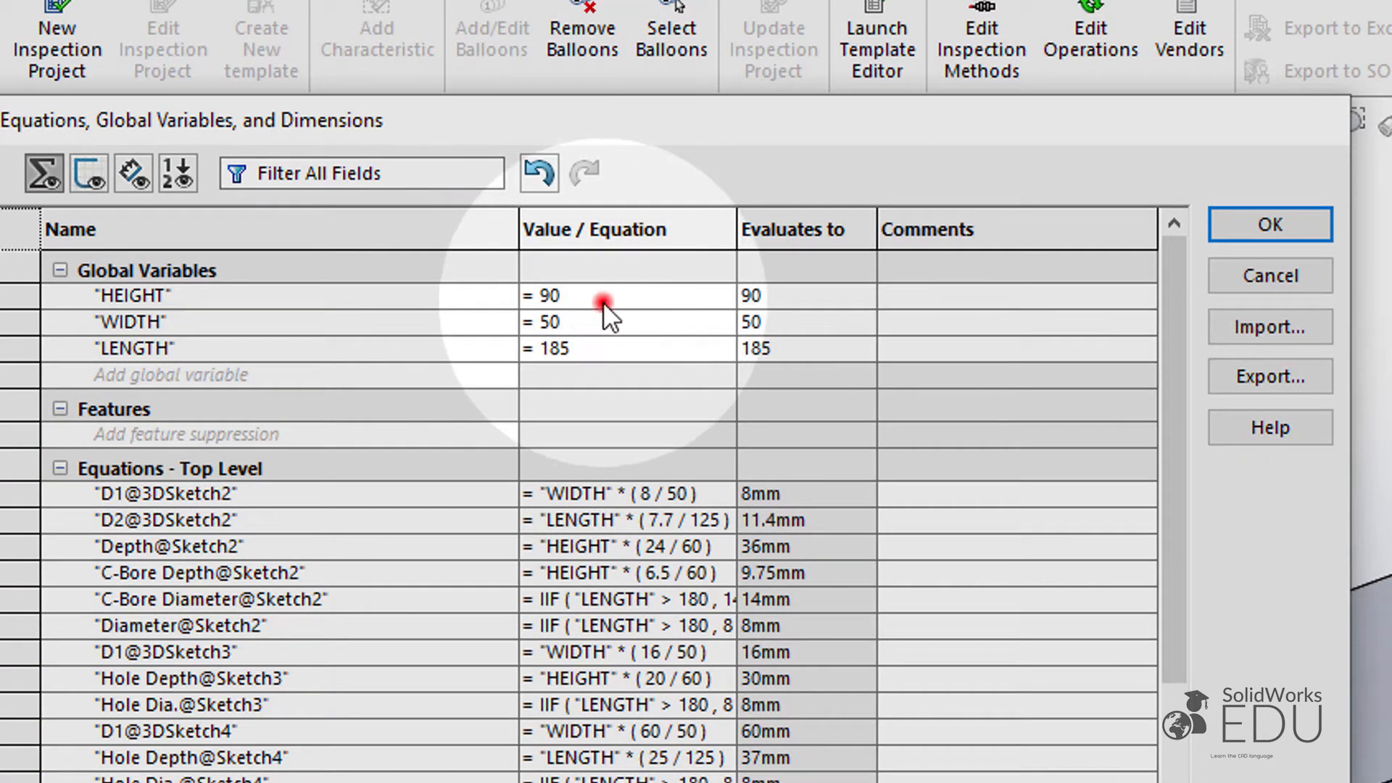
pyautogui.press('BackSpace')
pyautogui.press('BackSpace')
pyautogui.write('6')
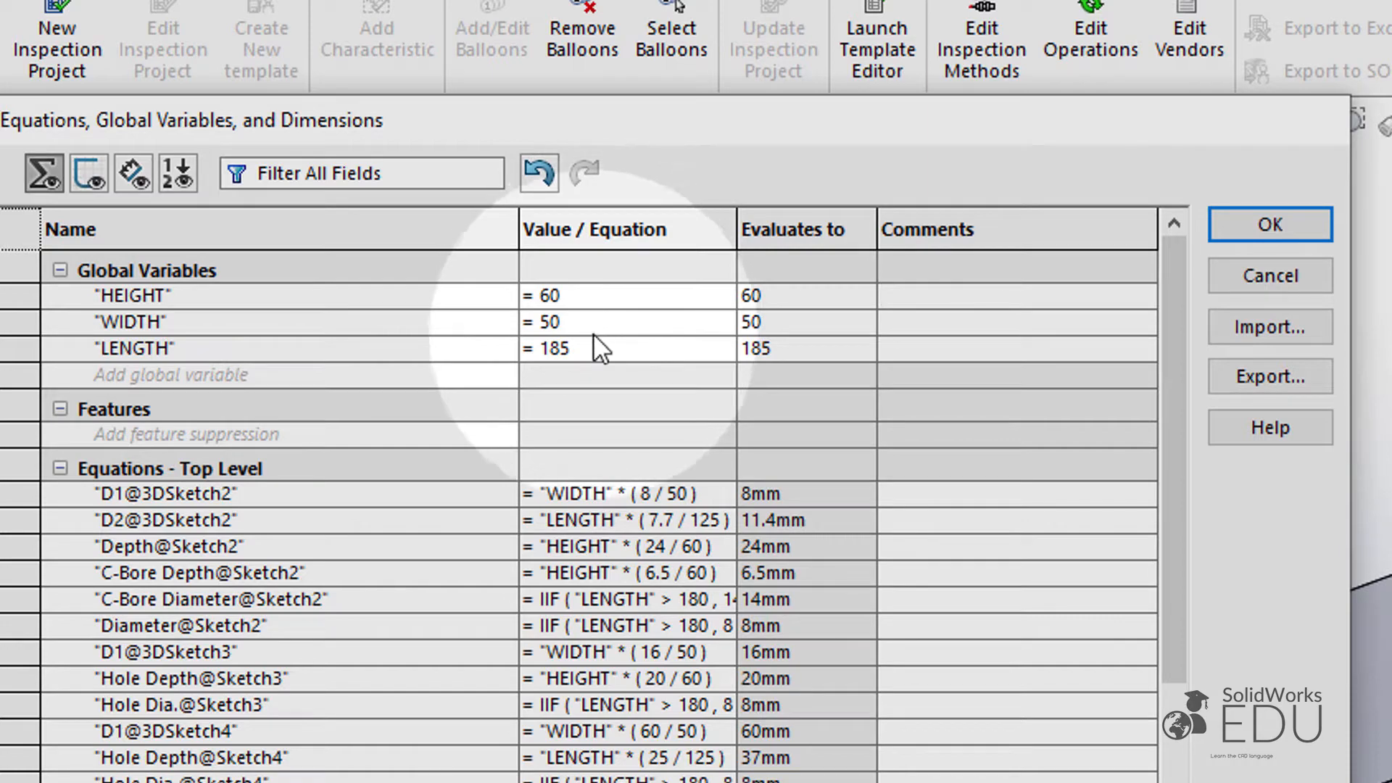
# Step: Set the LENGTH global variable to 150 and apply the equations to the assembly
pyautogui.click(615, 351)
pyautogui.press('BackSpace')
pyautogui.press('BackSpace')
pyautogui.write('50')
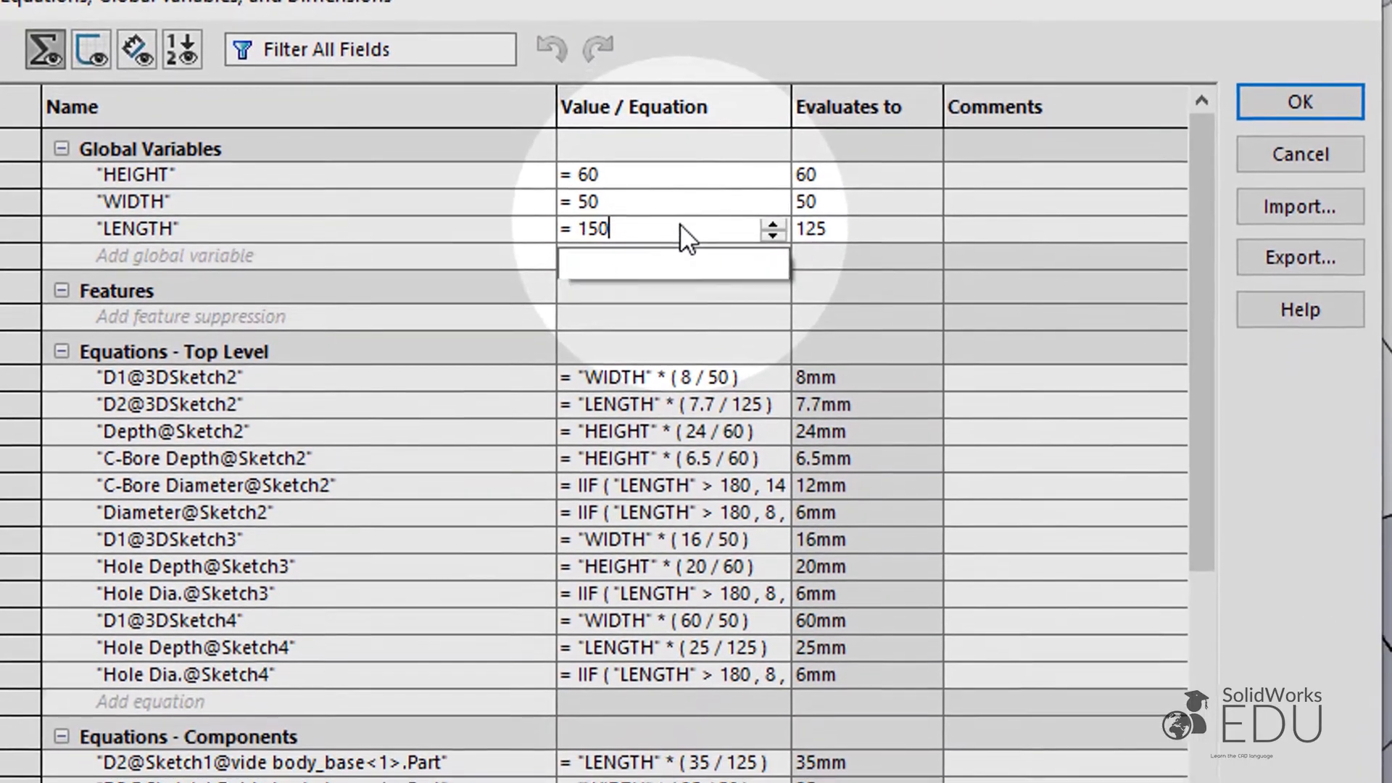
pyautogui.press('Return')
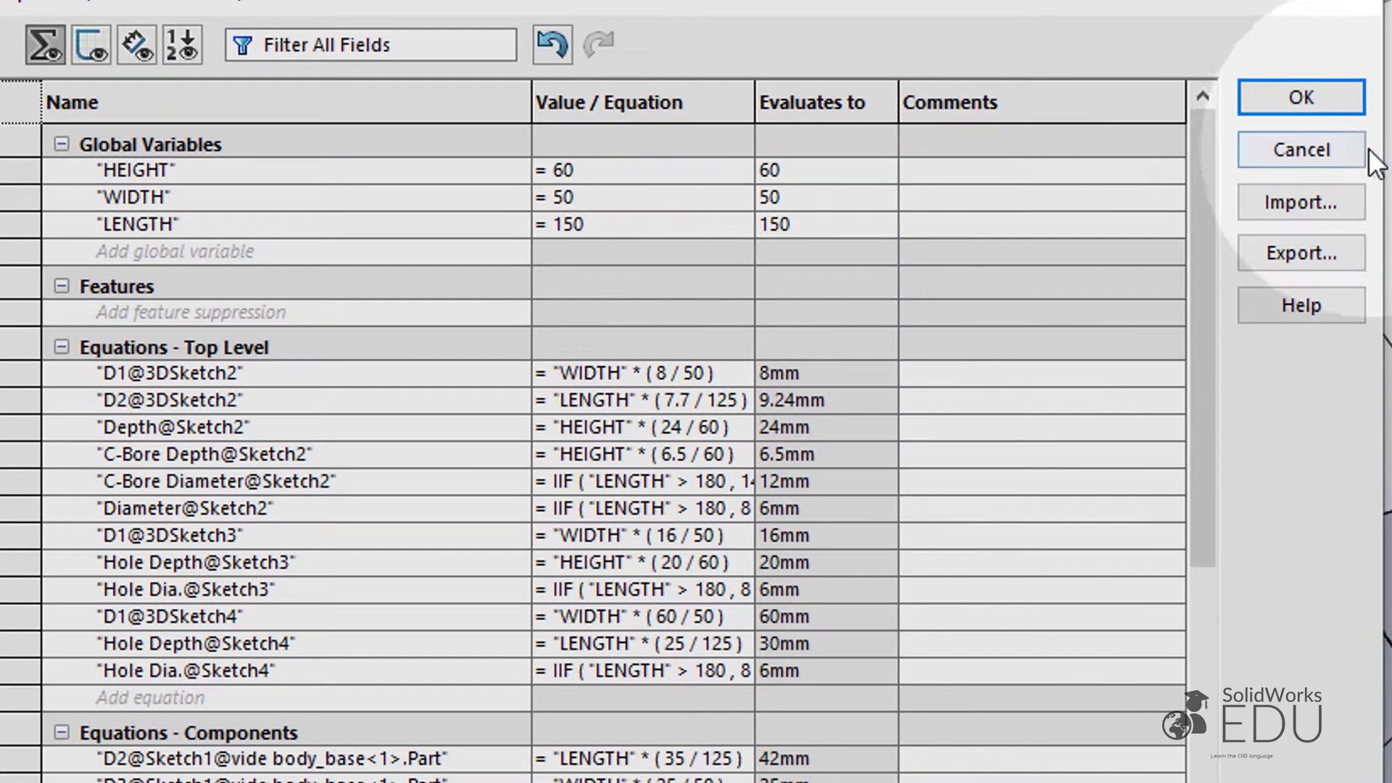
pyautogui.click(1329, 99)
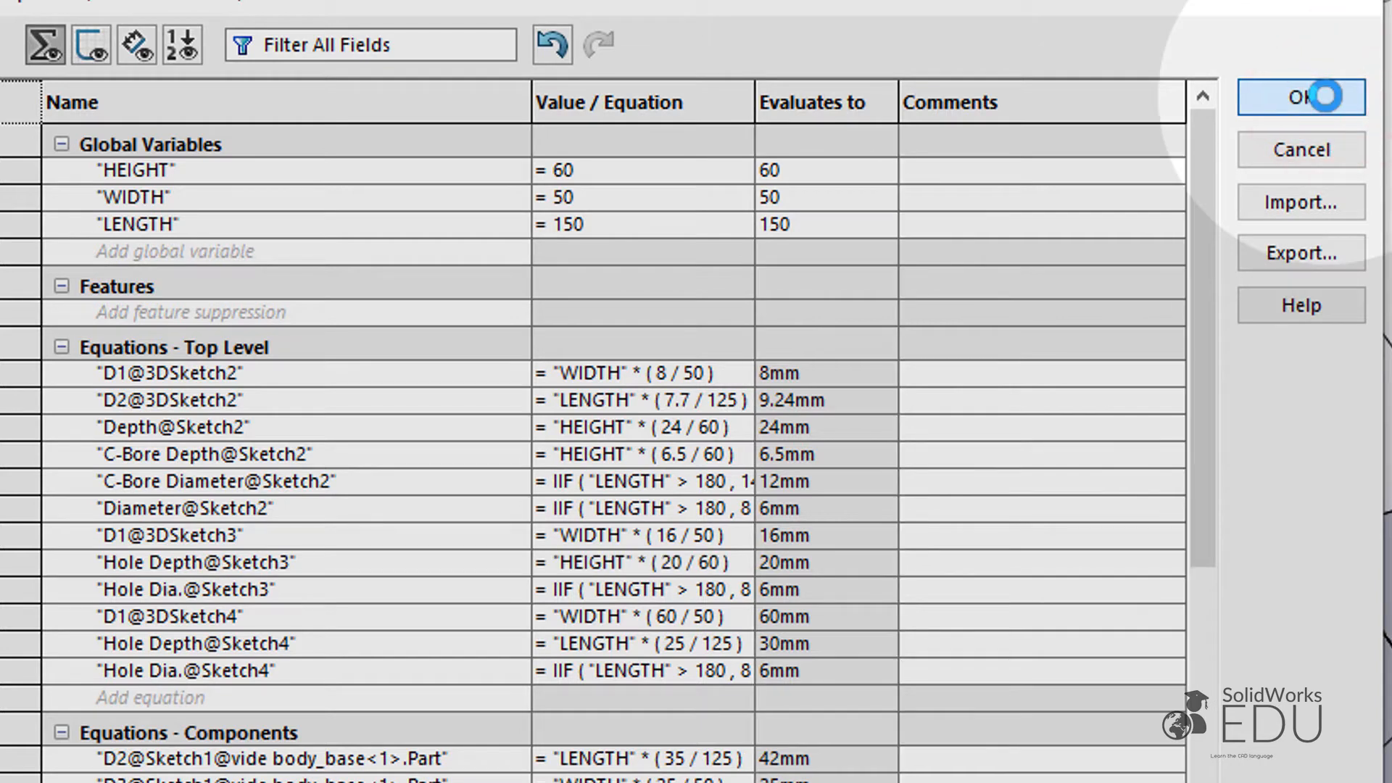
pyautogui.click(1325, 95)
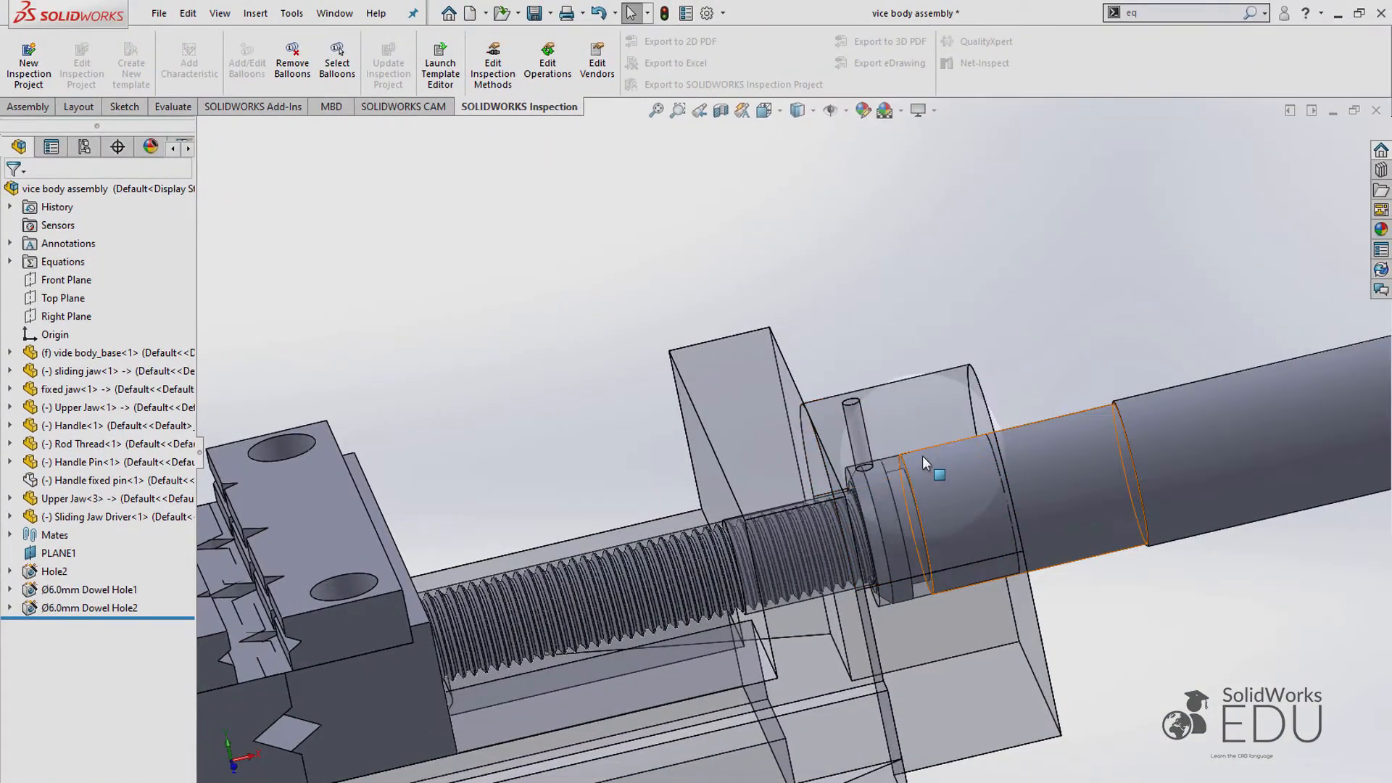
# Step: Display the handle's sketch dimensions and examine those around its groove at the pin hole, particularly D7
pyautogui.scroll(-3, 873, 487)
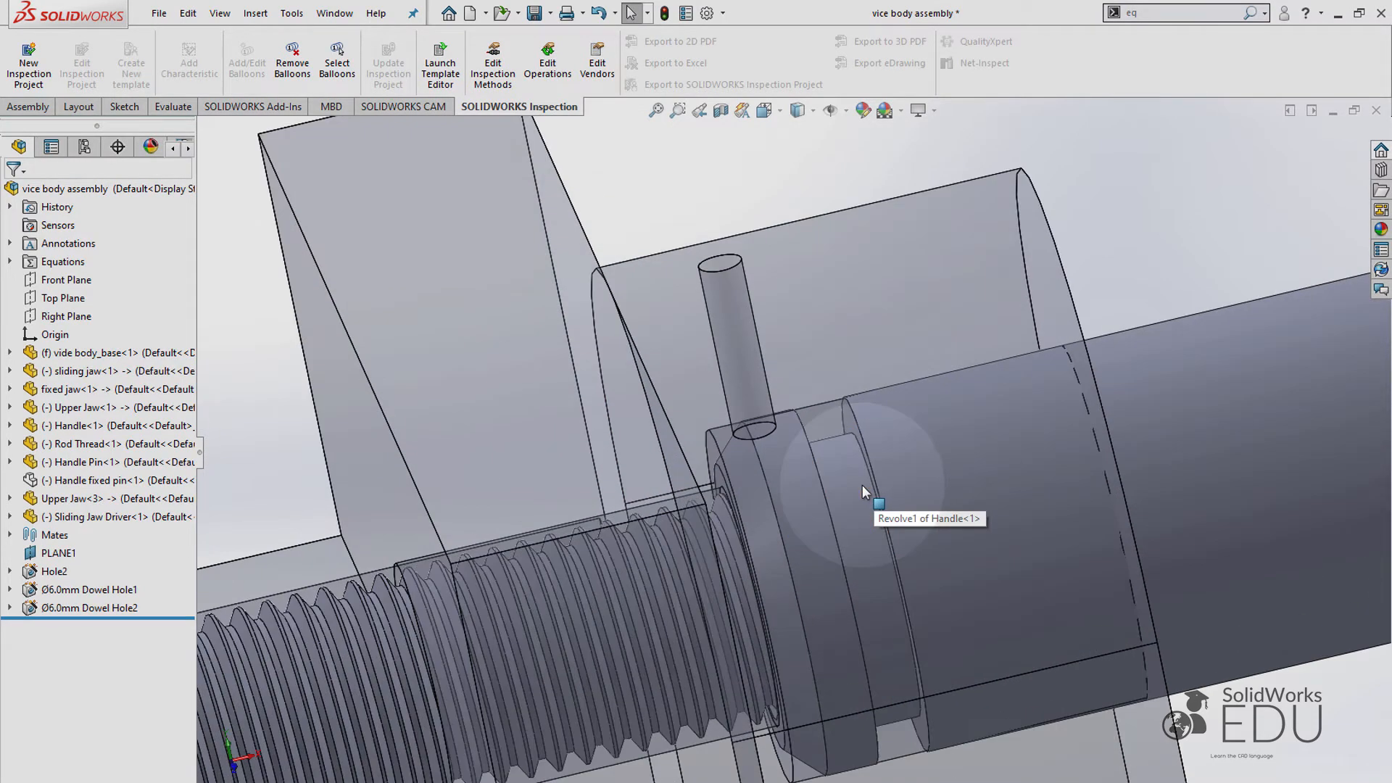
pyautogui.scroll(-3, 863, 485)
pyautogui.doubleClick(761, 508)
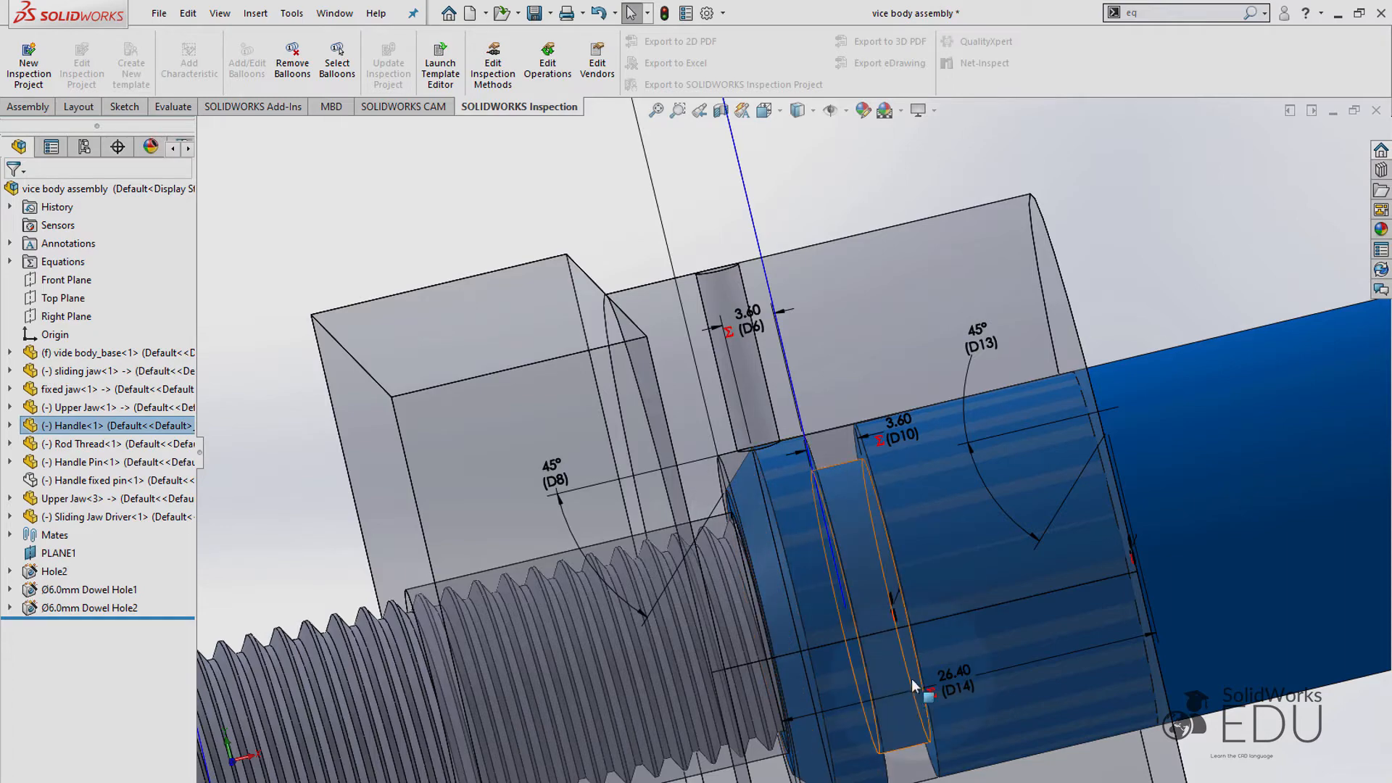
pyautogui.scroll(8, 893, 550)
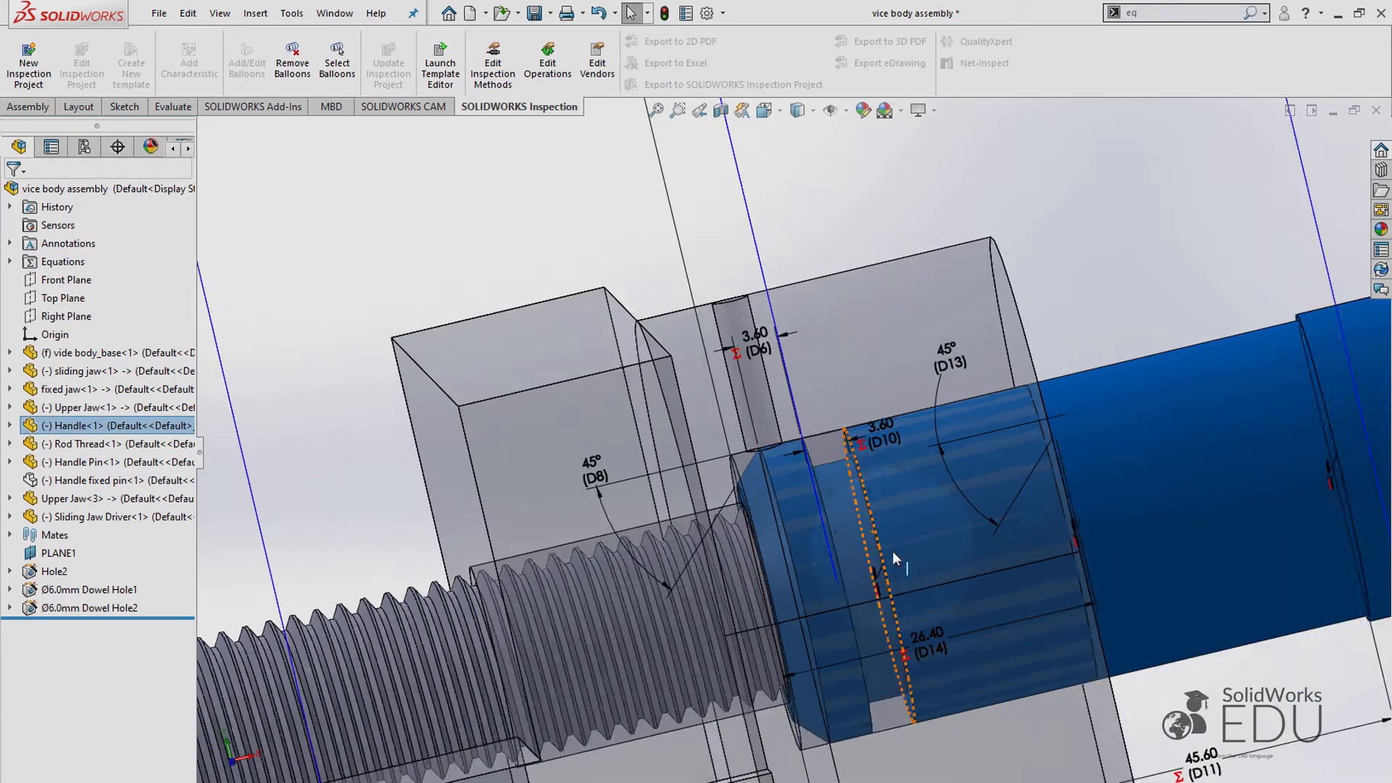
pyautogui.scroll(5, 896, 558)
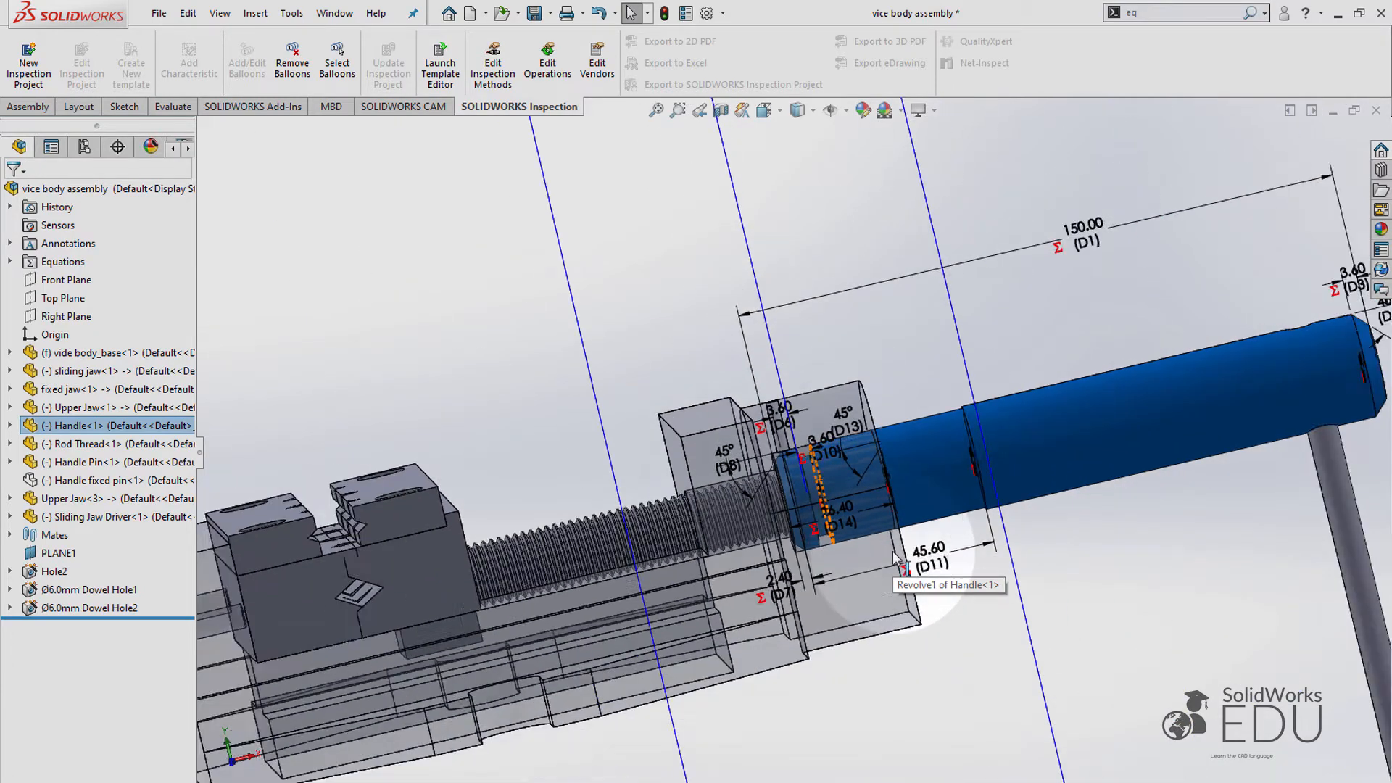
pyautogui.scroll(-5, 811, 543)
pyautogui.scroll(-2, 810, 544)
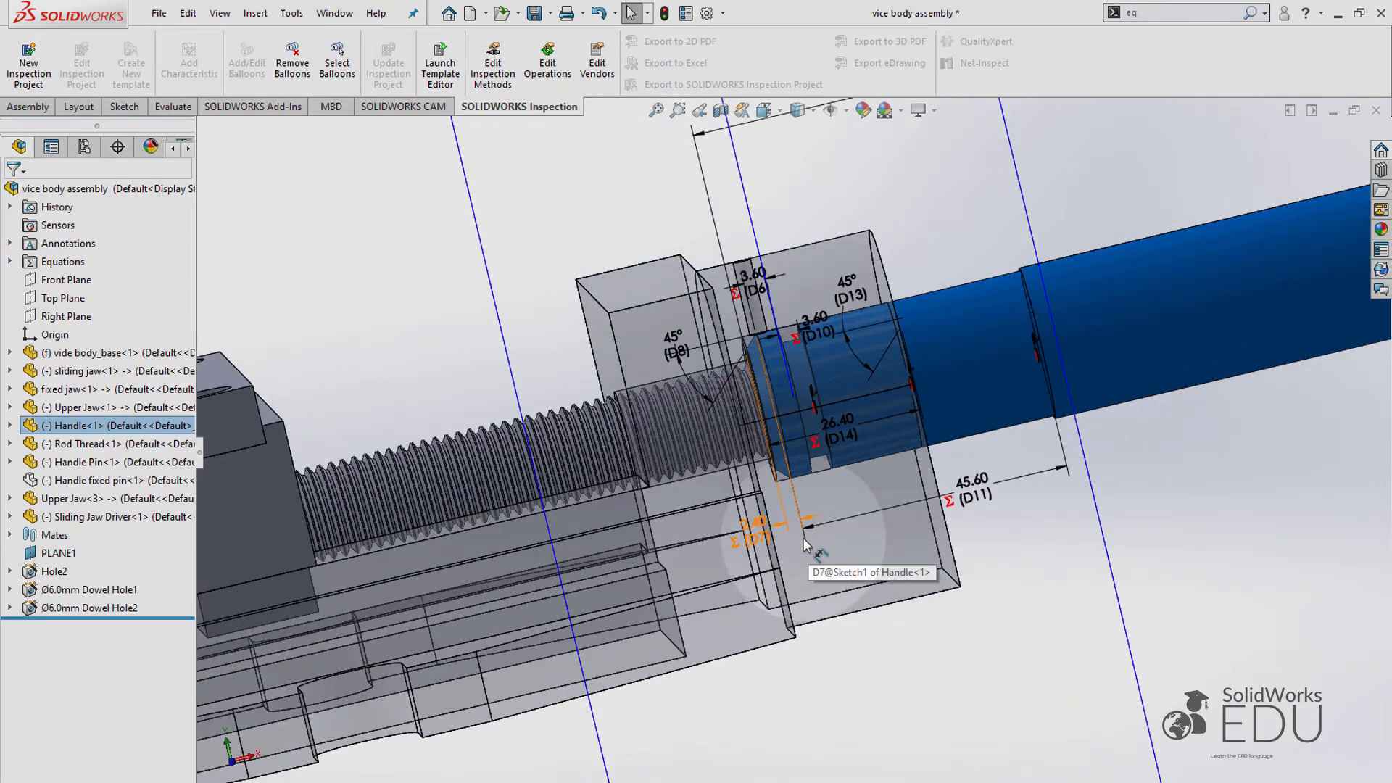
pyautogui.scroll(-2, 751, 540)
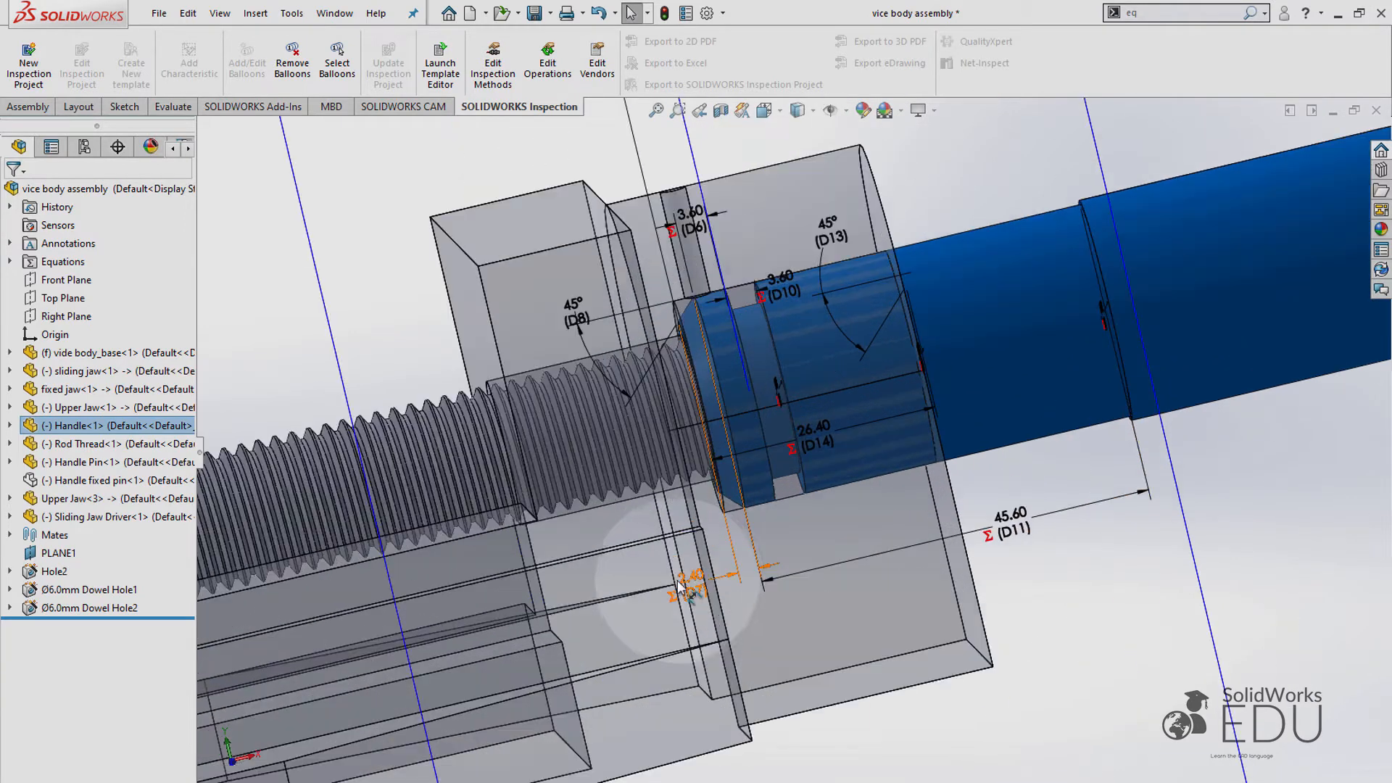
pyautogui.click(681, 576)
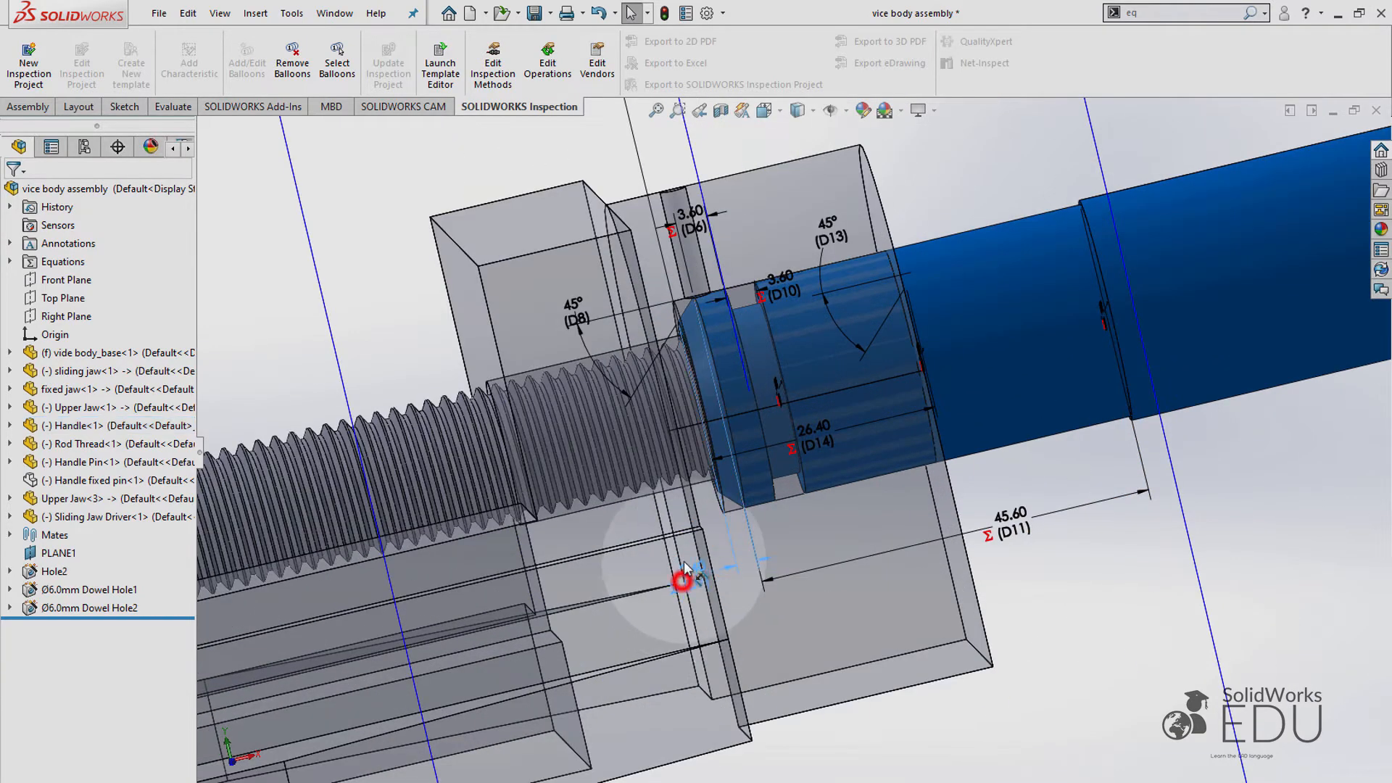
# Step: Open the assembly's equations and resize the window and columns so the dimension names and formulas are readable
pyautogui.click(1250, 17)
pyautogui.click(1195, 56)
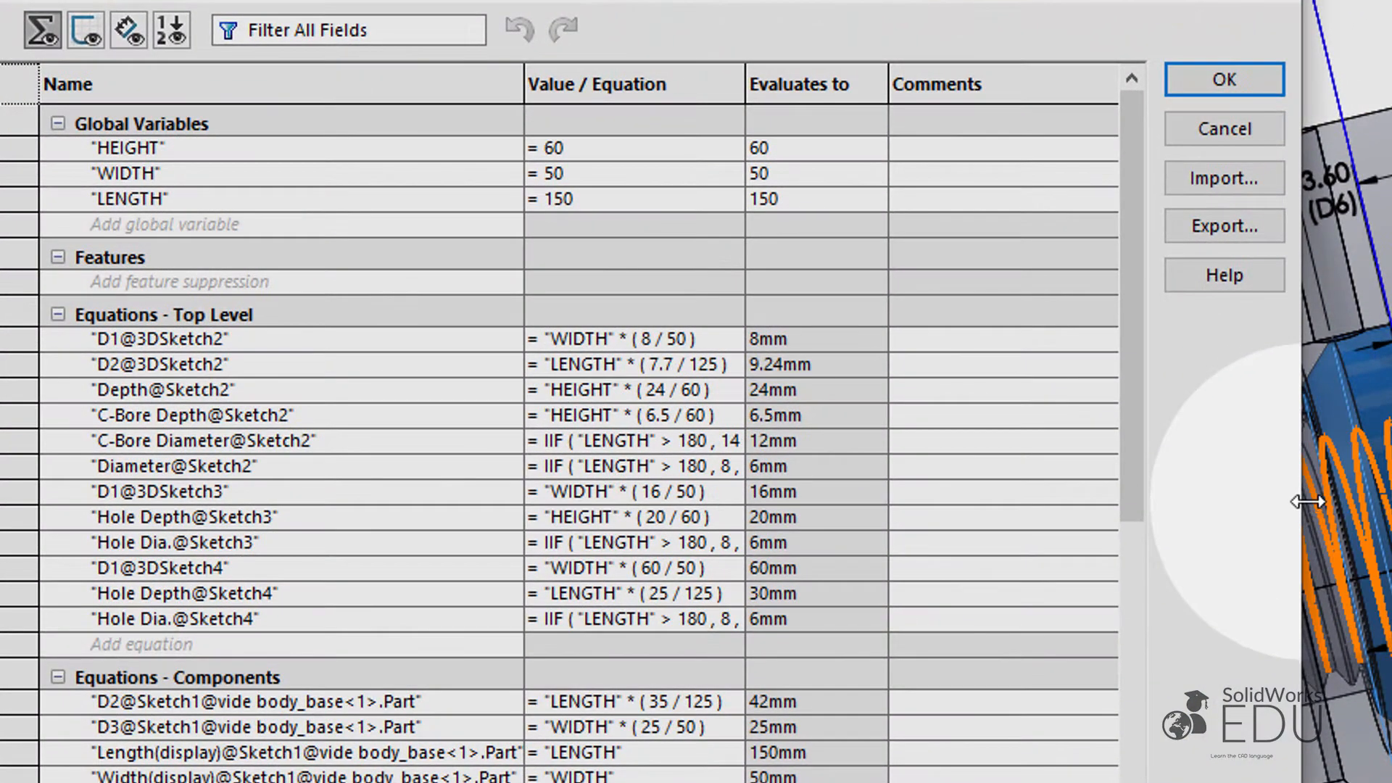
pyautogui.moveTo(1301, 509); pyautogui.dragTo(1041, 506)
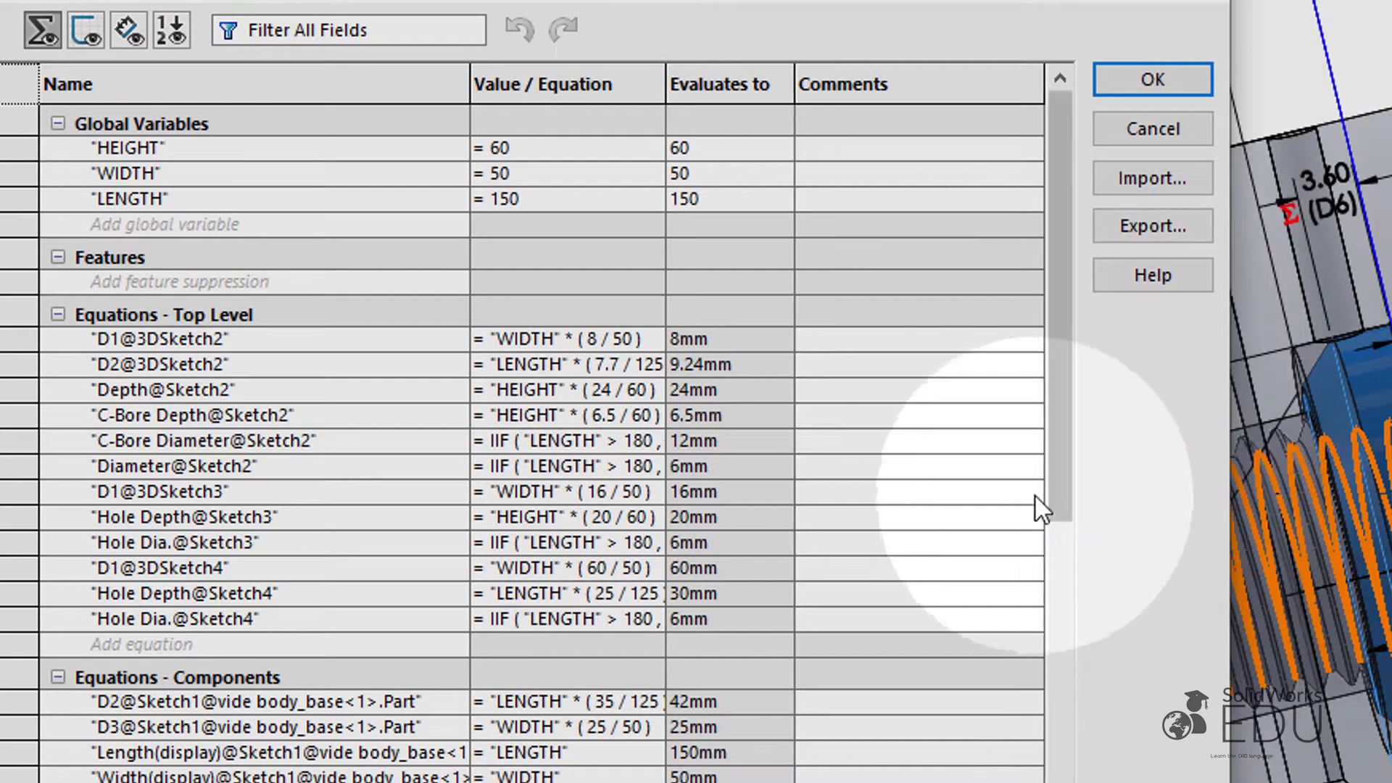
pyautogui.moveTo(793, 85); pyautogui.dragTo(927, 84)
pyautogui.moveTo(667, 89); pyautogui.dragTo(797, 87)
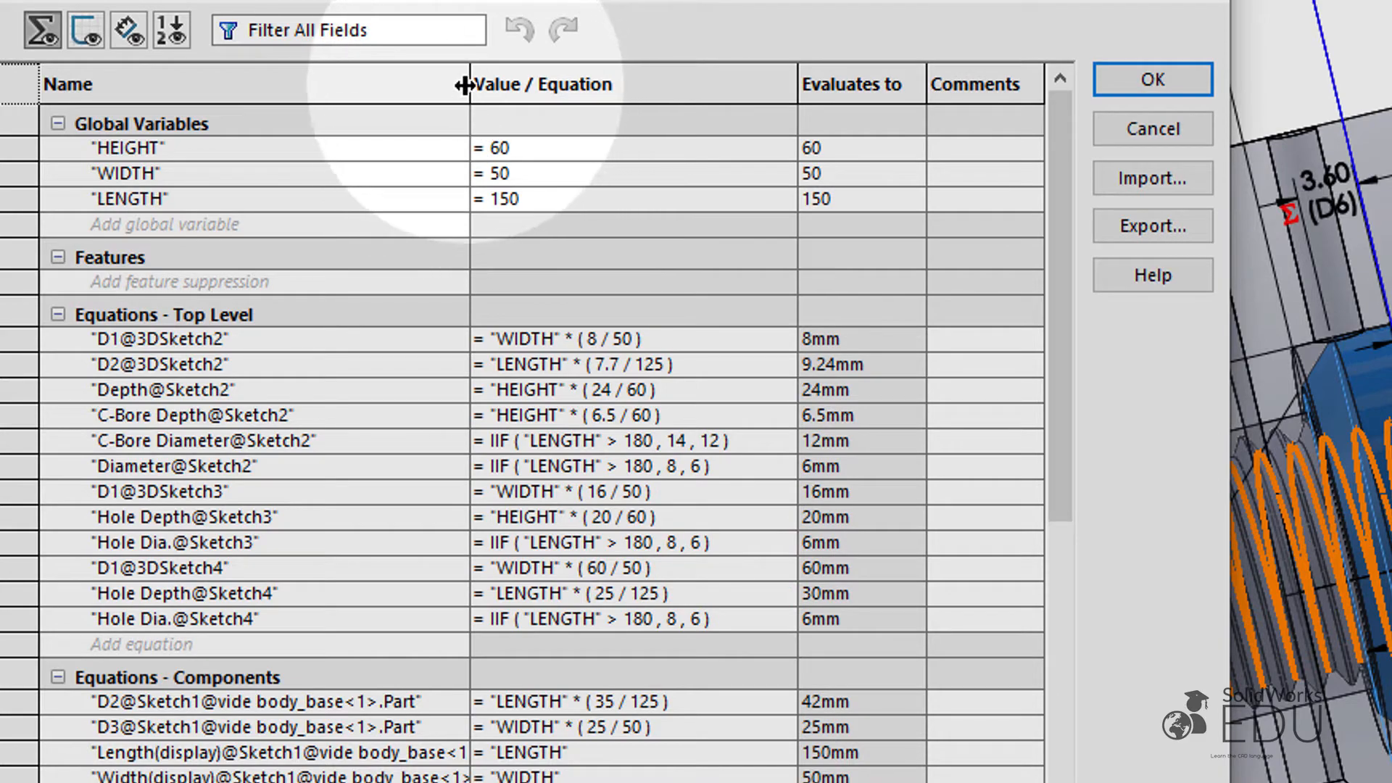
pyautogui.moveTo(464, 86); pyautogui.dragTo(583, 86)
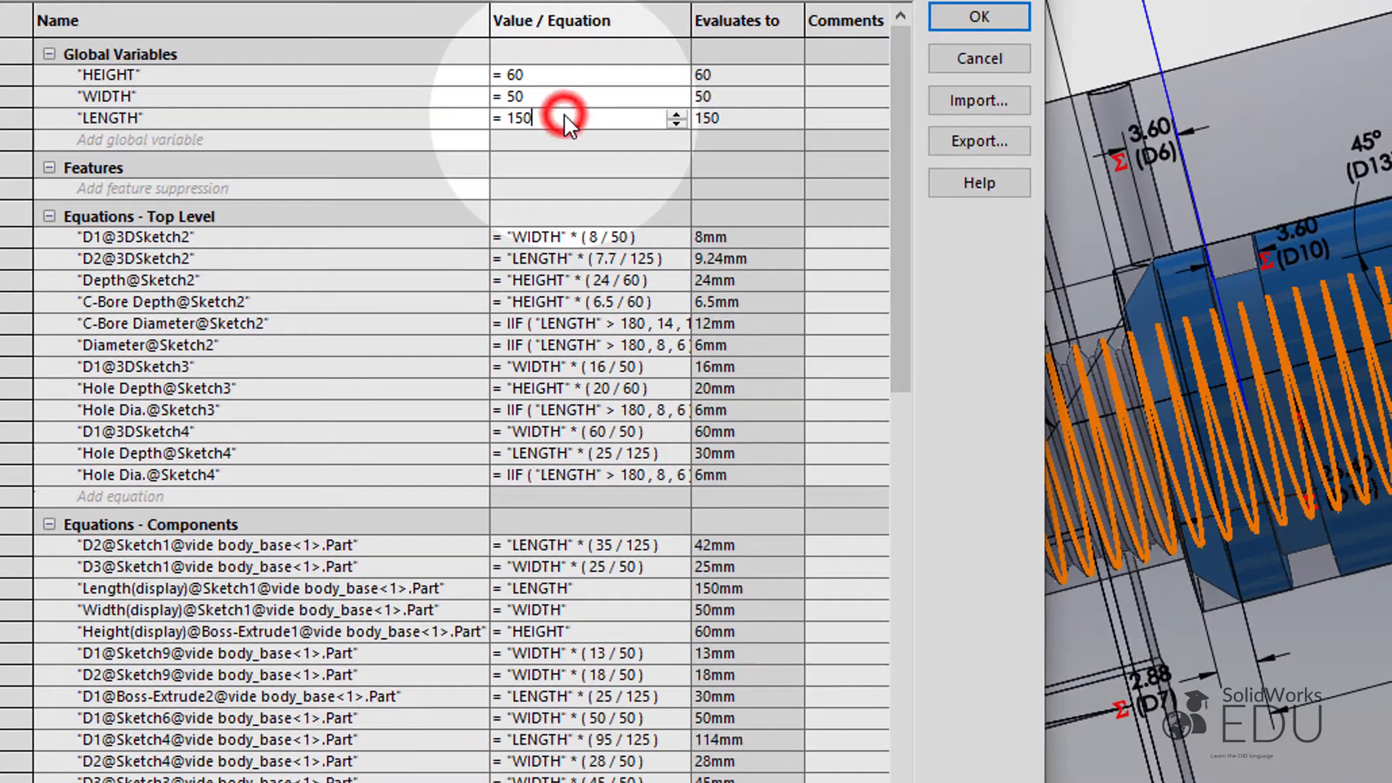
# Step: Set the LENGTH global variable to 125
pyautogui.click(595, 141)
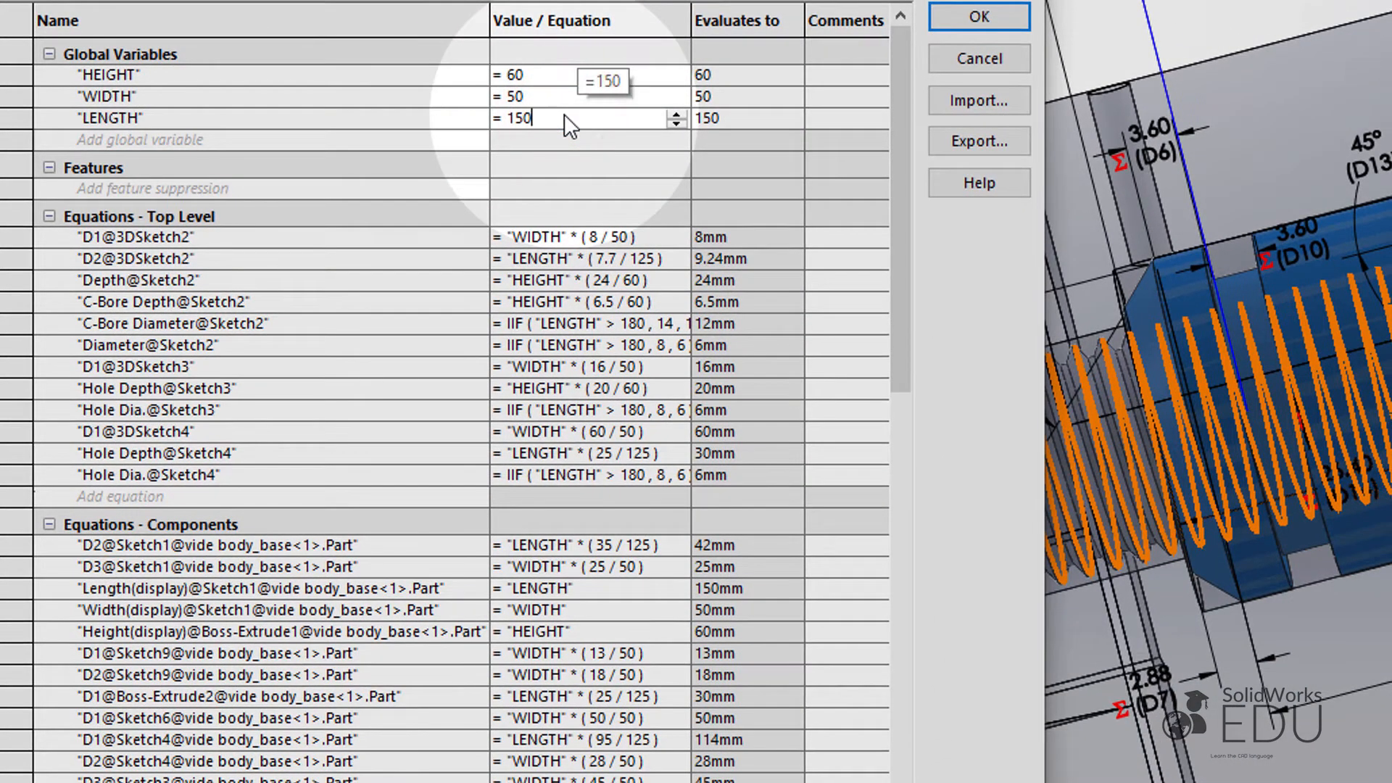
pyautogui.press('BackSpace')
pyautogui.press('BackSpace')
pyautogui.press('BackSpace')
pyautogui.write('125')
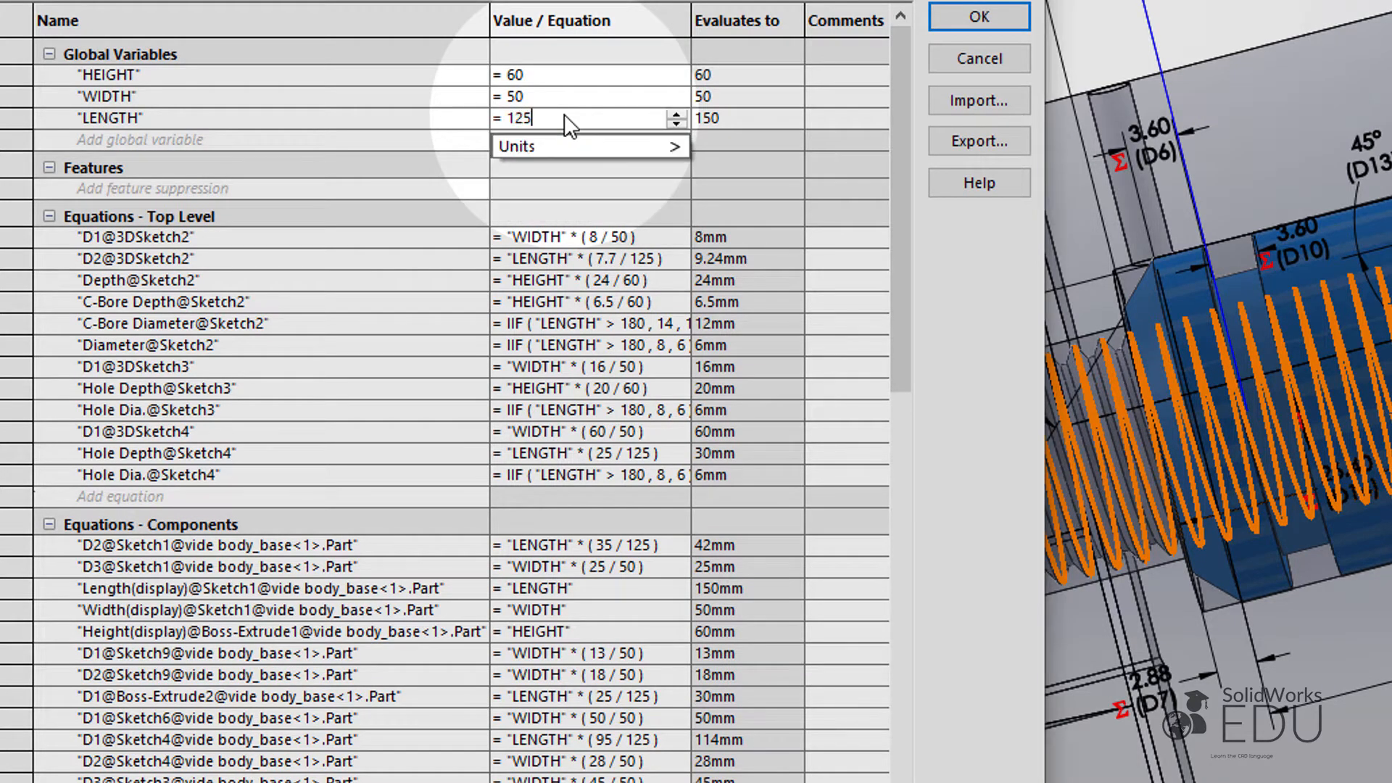
pyautogui.press('Return')
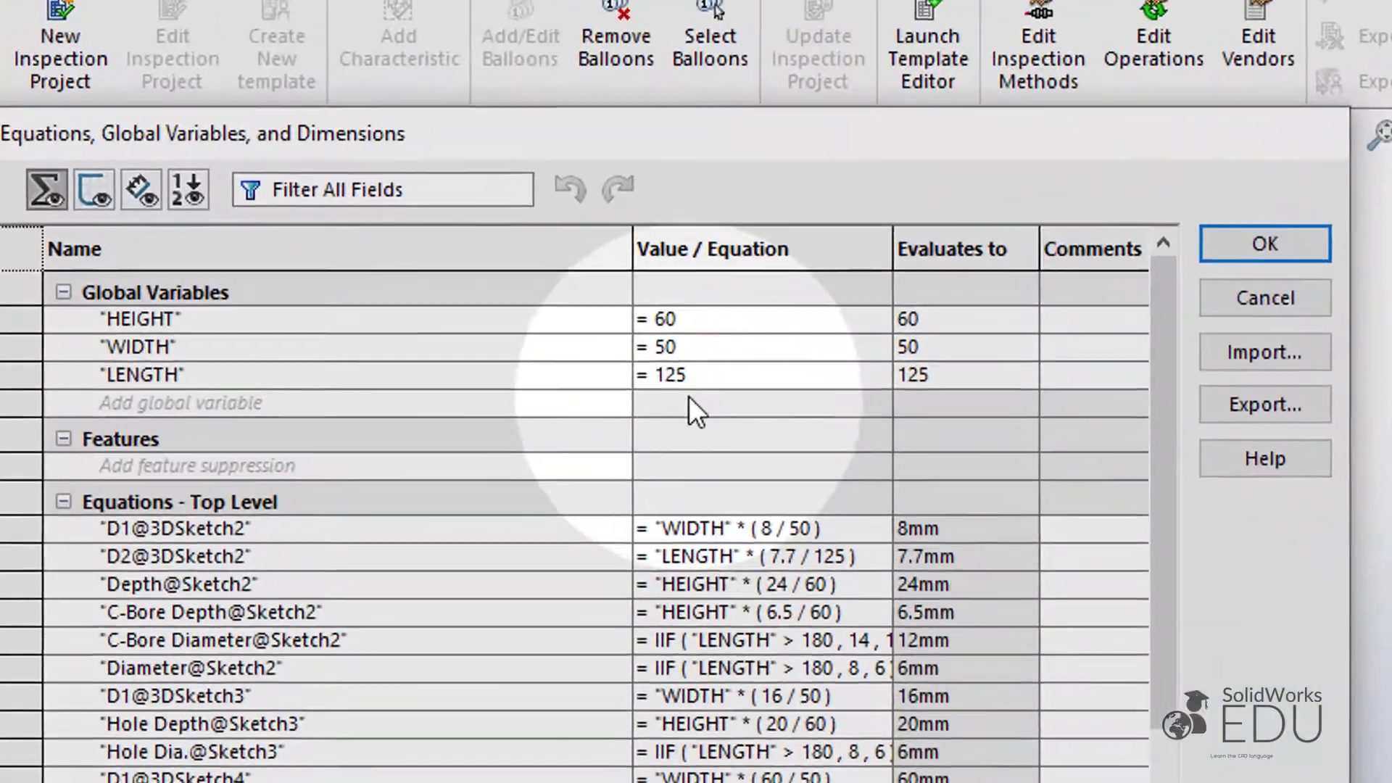
# Step: Change the equation of the handle dimension D7@Sketch1 to "LENGTH" * (2/125)
pyautogui.scroll(-15, 766, 463)
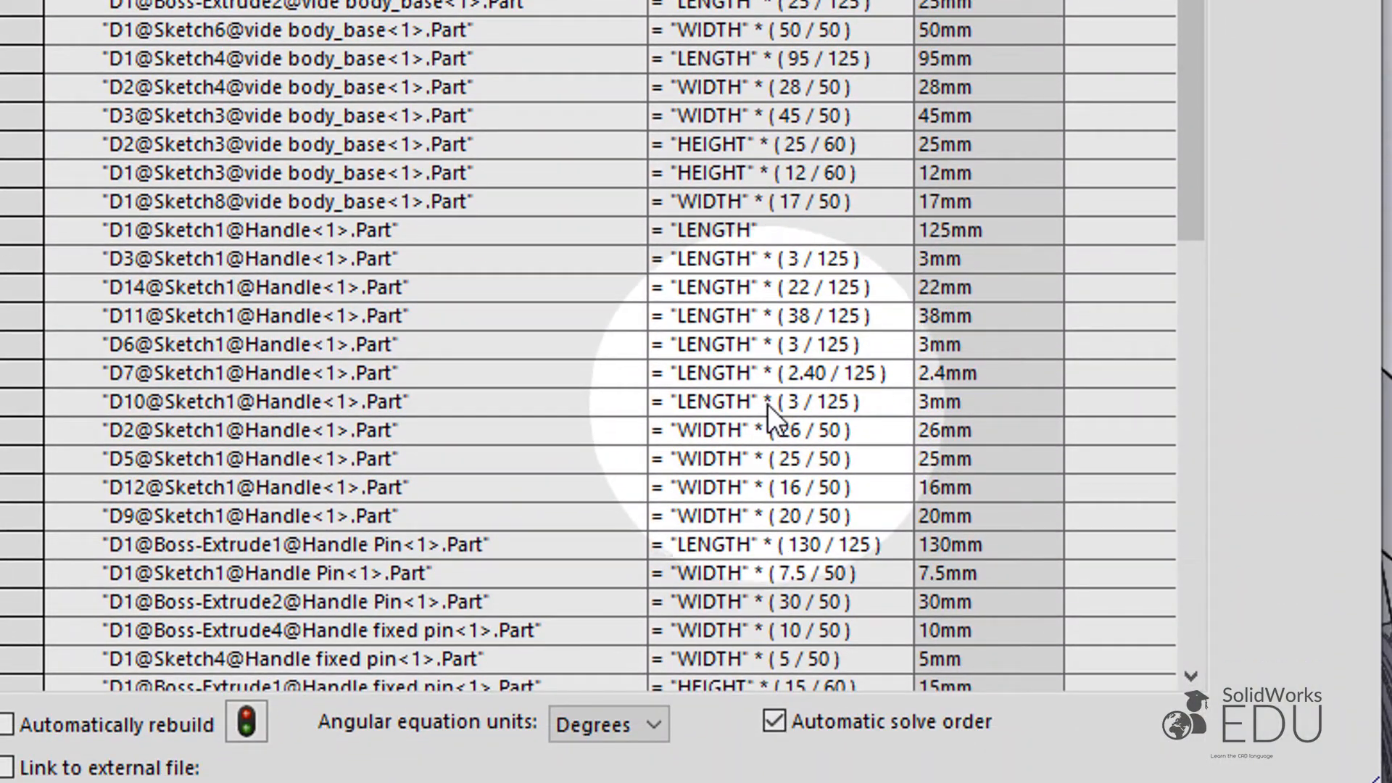
pyautogui.click(814, 371)
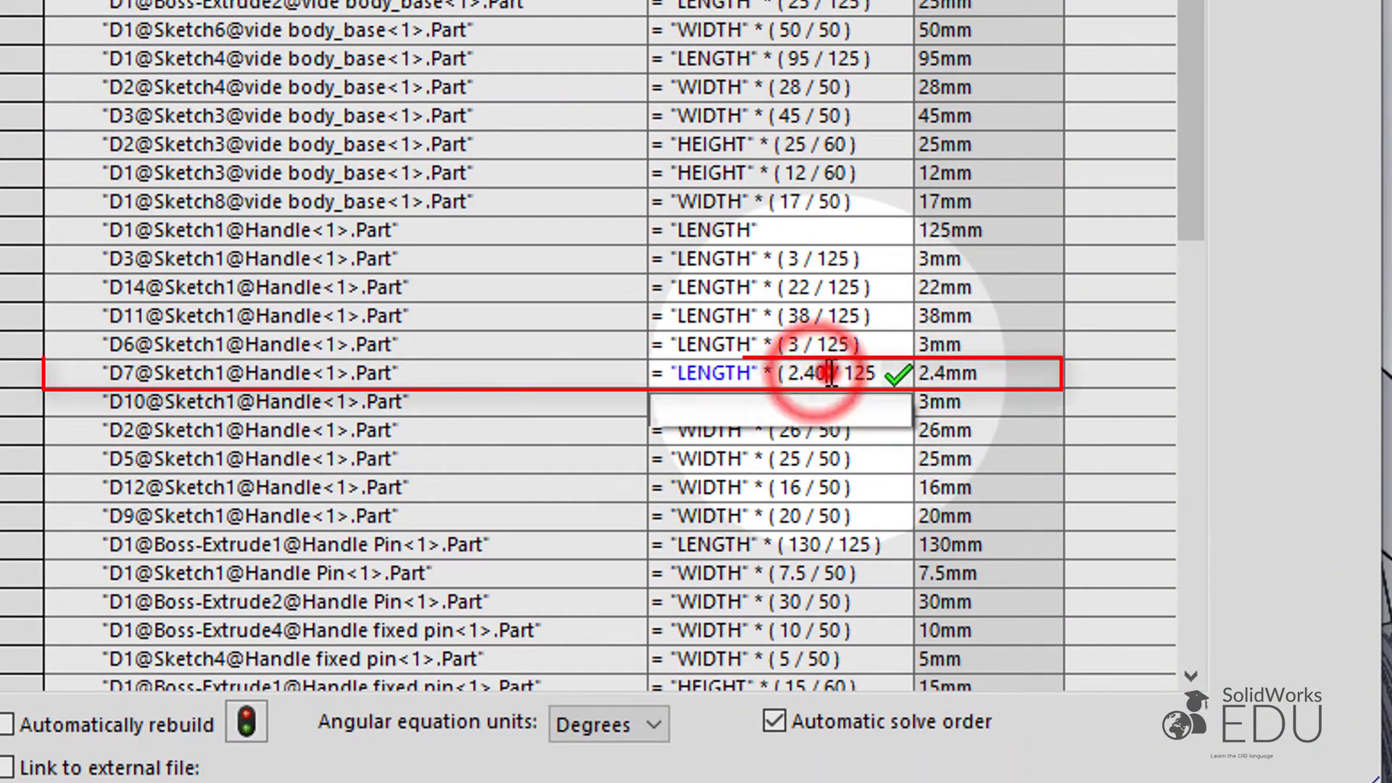
pyautogui.press('BackSpace')
pyautogui.press('BackSpace')
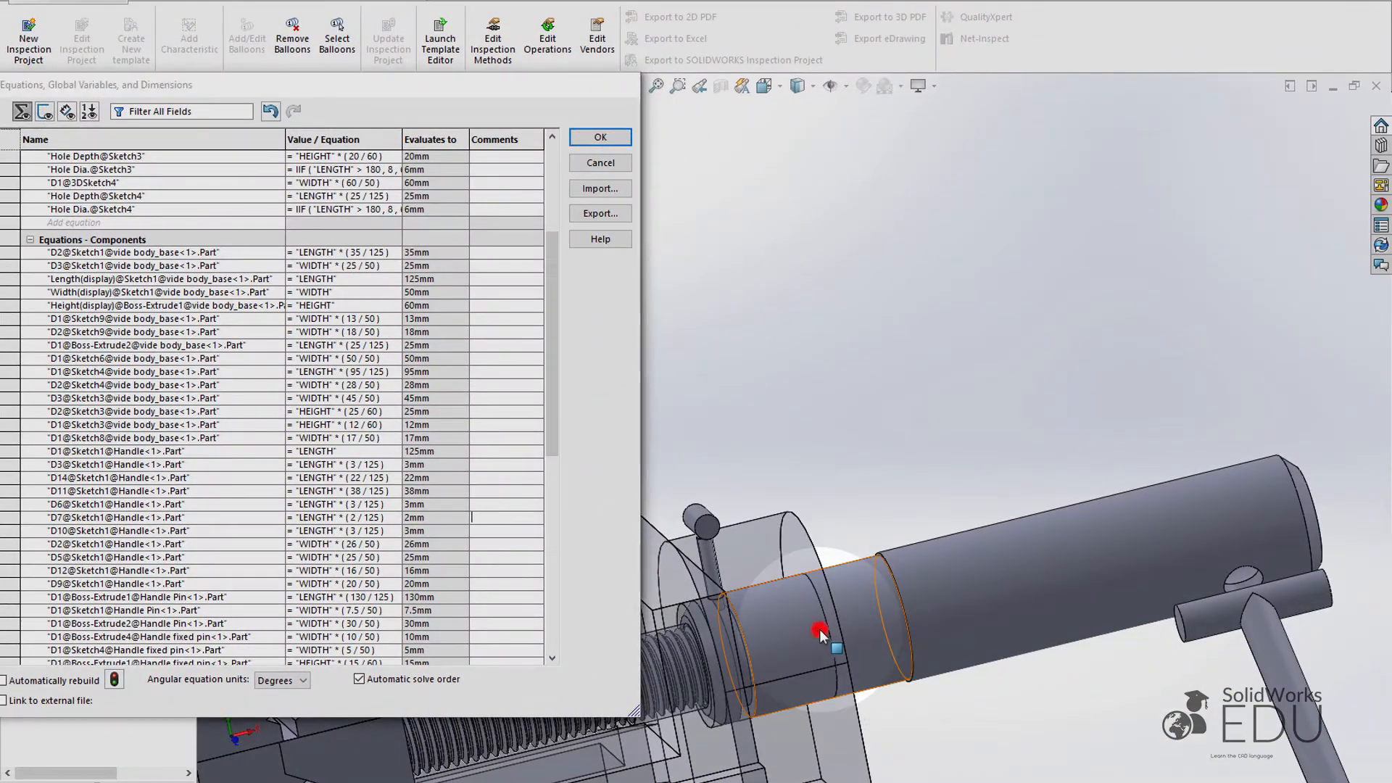
# Step: Display the handle's dimensions, check the fixed pin's position in the groove, and rebuild the model with the edited equation
pyautogui.doubleClick(819, 630)
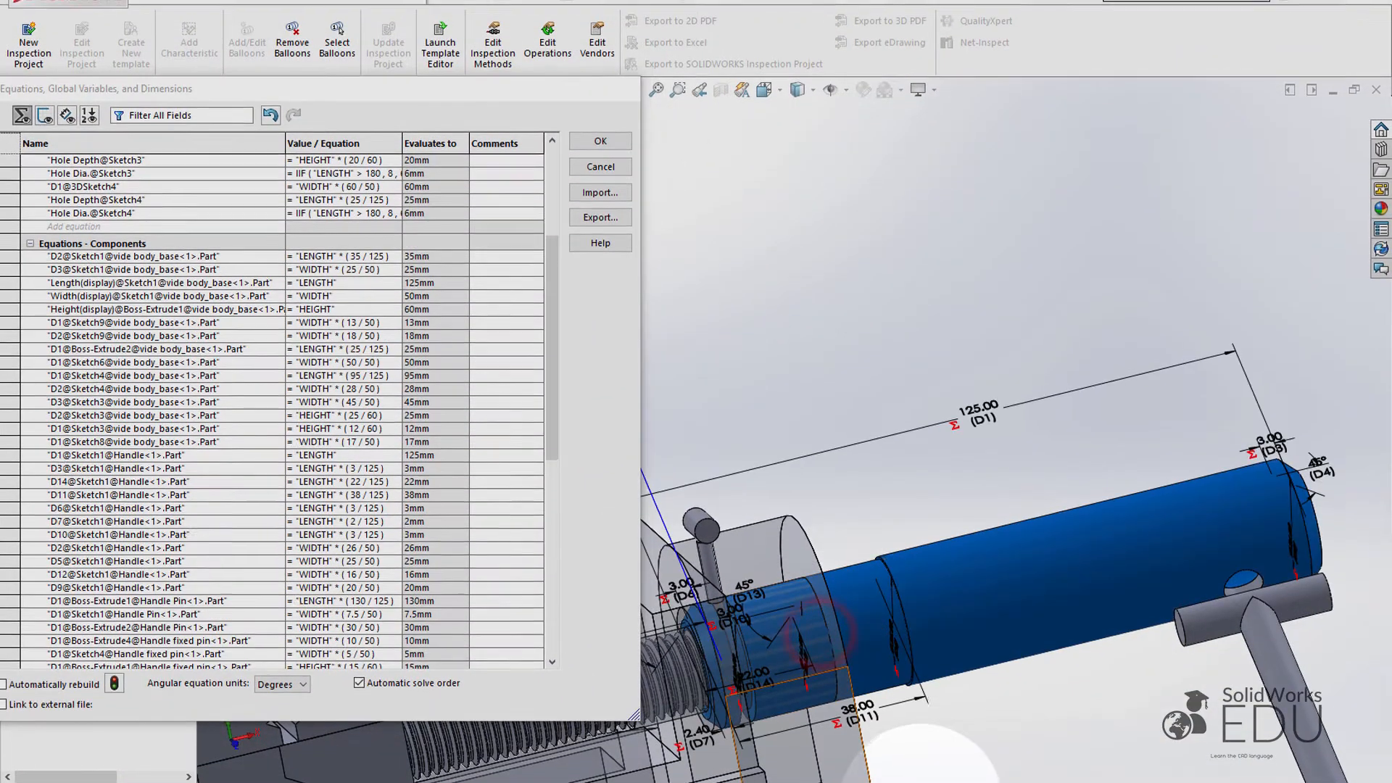
pyautogui.scroll(-4, 696, 707)
pyautogui.moveTo(739, 534)
pyautogui.mouseDown(button='middle')
pyautogui.moveTo(732, 504)
pyautogui.moveTo(732, 569)
pyautogui.moveTo(757, 604)
pyautogui.moveTo(739, 706)
pyautogui.moveTo(705, 486)
pyautogui.moveTo(743, 516)
pyautogui.mouseUp(button='middle')
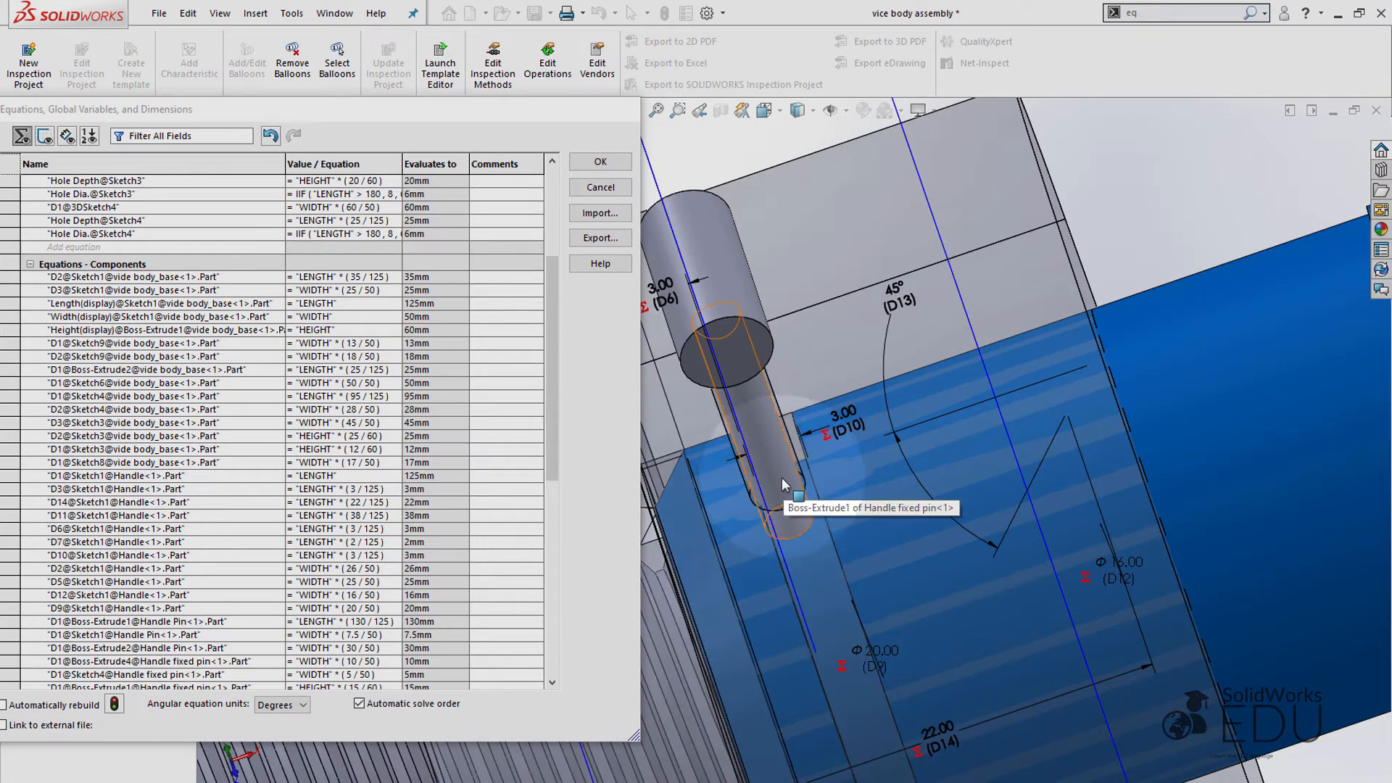
pyautogui.scroll(2, 779, 496)
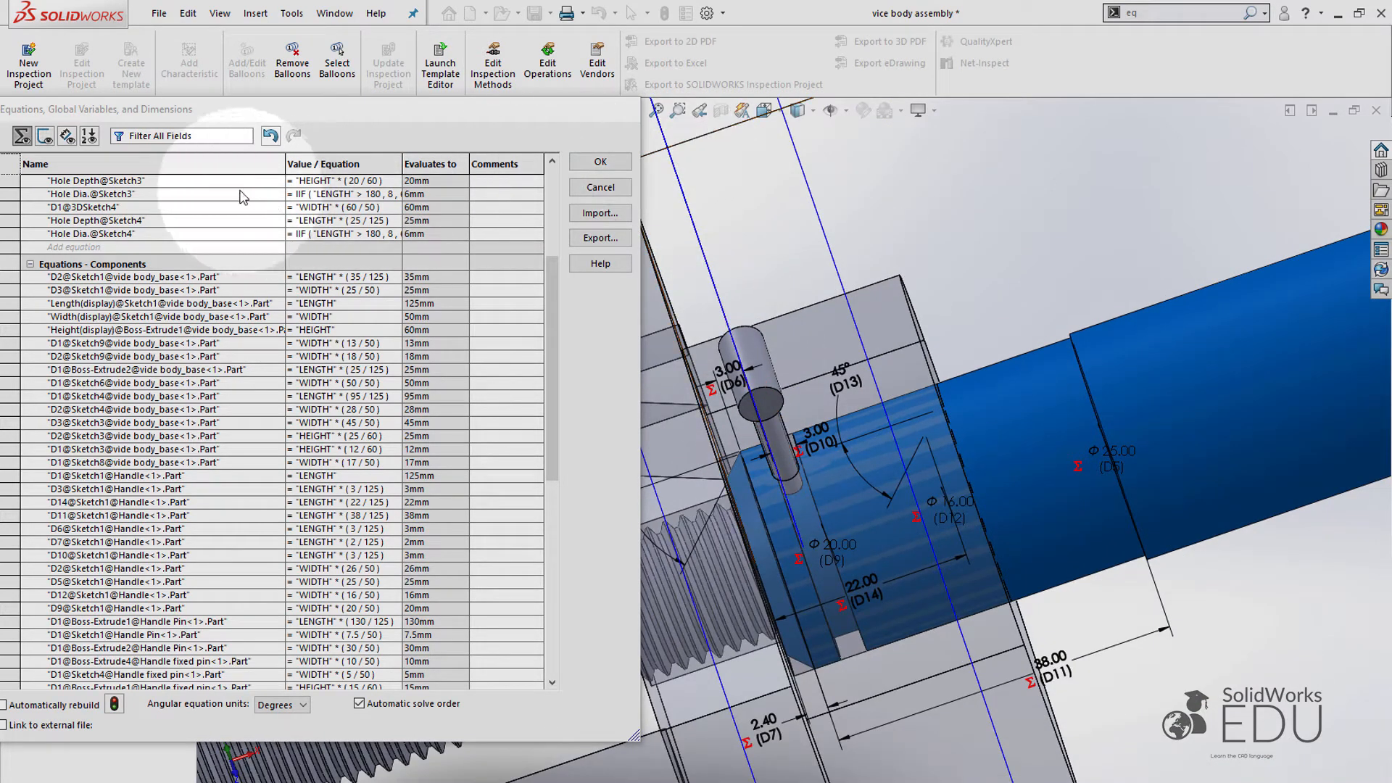
pyautogui.click(115, 703)
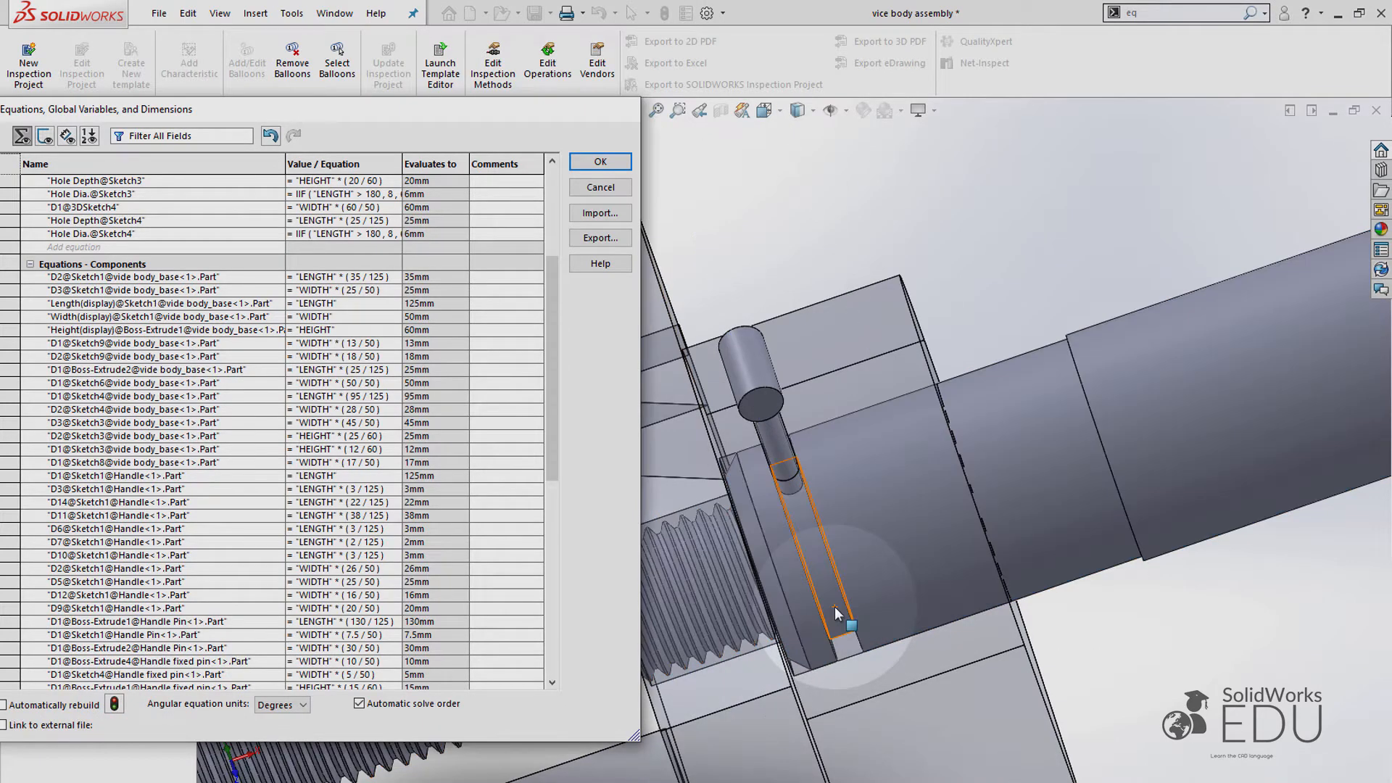
# Step: Recheck the handle's dimensions around the fixed pin and accept the equation changes
pyautogui.click(828, 459)
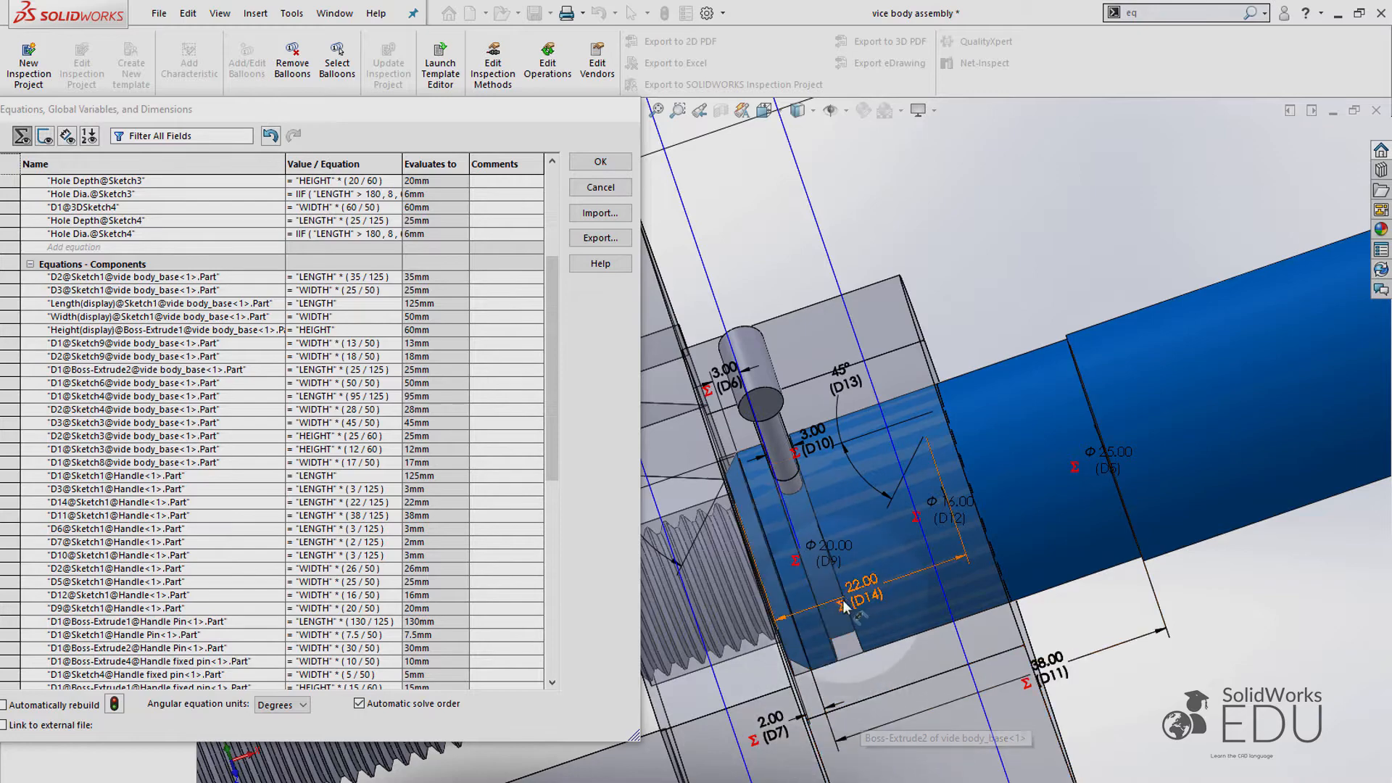
pyautogui.moveTo(974, 570); pyautogui.dragTo(881, 627, button='middle')
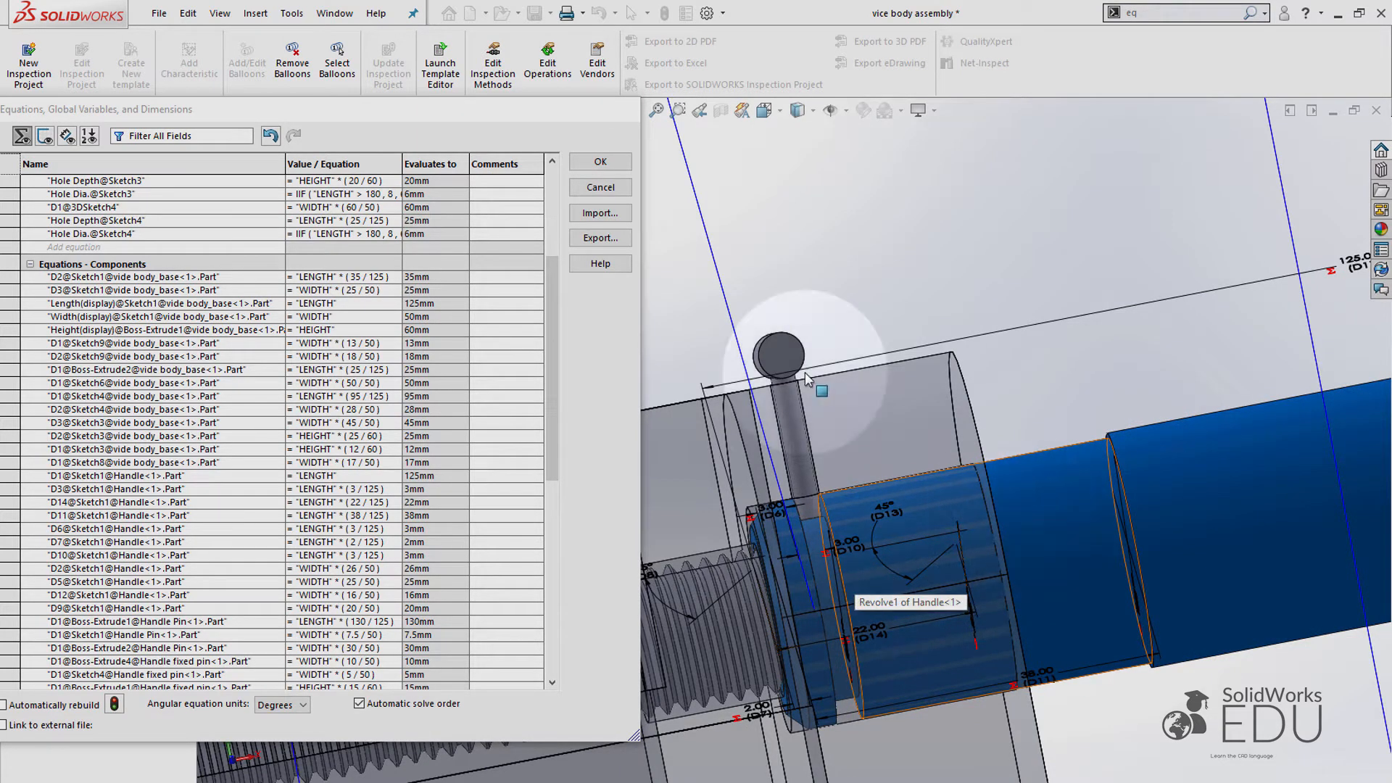
pyautogui.click(600, 161)
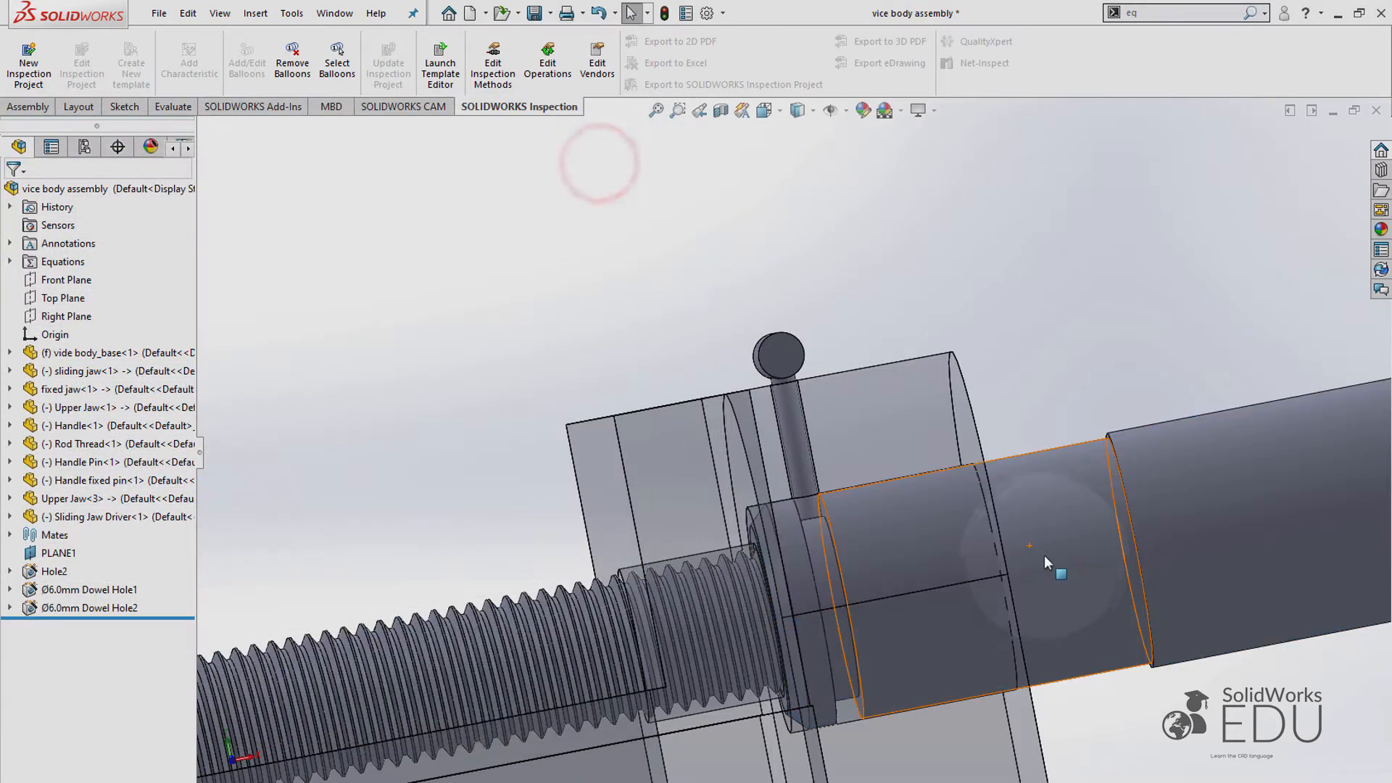
# Step: Start editing the Handle part in the context of the vice body assembly
pyautogui.click(1046, 560)
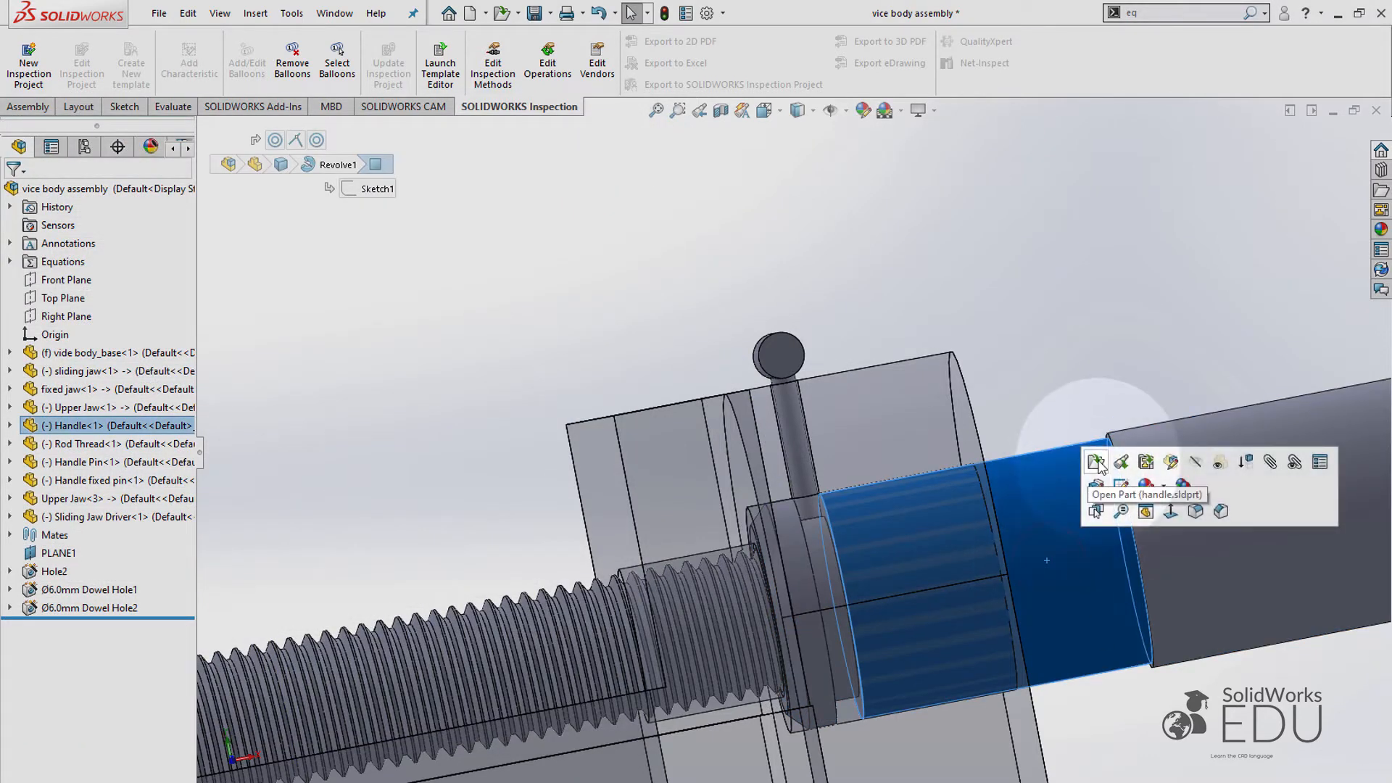
pyautogui.click(10, 426)
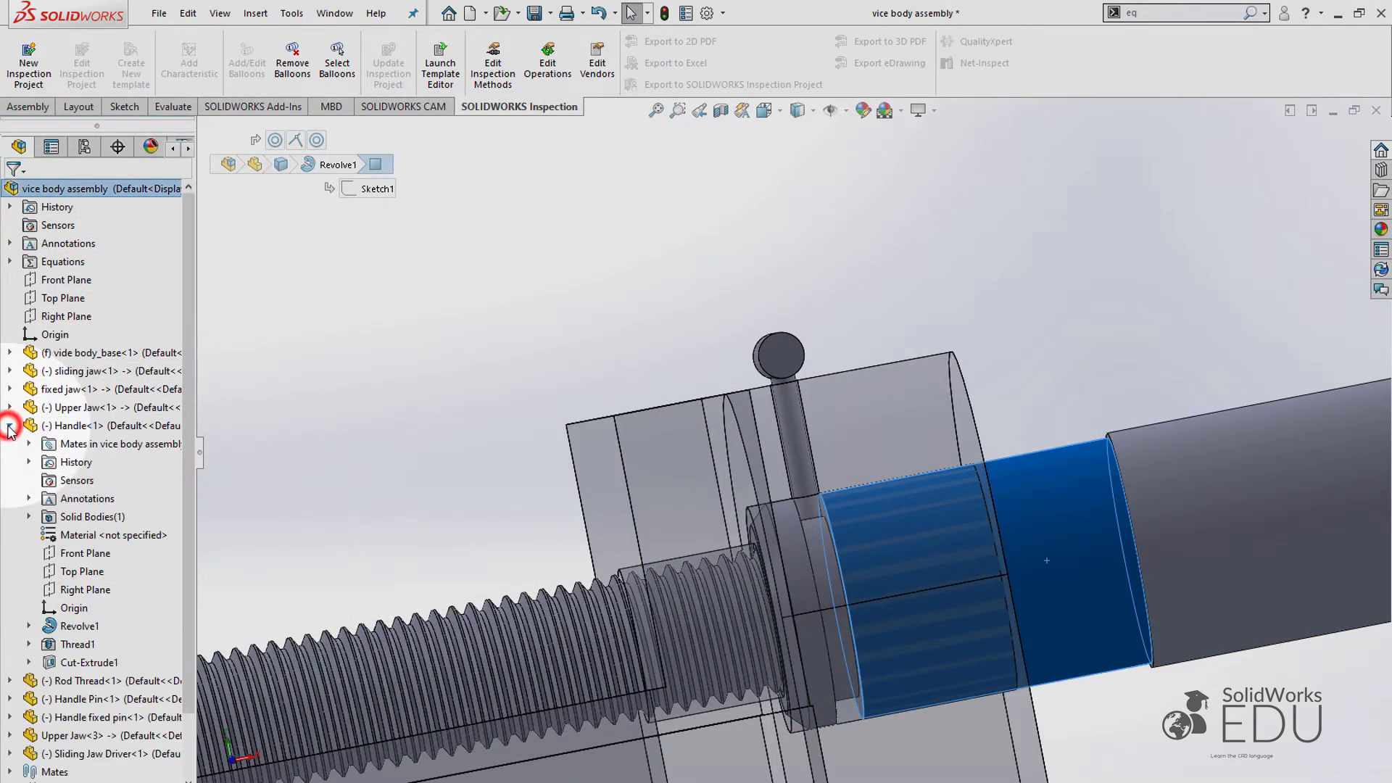
pyautogui.click(65, 426)
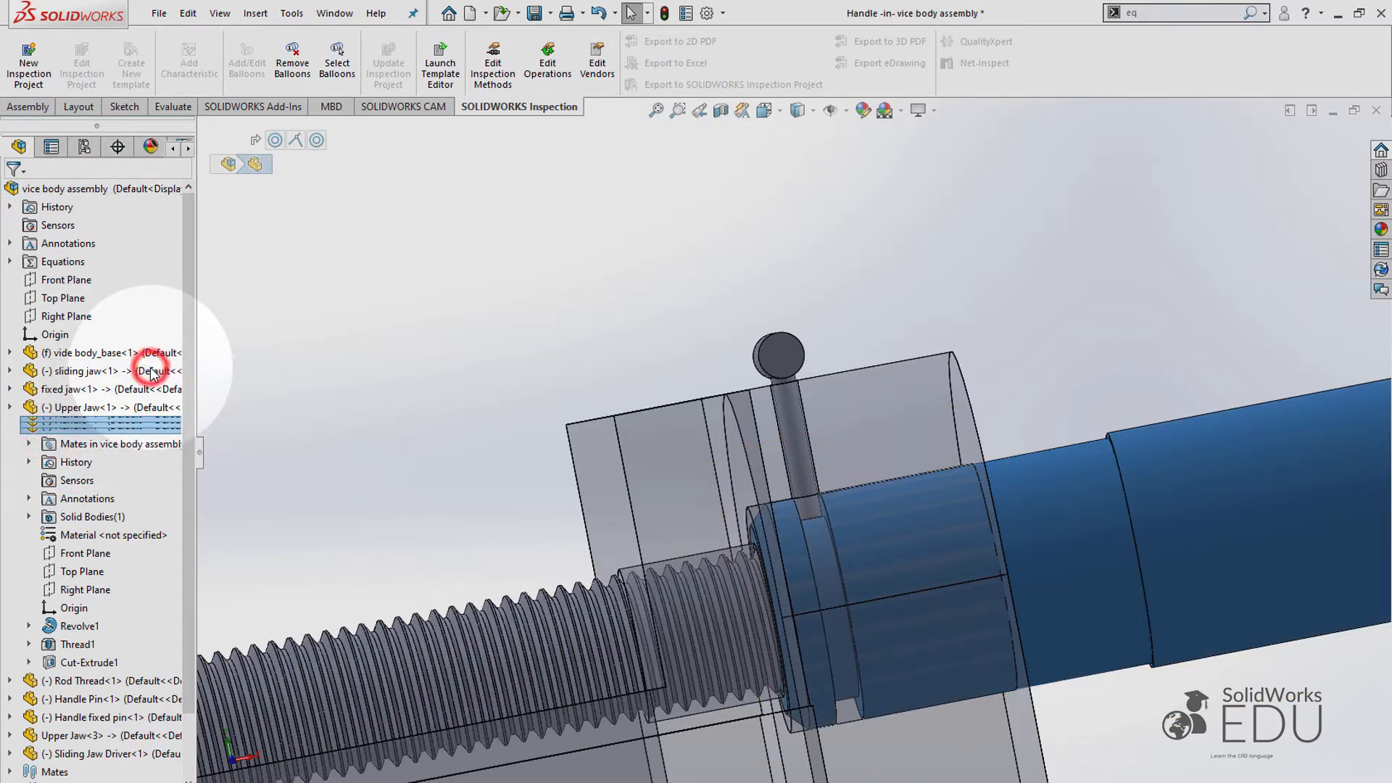
pyautogui.click(151, 372)
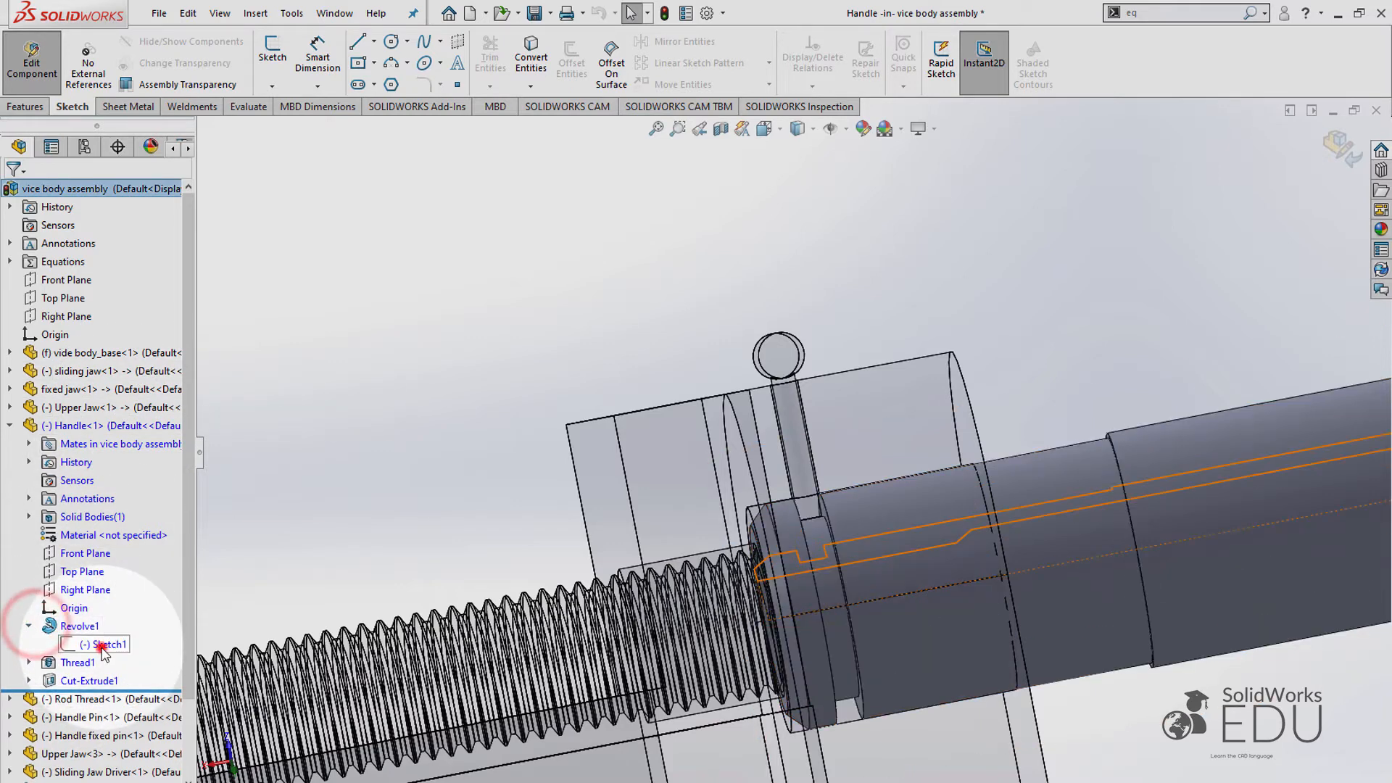
# Step: Open Sketch1 of the handle's Revolve1 feature for editing, with the groove profile beside the pin in view
pyautogui.click(101, 644)
pyautogui.click(116, 598)
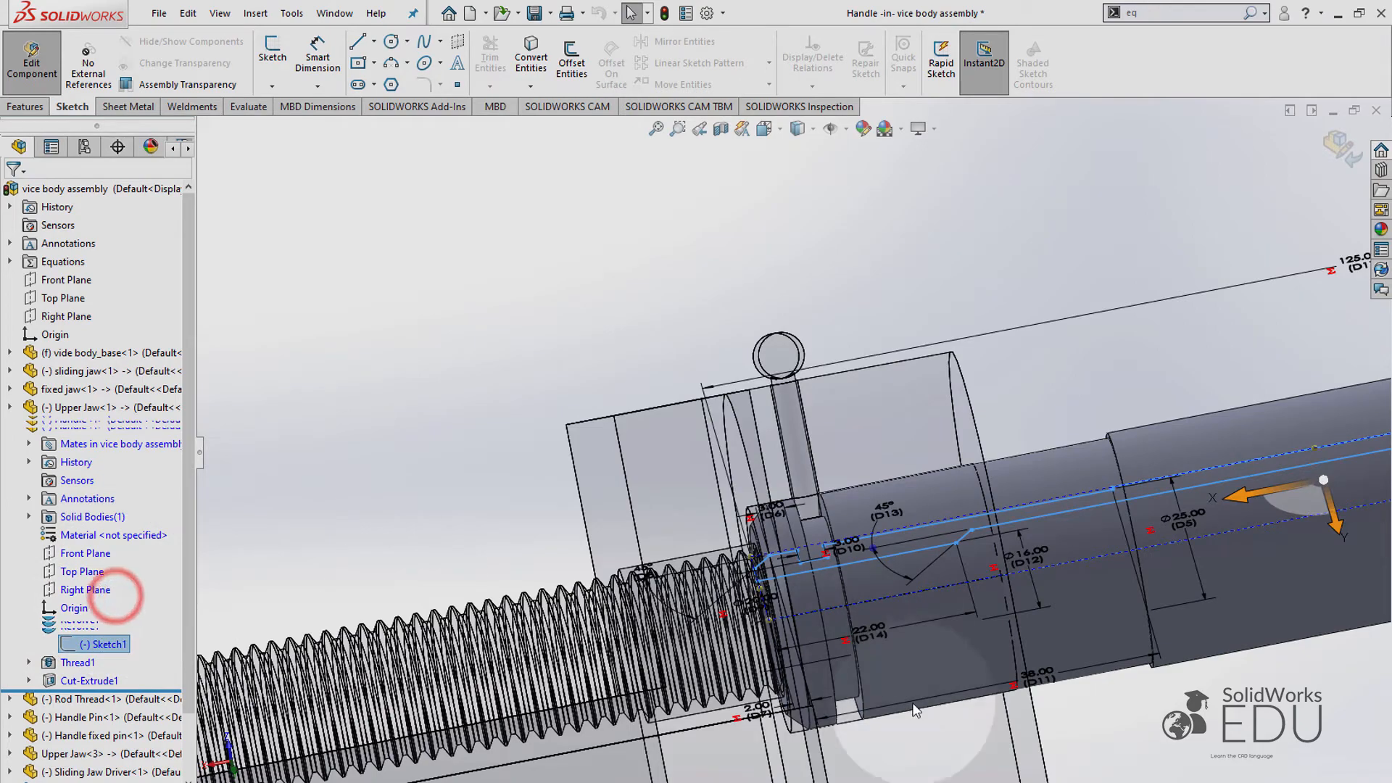
pyautogui.moveTo(798, 526); pyautogui.dragTo(809, 571, button='middle')
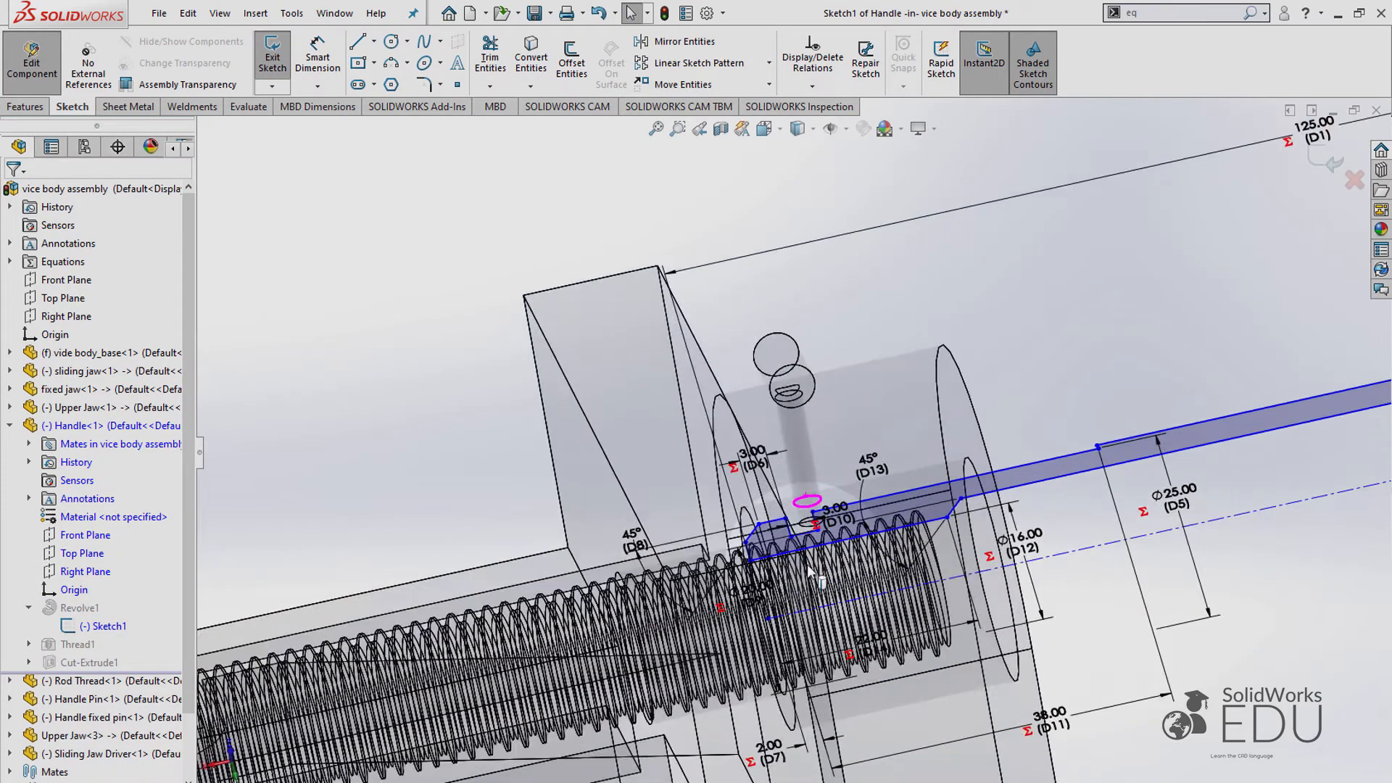
pyautogui.scroll(2, 812, 569)
pyautogui.scroll(-2, 953, 470)
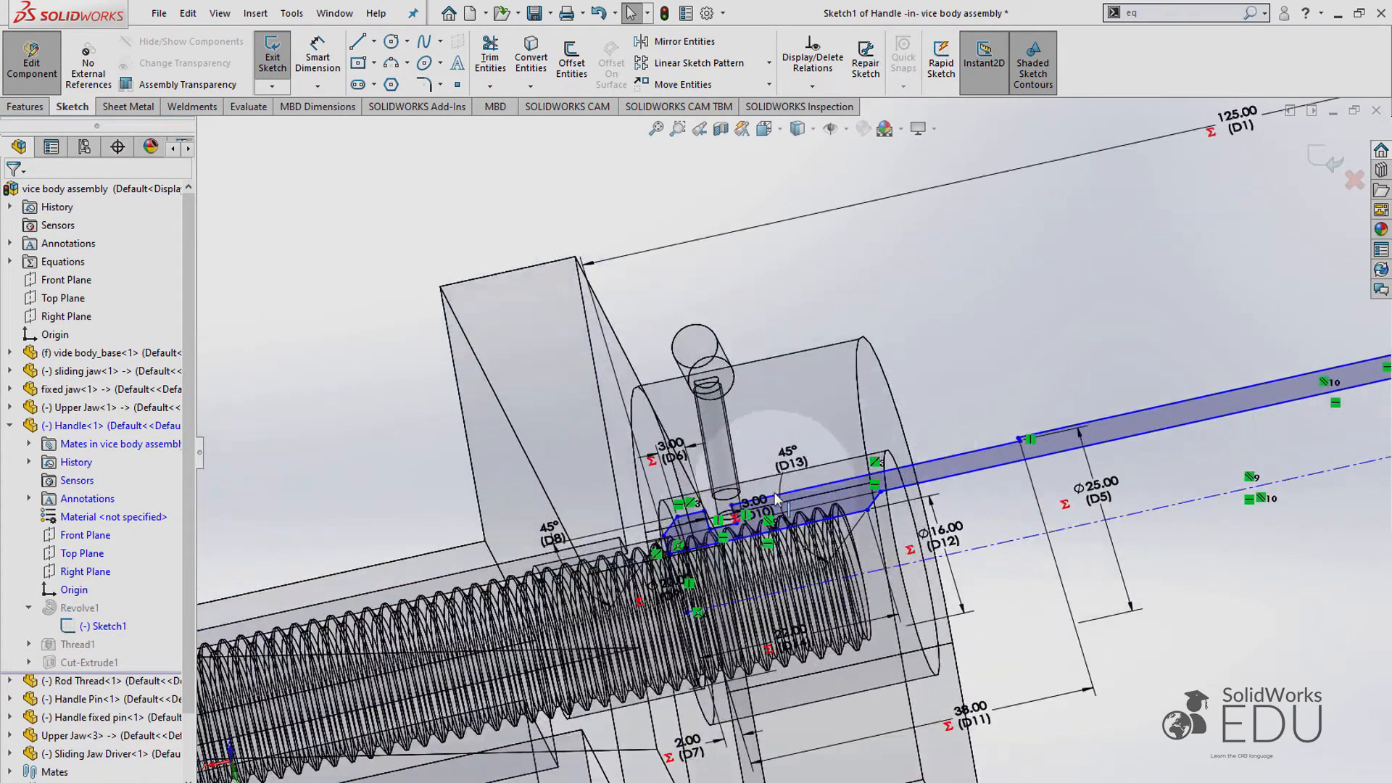
# Step: Sketch a vertical centerline about 12.7 mm long from the midpoint of the groove's bottom edge past the profile, beside the pin
pyautogui.scroll(-3, 740, 516)
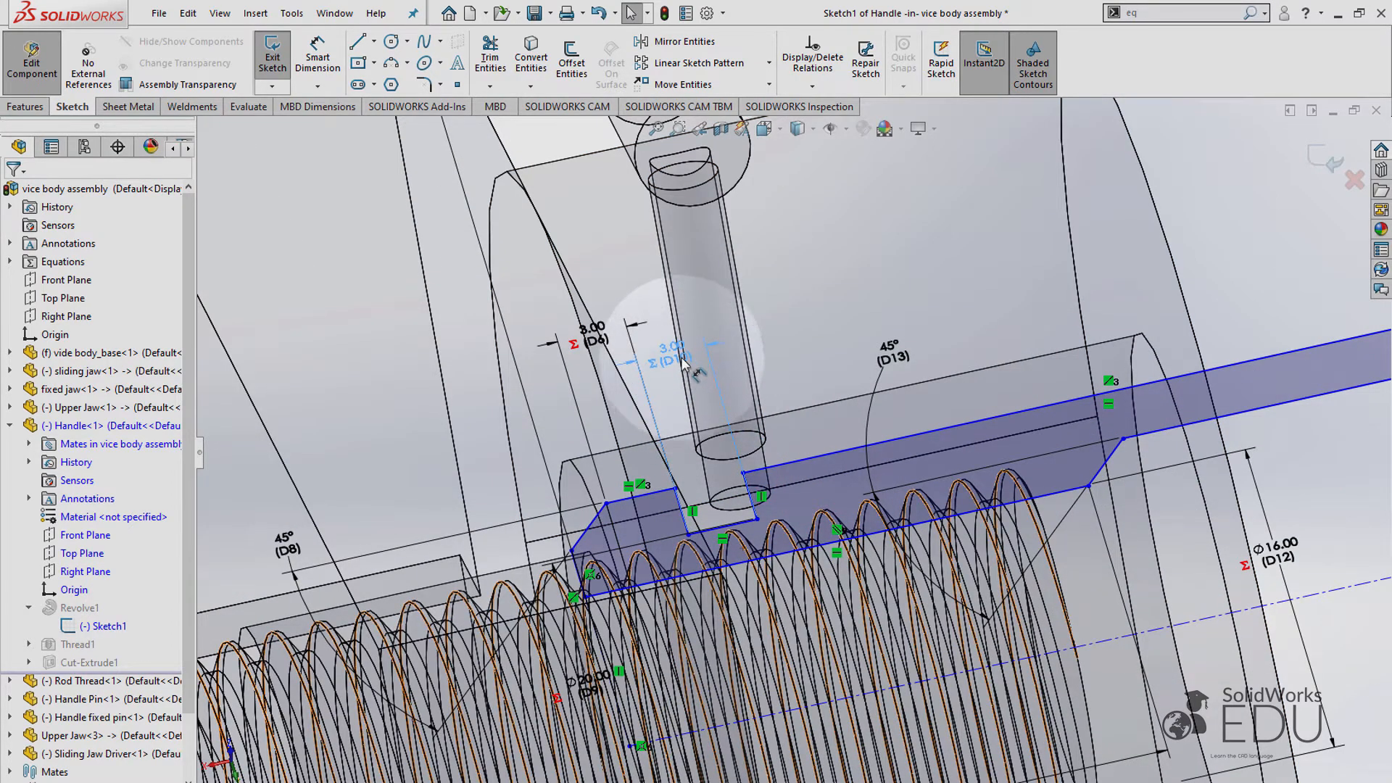
pyautogui.click(682, 365)
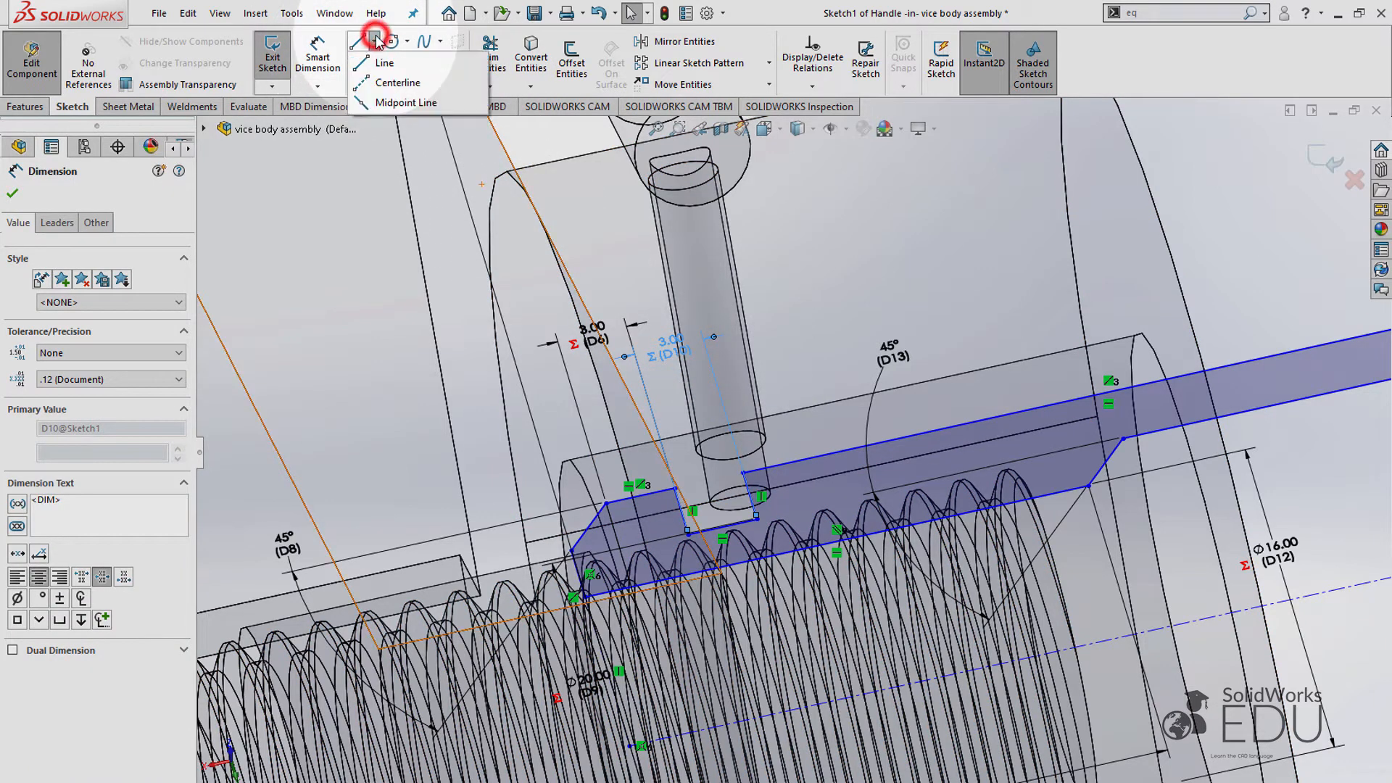
pyautogui.click(382, 84)
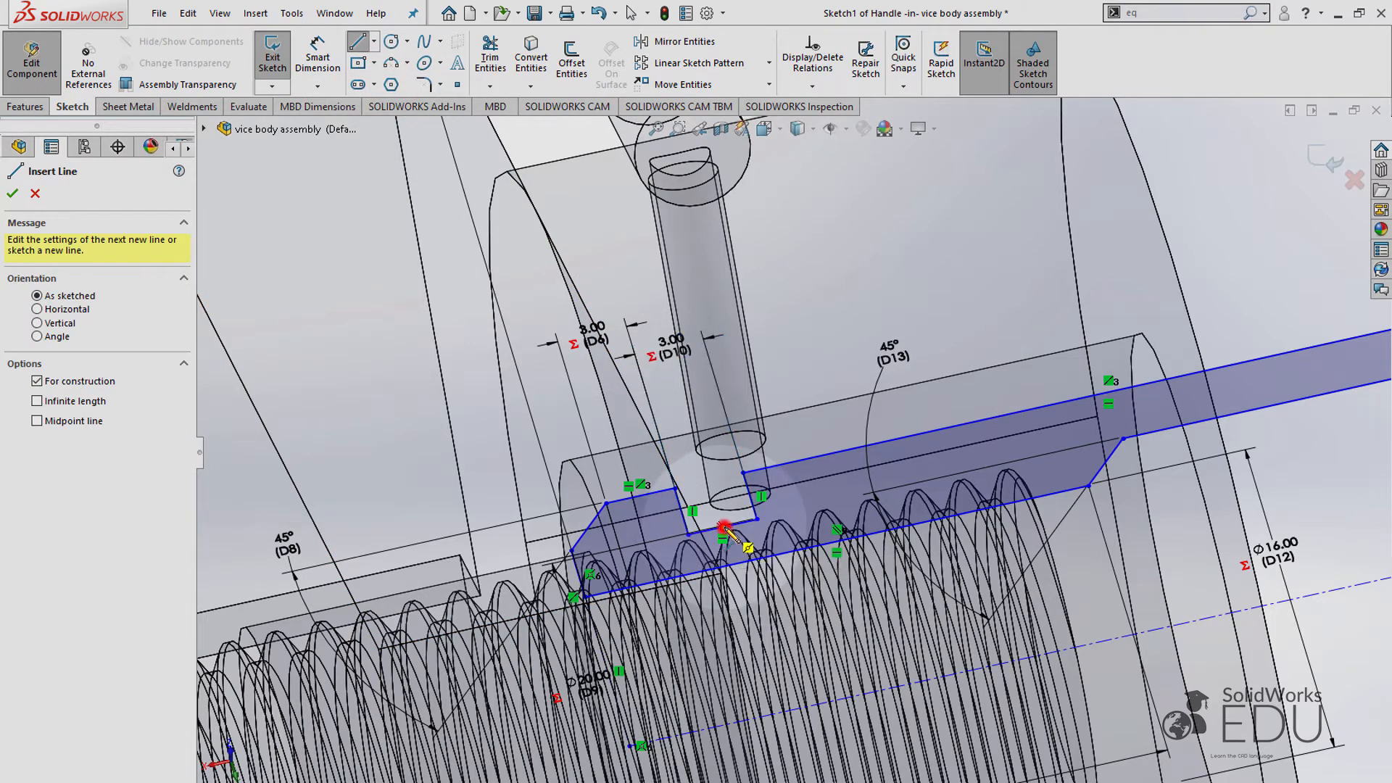
pyautogui.click(722, 527)
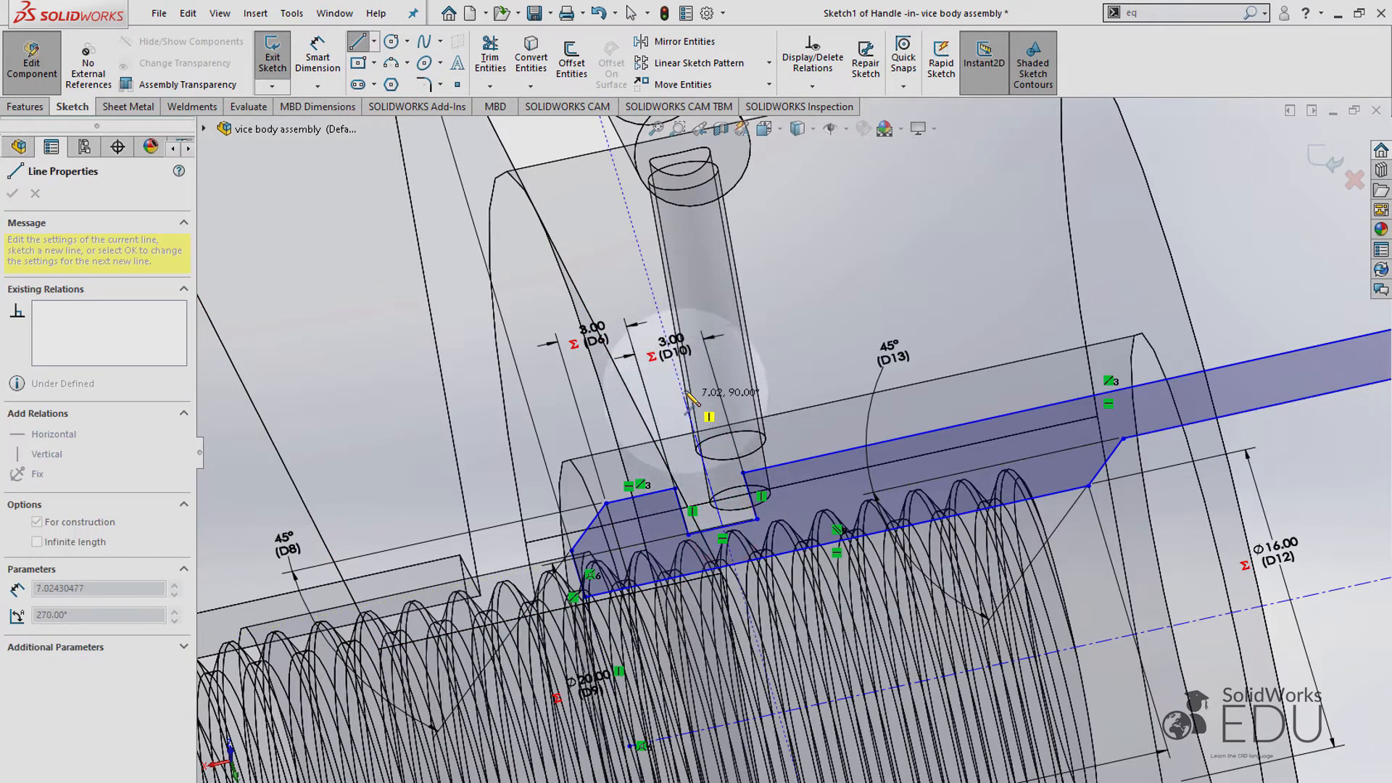
pyautogui.click(652, 293)
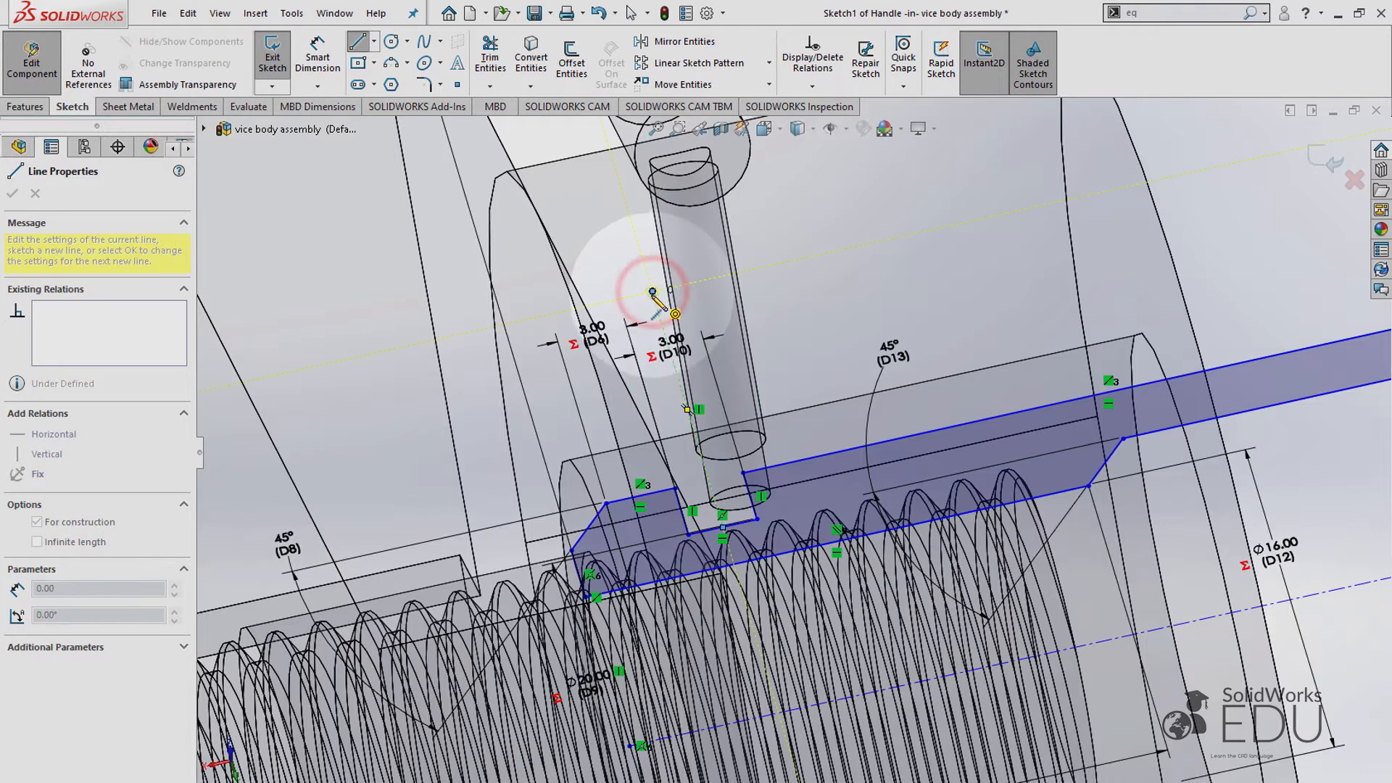
pyautogui.press('Escape')
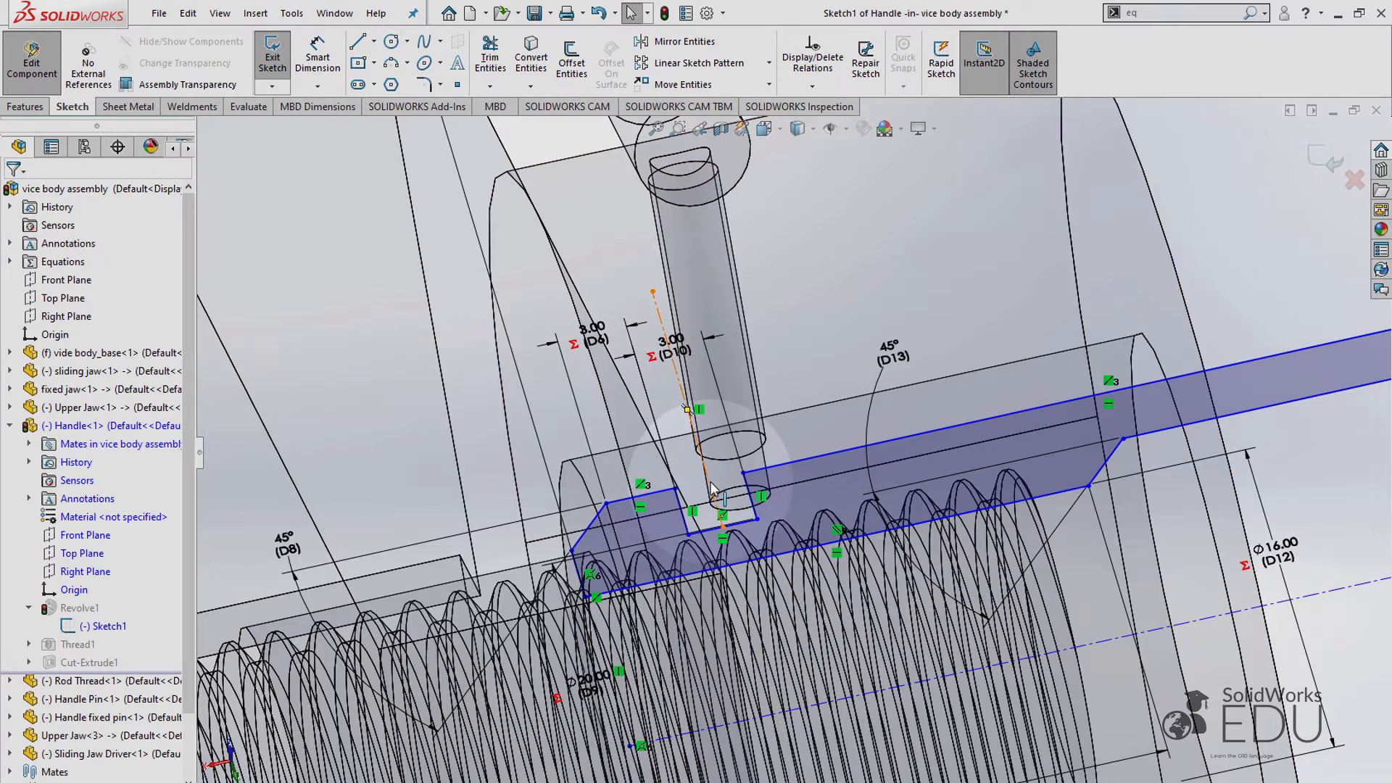
# Step: Make the new centerline parallel to the groove's side edge with a Parallel relation
pyautogui.click(710, 484)
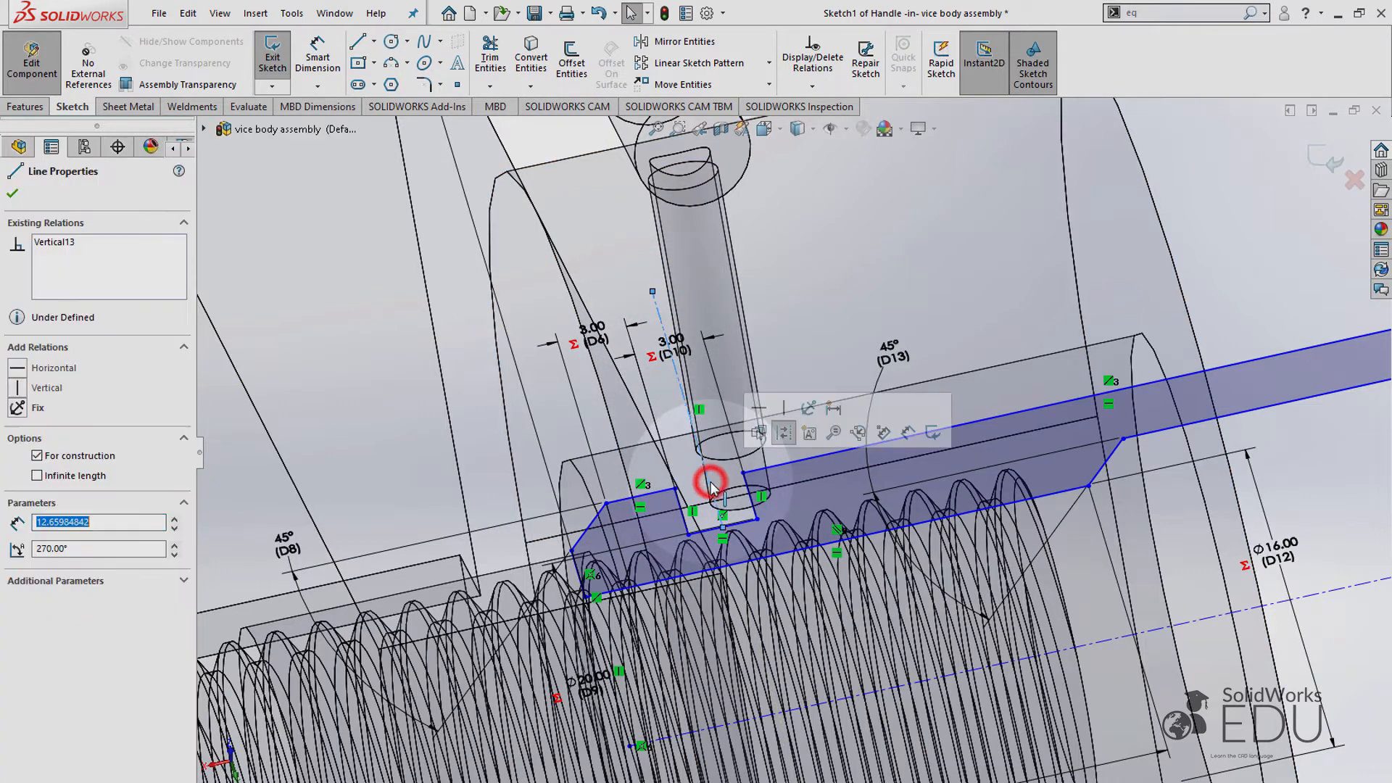
pyautogui.keyDown('ctrl'); pyautogui.click(749, 491); pyautogui.keyUp('ctrl')
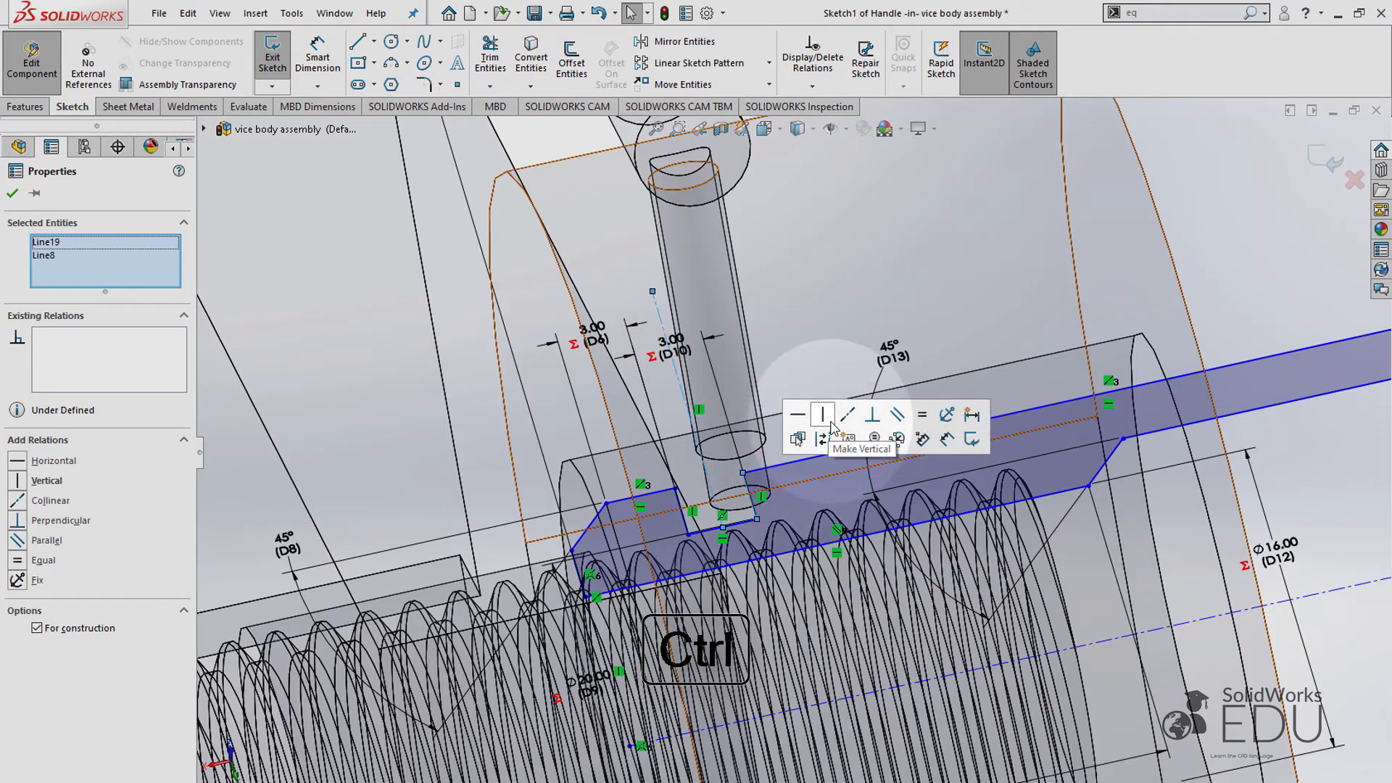
pyautogui.click(896, 415)
pyautogui.click(1306, 245)
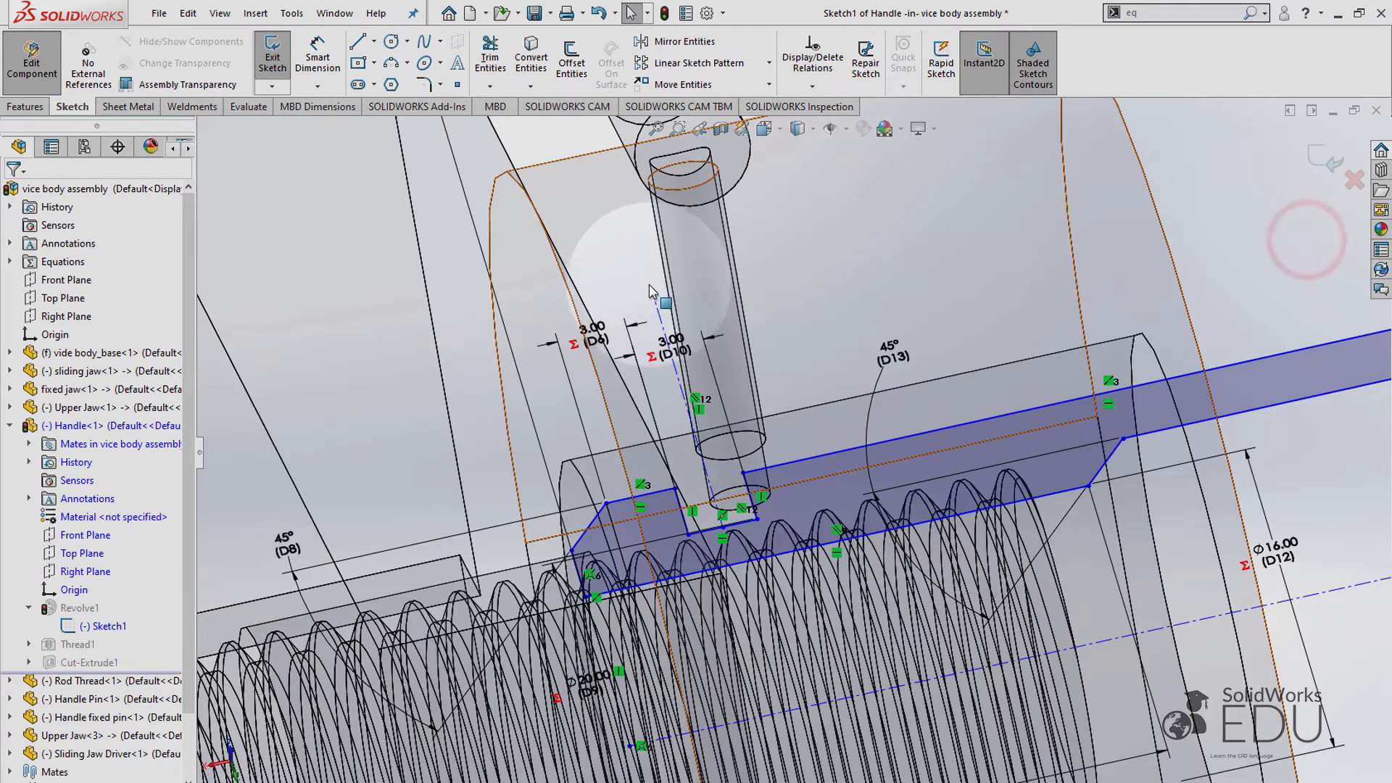
# Step: Delete the 3 mm dimension D6 on the short edge between the end chamfer and the groove
pyautogui.scroll(-3, 604, 442)
pyautogui.scroll(-3, 606, 442)
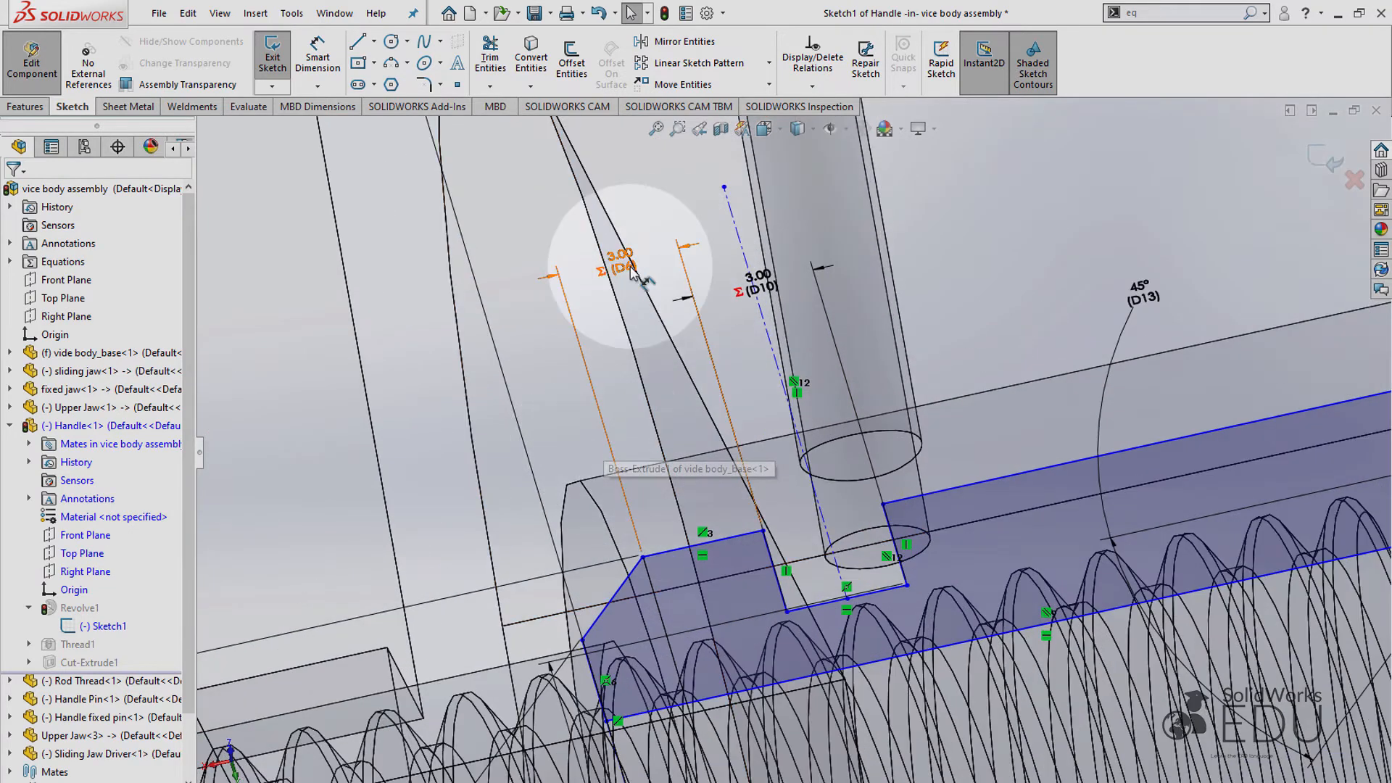
pyautogui.moveTo(647, 308); pyautogui.dragTo(651, 391)
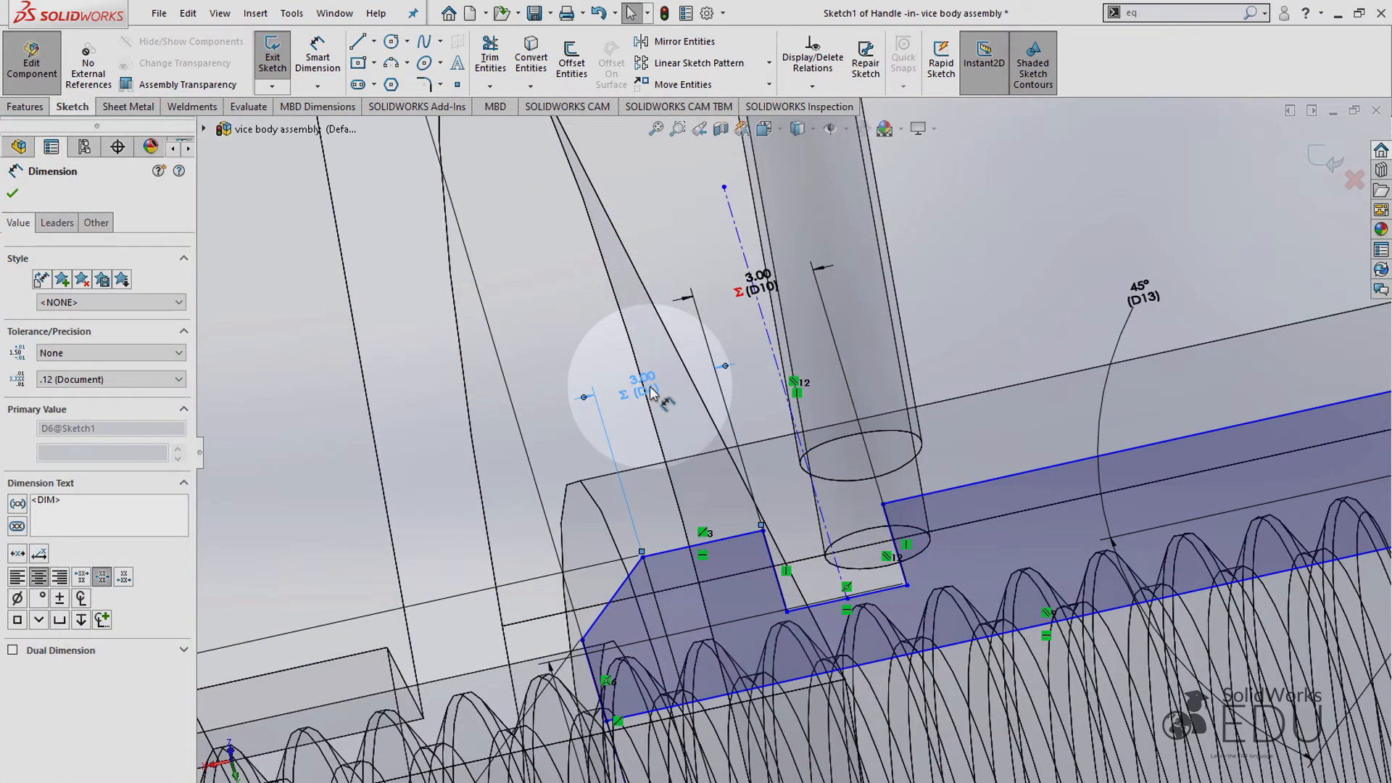
pyautogui.click(658, 391)
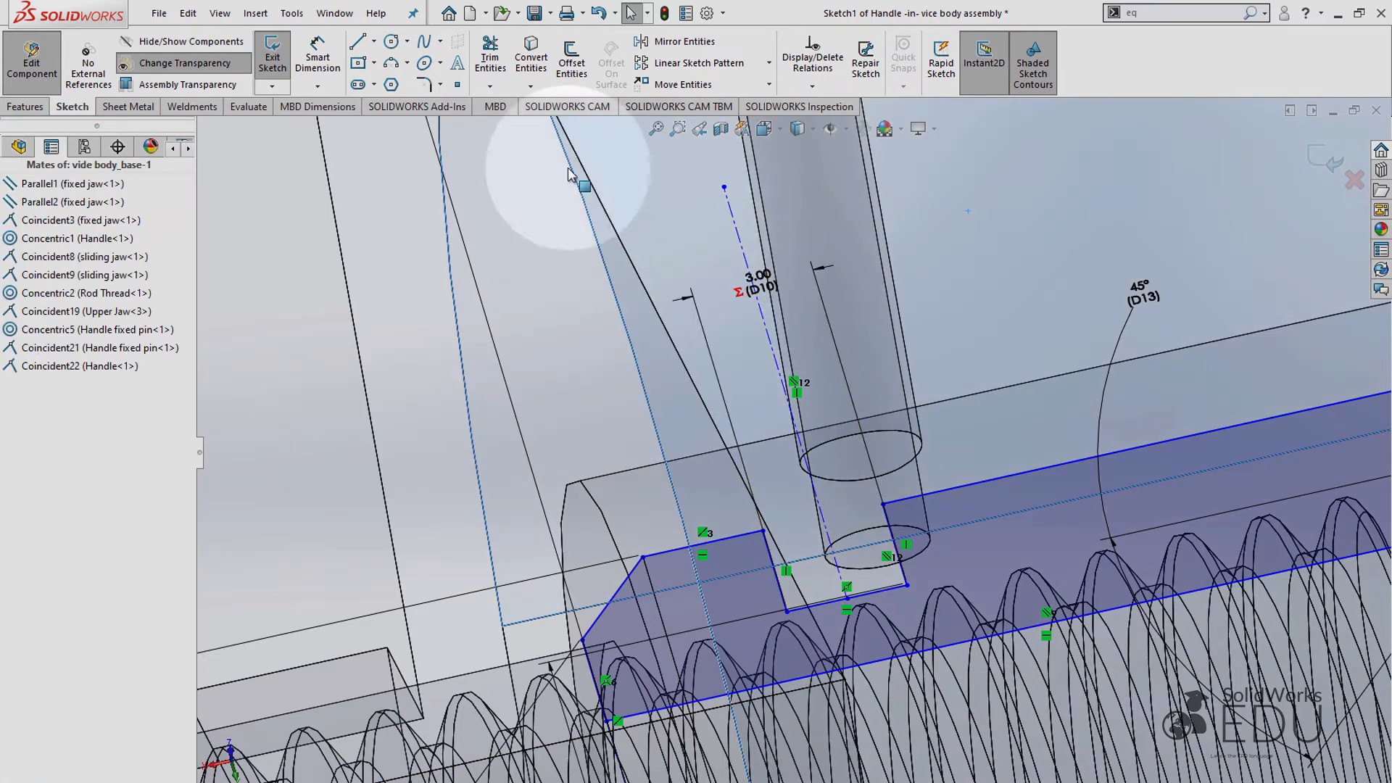
# Step: Dimension the distance between the groove's centerline and the end edge of the handle profile
pyautogui.click(317, 58)
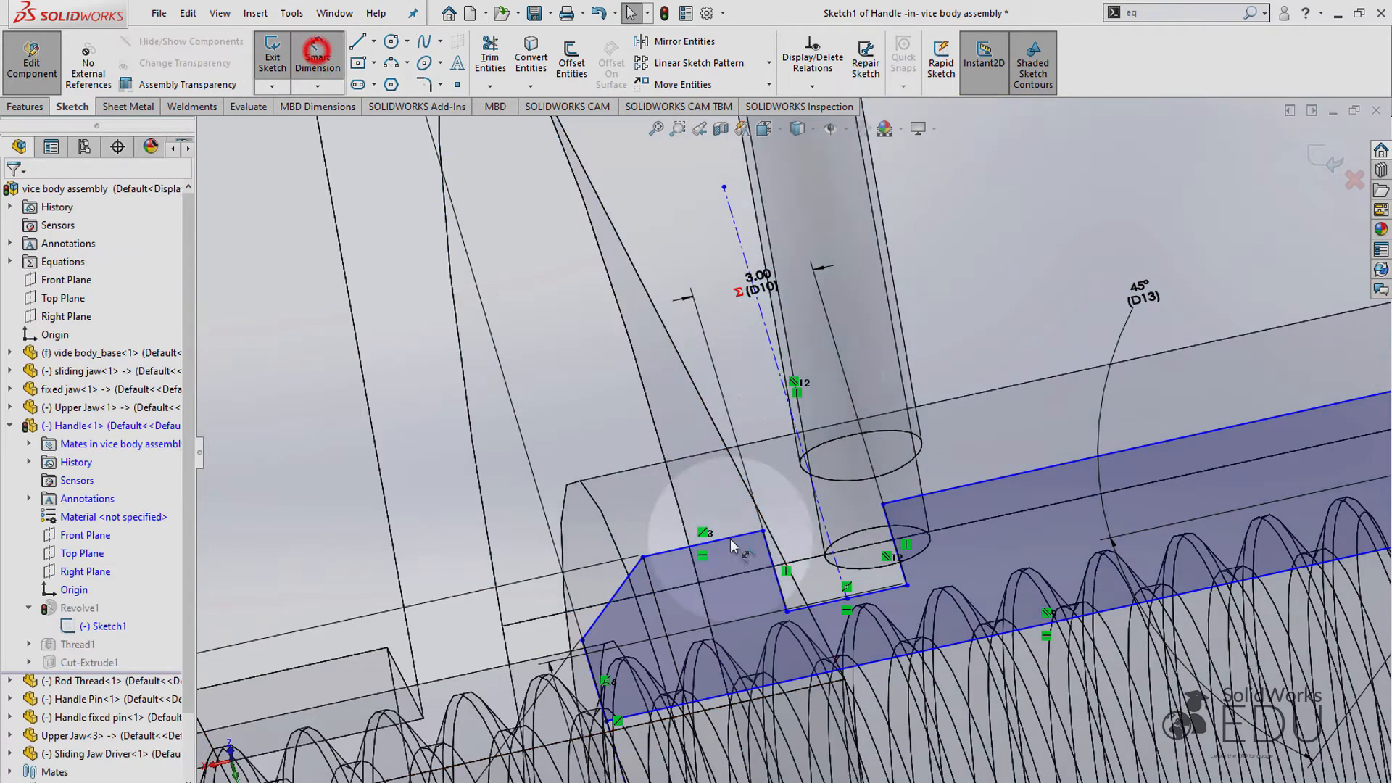
pyautogui.click(737, 227)
pyautogui.scroll(3, 672, 544)
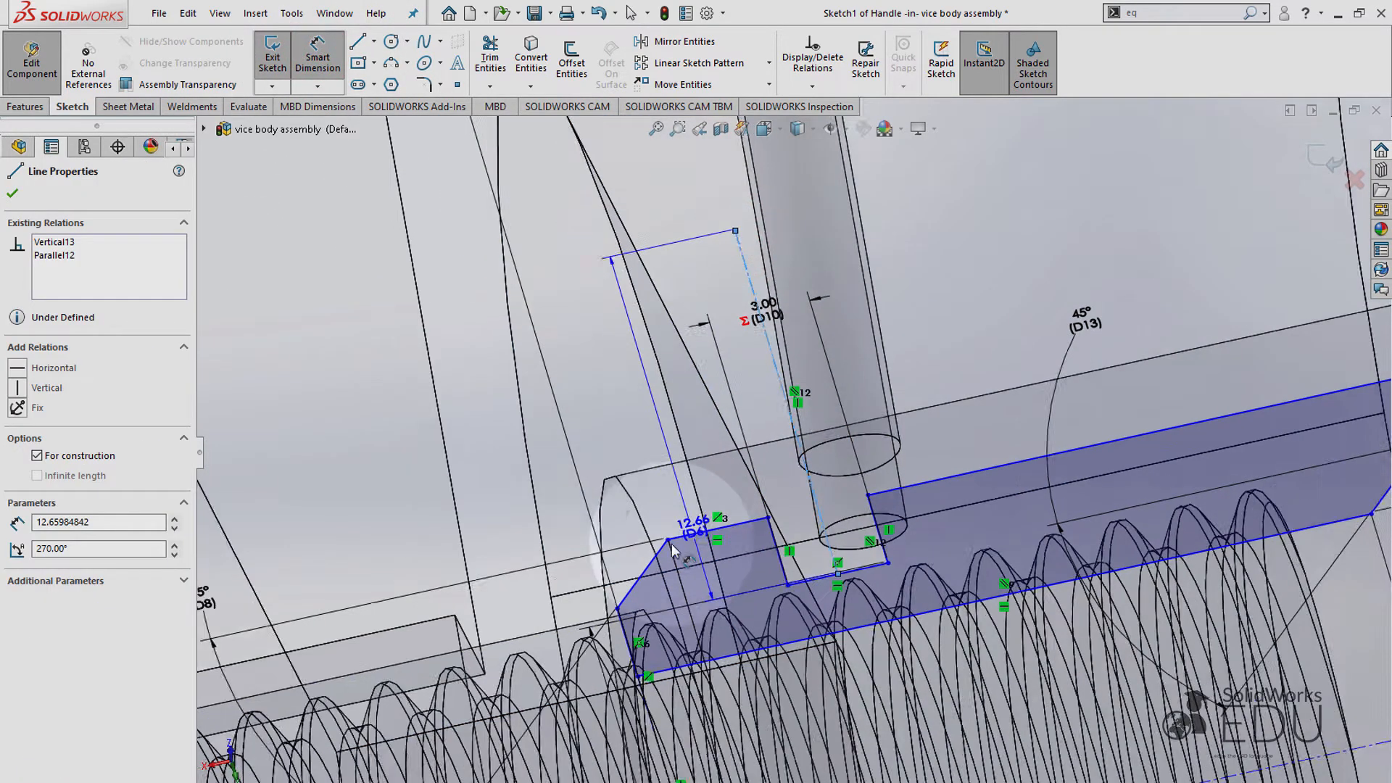
pyautogui.moveTo(672, 544); pyautogui.dragTo(757, 630, button='middle')
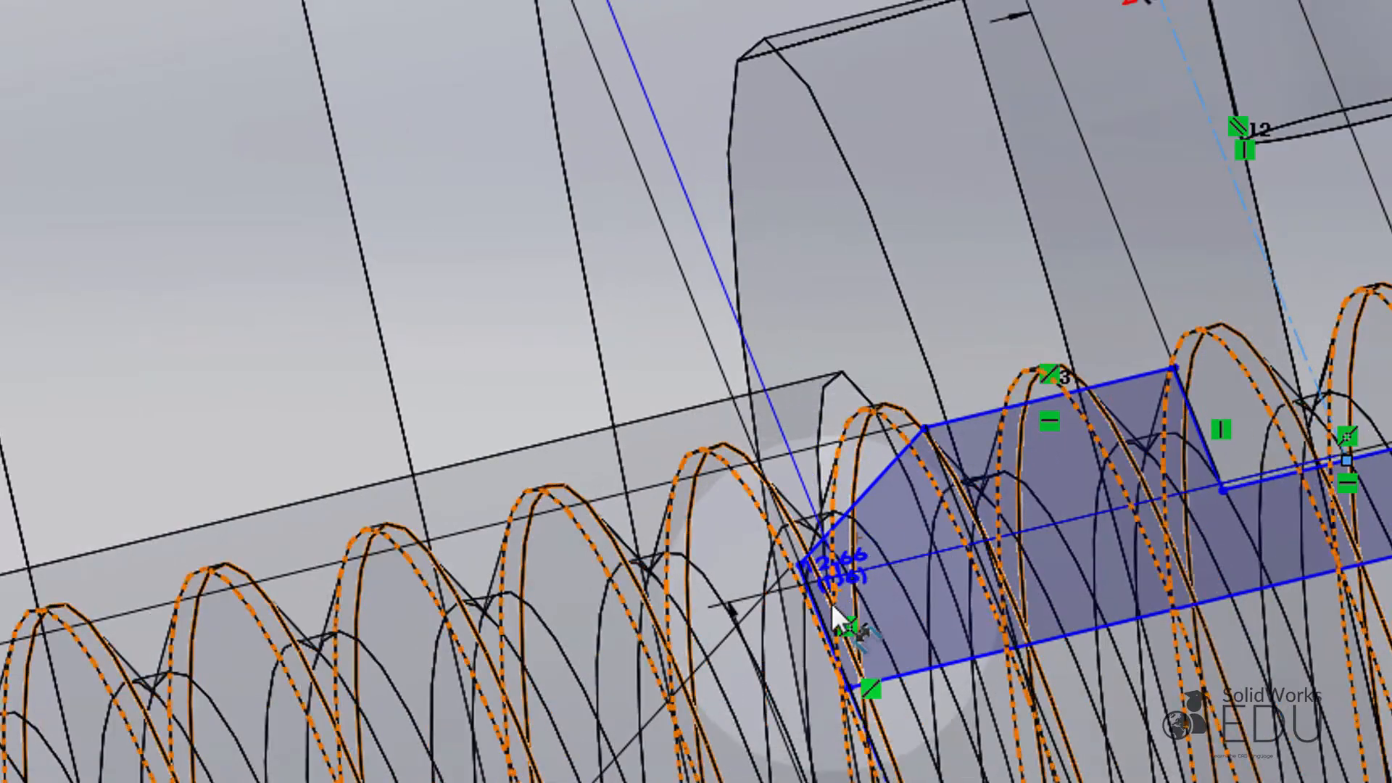
pyautogui.click(830, 606)
pyautogui.click(689, 267)
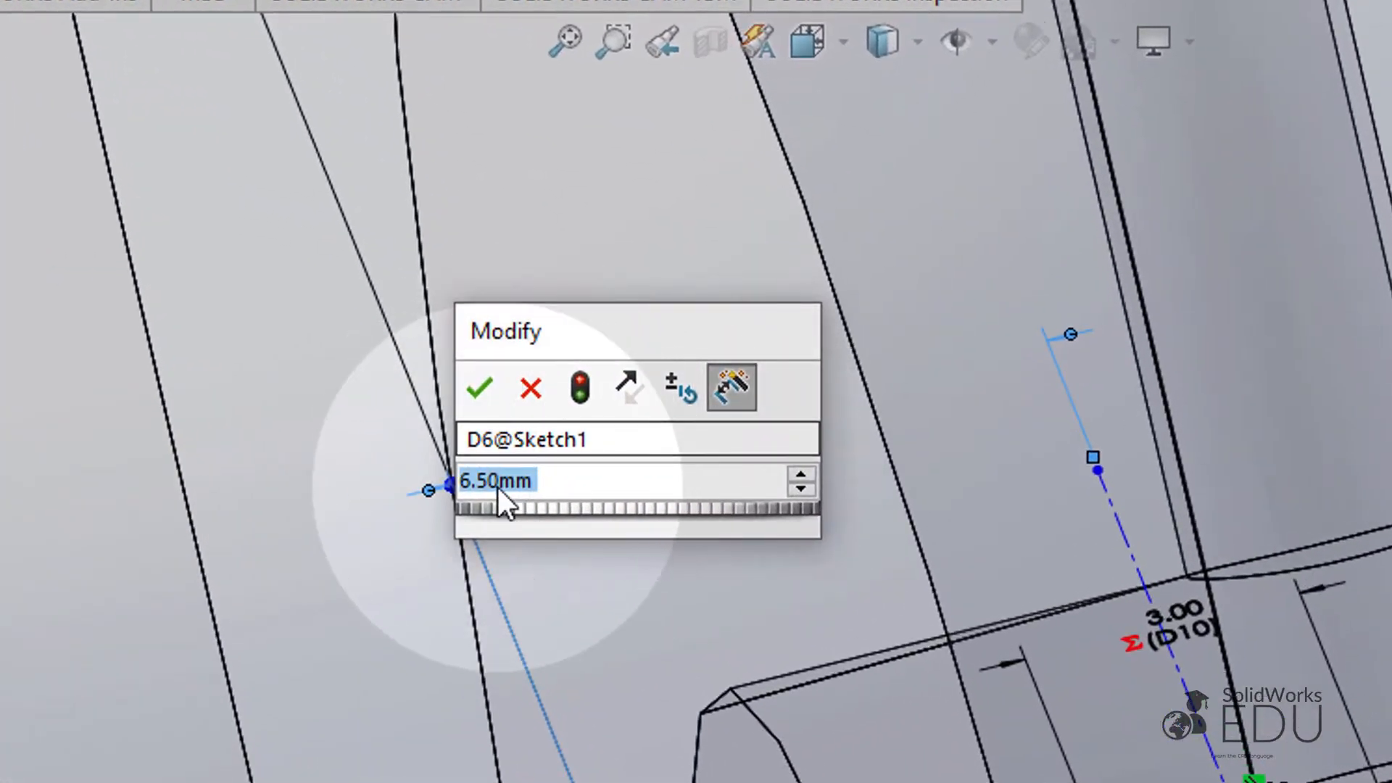
pyautogui.click(480, 390)
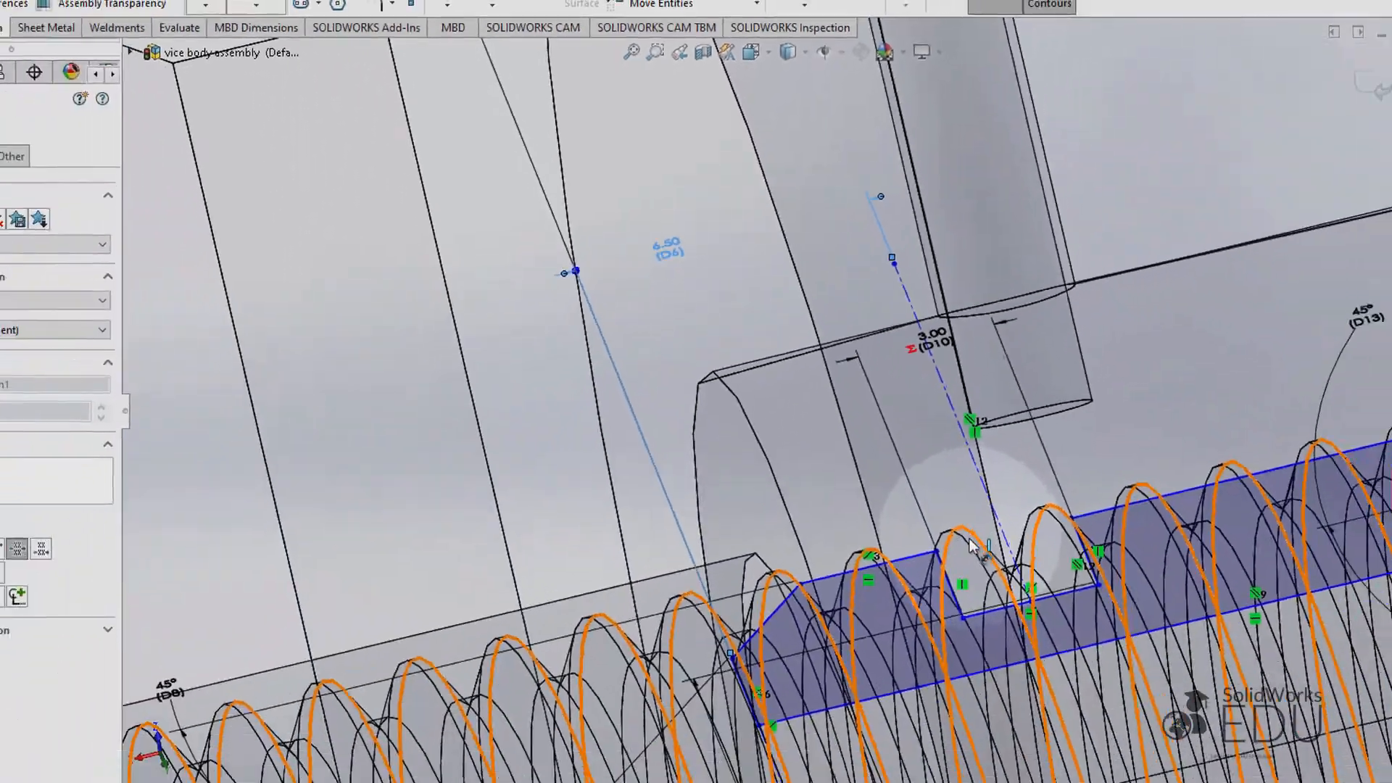
# Step: Move the 38 mm dimension above the handle profile and exit the sketch, continuing past the Revolve1 rebuild error
pyautogui.moveTo(725, 399)
pyautogui.mouseDown(button='middle')
pyautogui.moveTo(1112, 528)
pyautogui.moveTo(1109, 549)
pyautogui.mouseUp(button='middle')
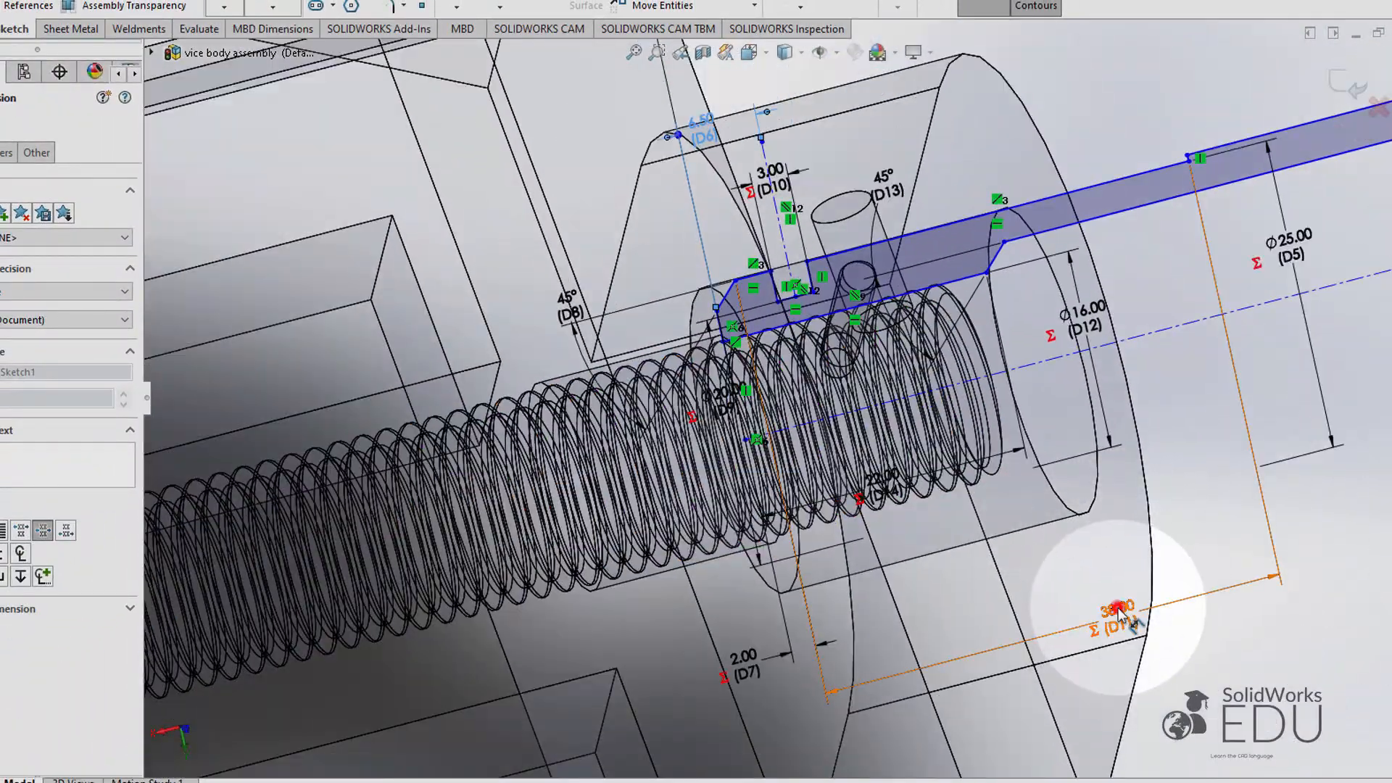
pyautogui.moveTo(1119, 612); pyautogui.dragTo(989, 194)
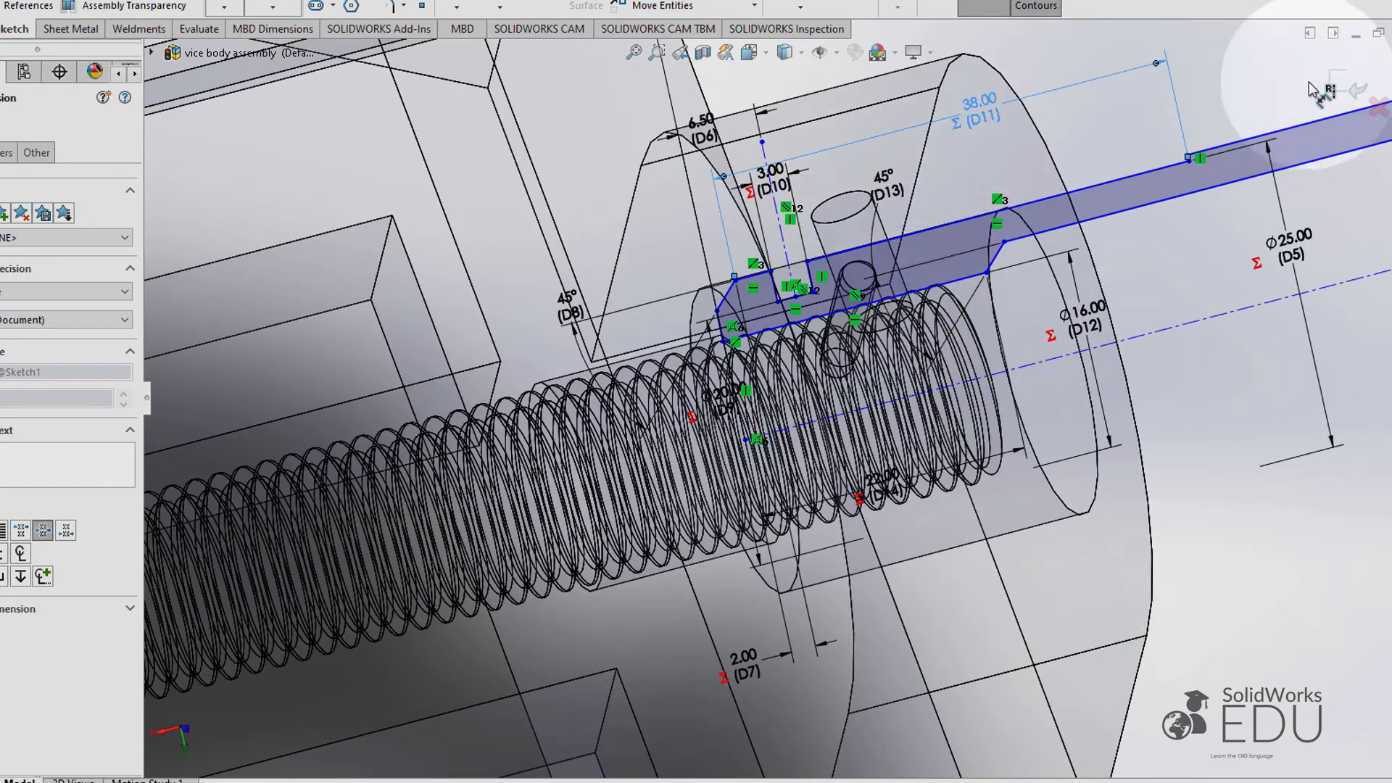
pyautogui.click(1333, 76)
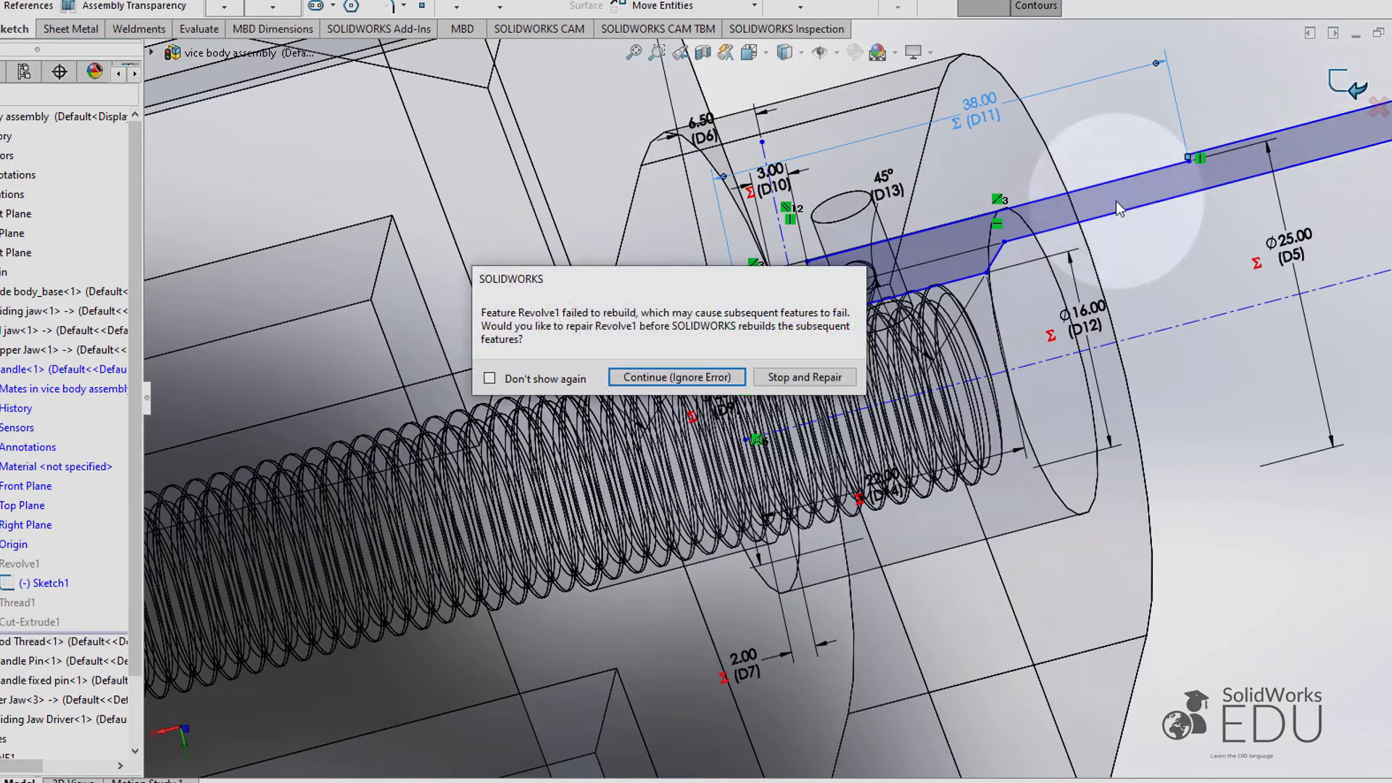
pyautogui.click(694, 379)
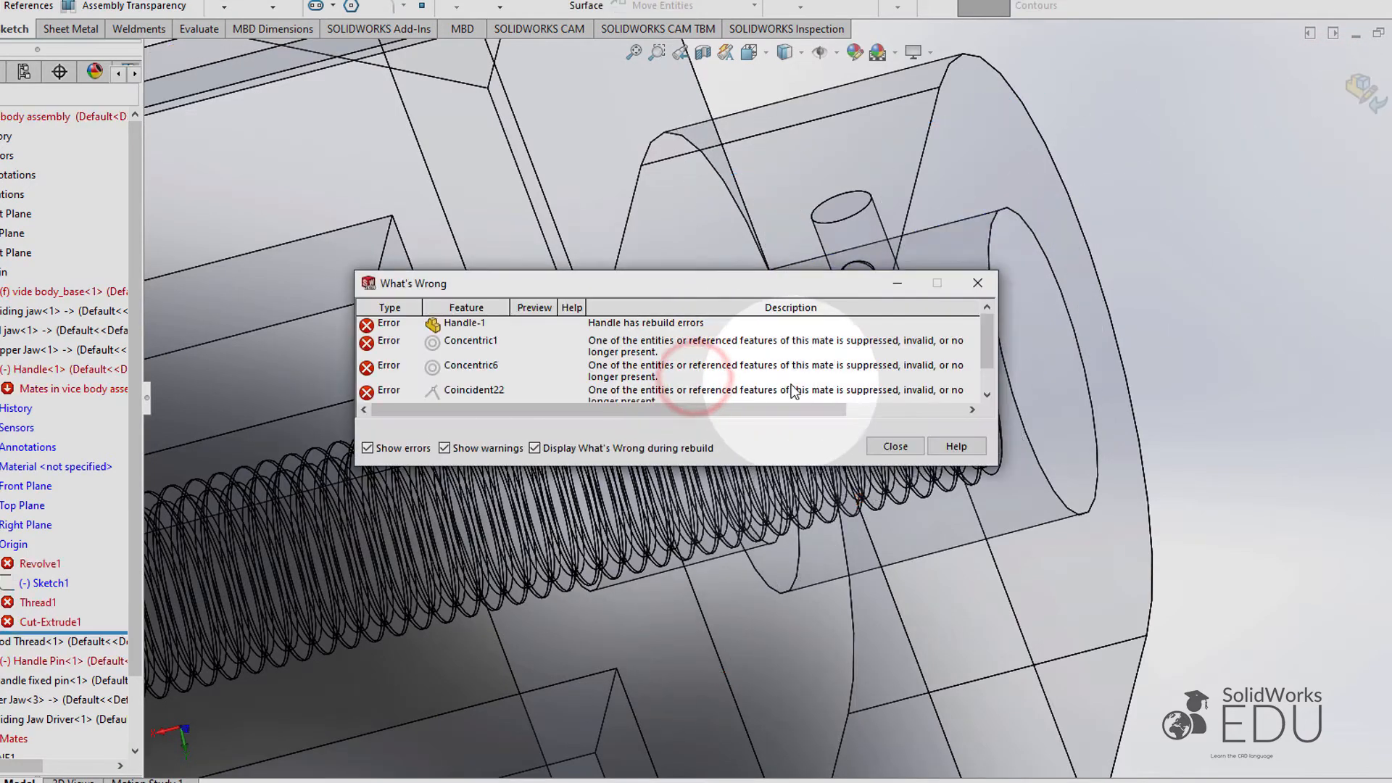
pyautogui.click(898, 443)
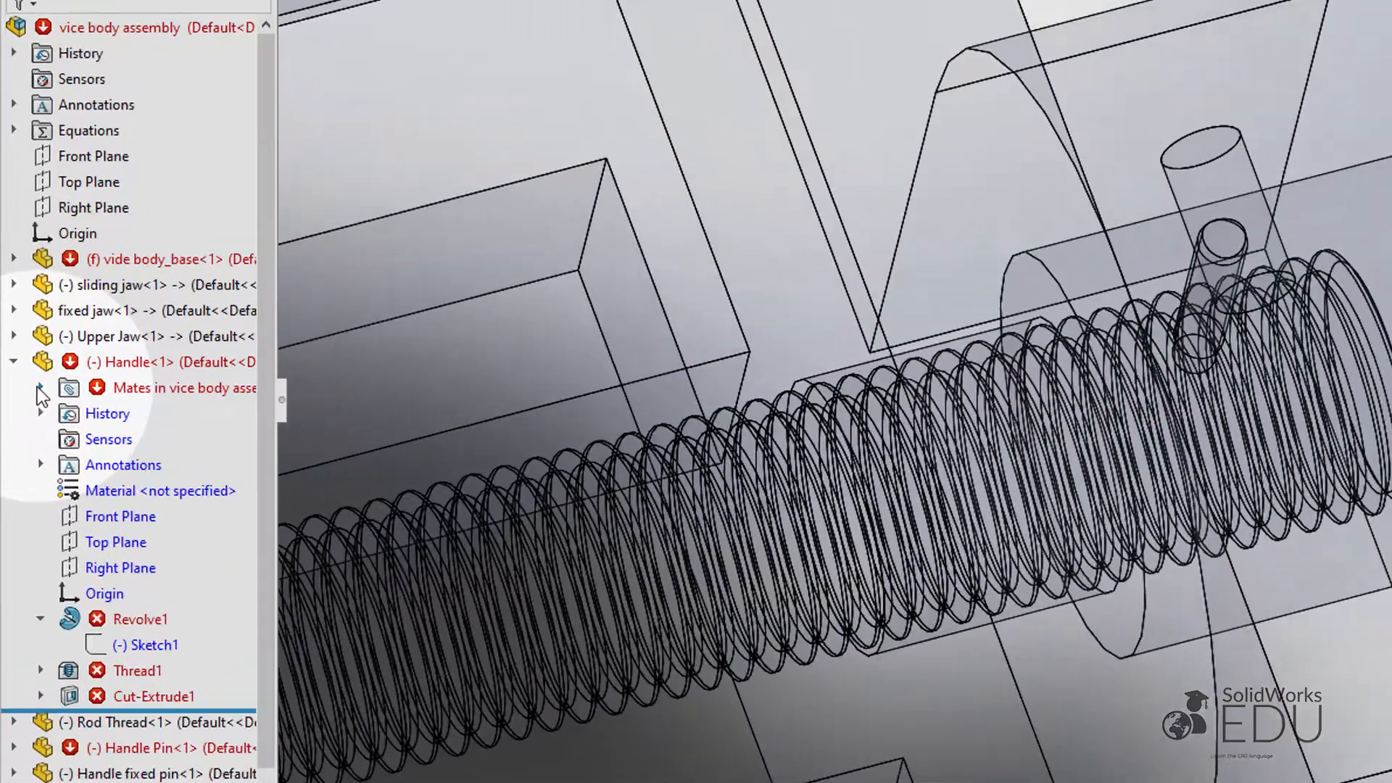
# Step: Delete the handle's broken mates Concentric1, Concentric6 and Coincident22, and dismiss the rebuild error report
pyautogui.click(40, 389)
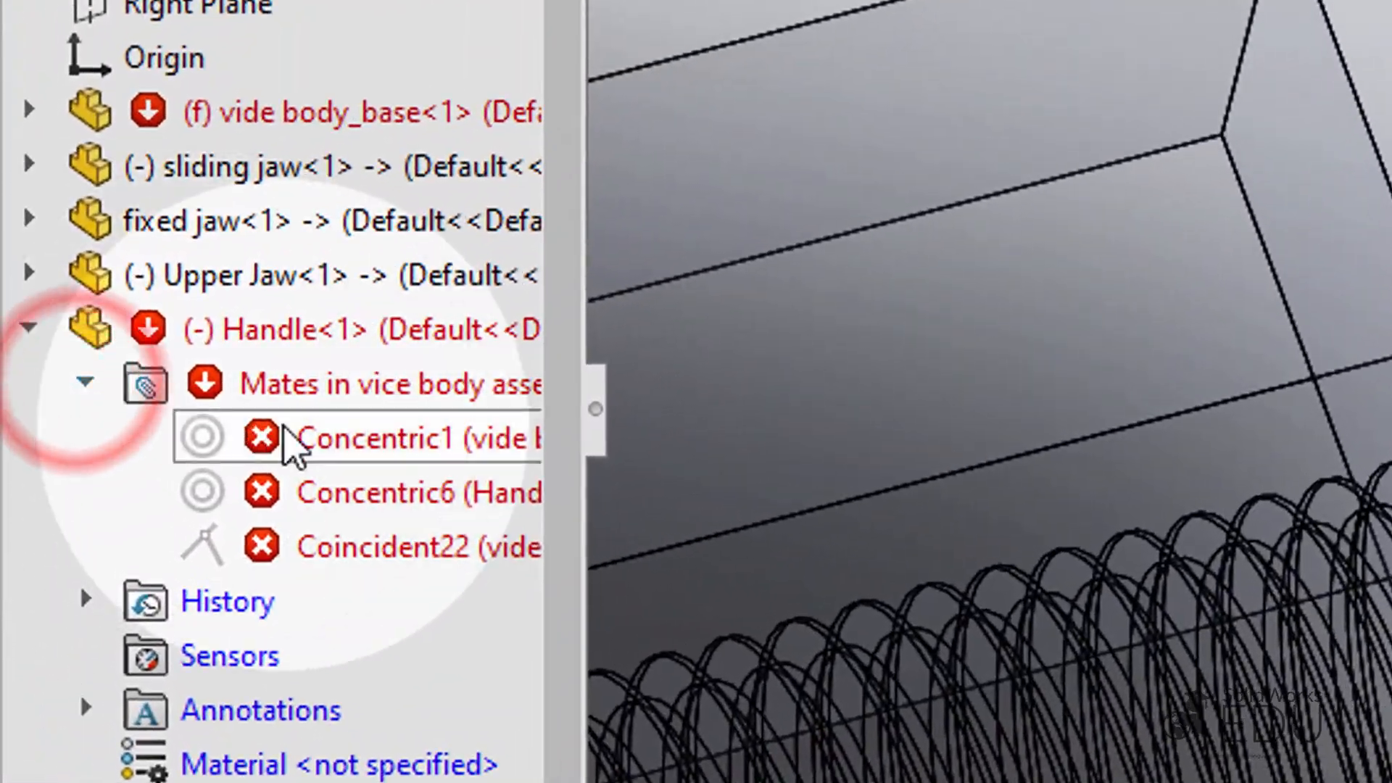
pyautogui.moveTo(139, 415)
pyautogui.keyDown('shift'); pyautogui.click(287, 436); pyautogui.keyUp('shift')
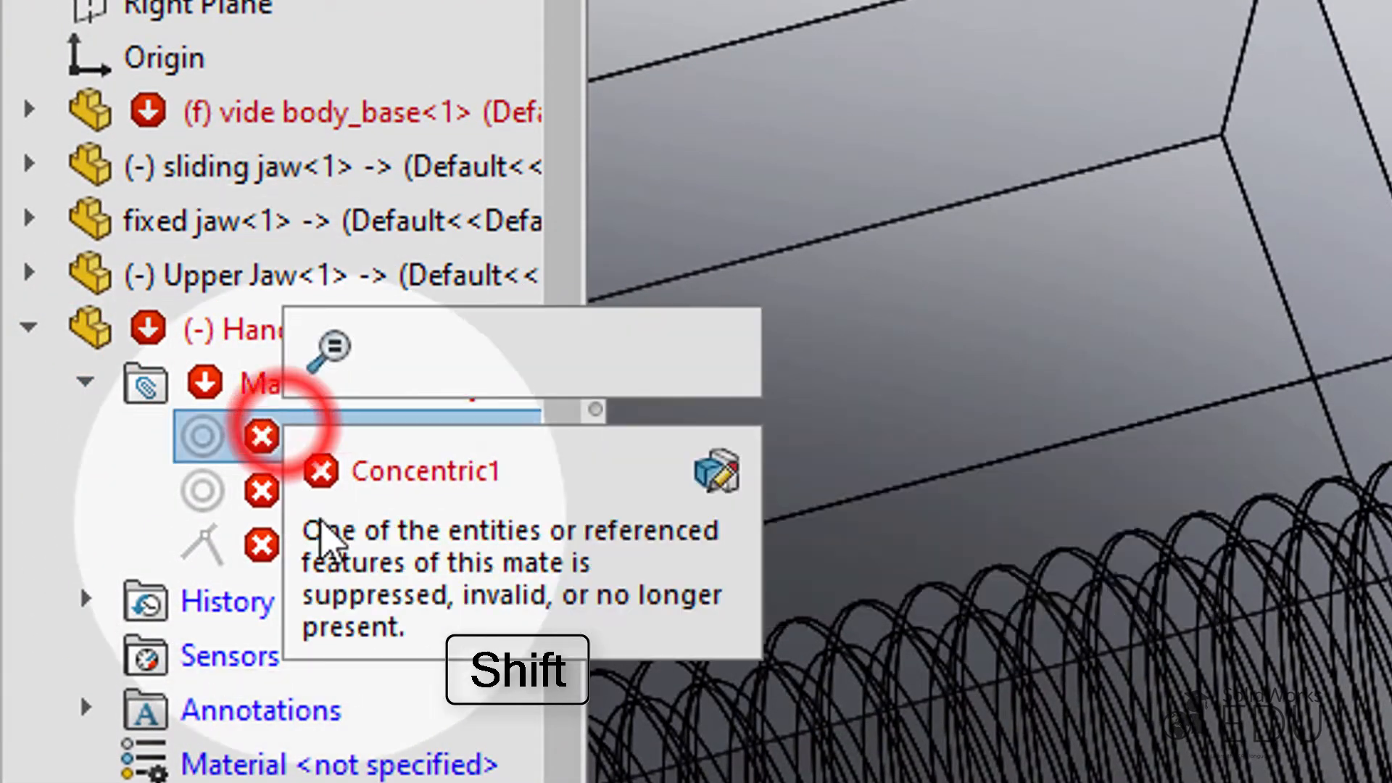
pyautogui.keyDown('shift'); pyautogui.click(280, 553); pyautogui.keyUp('shift')
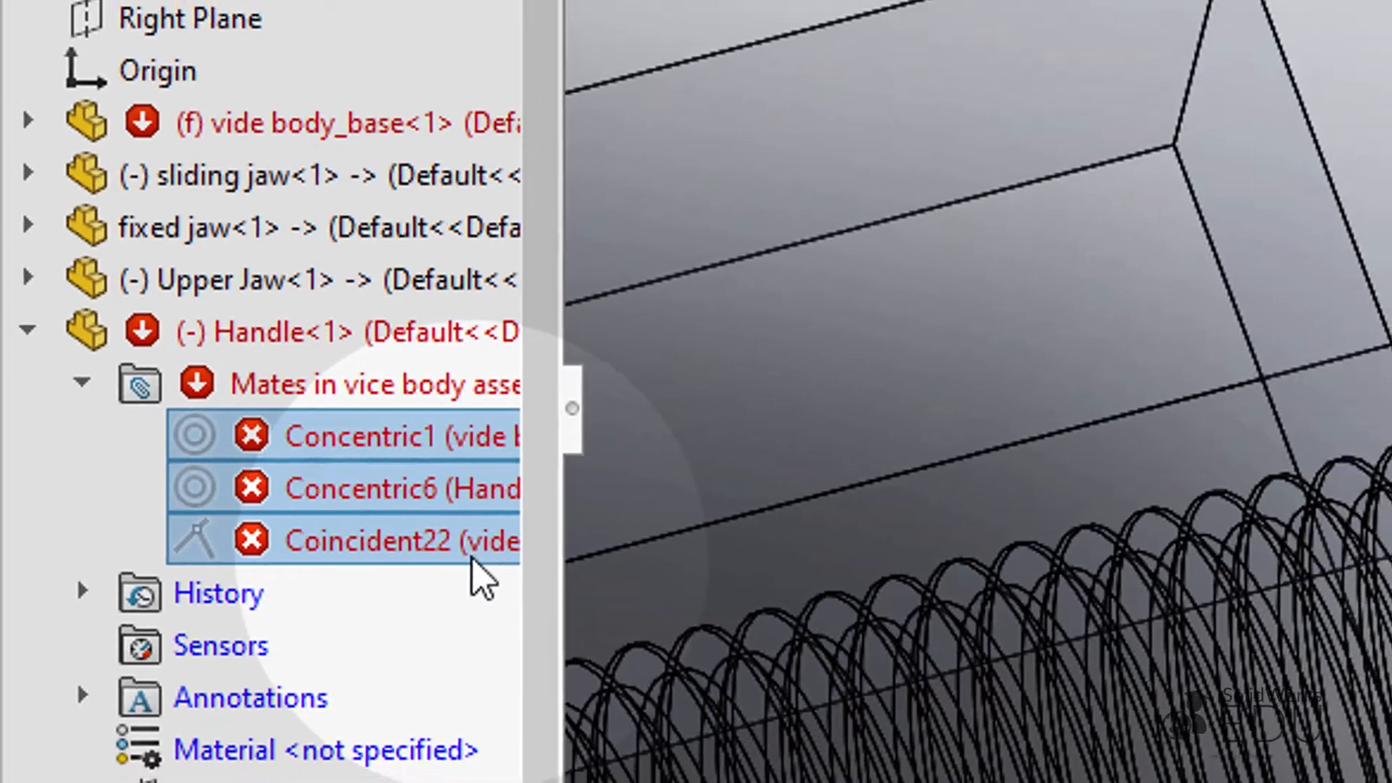
pyautogui.press('Delete')
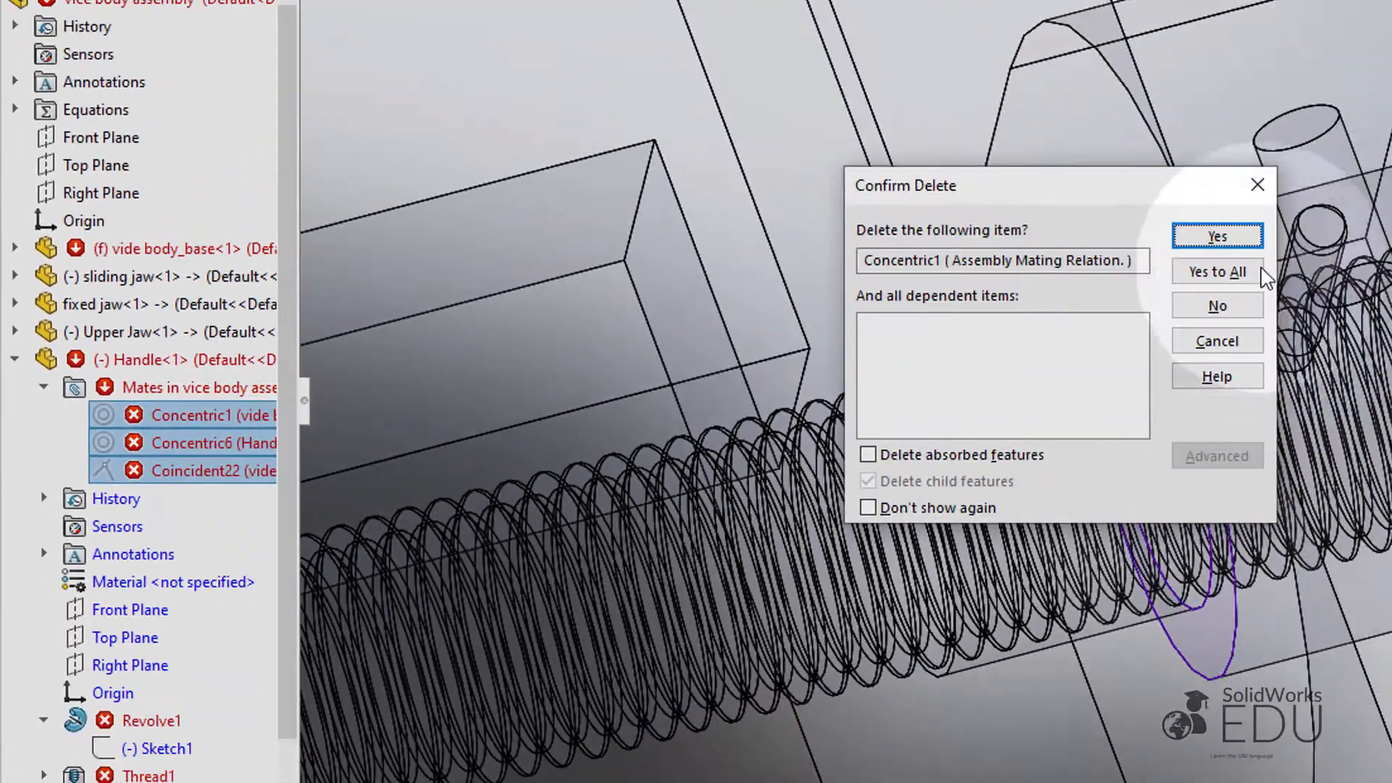
pyautogui.click(1218, 236)
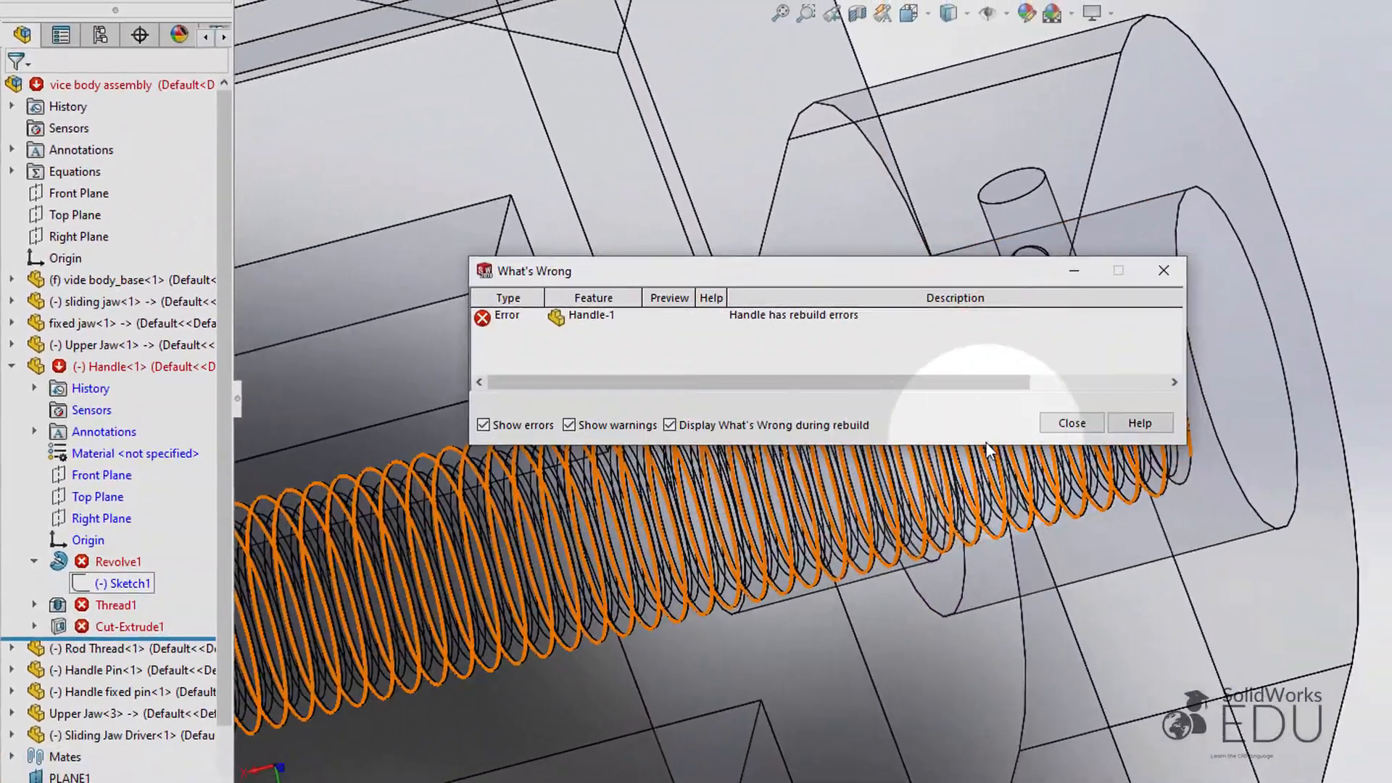
pyautogui.click(1062, 427)
# Step: Open the handle's Revolve1 feature definition for editing, accepting the warning about the unmated part
pyautogui.click(102, 559)
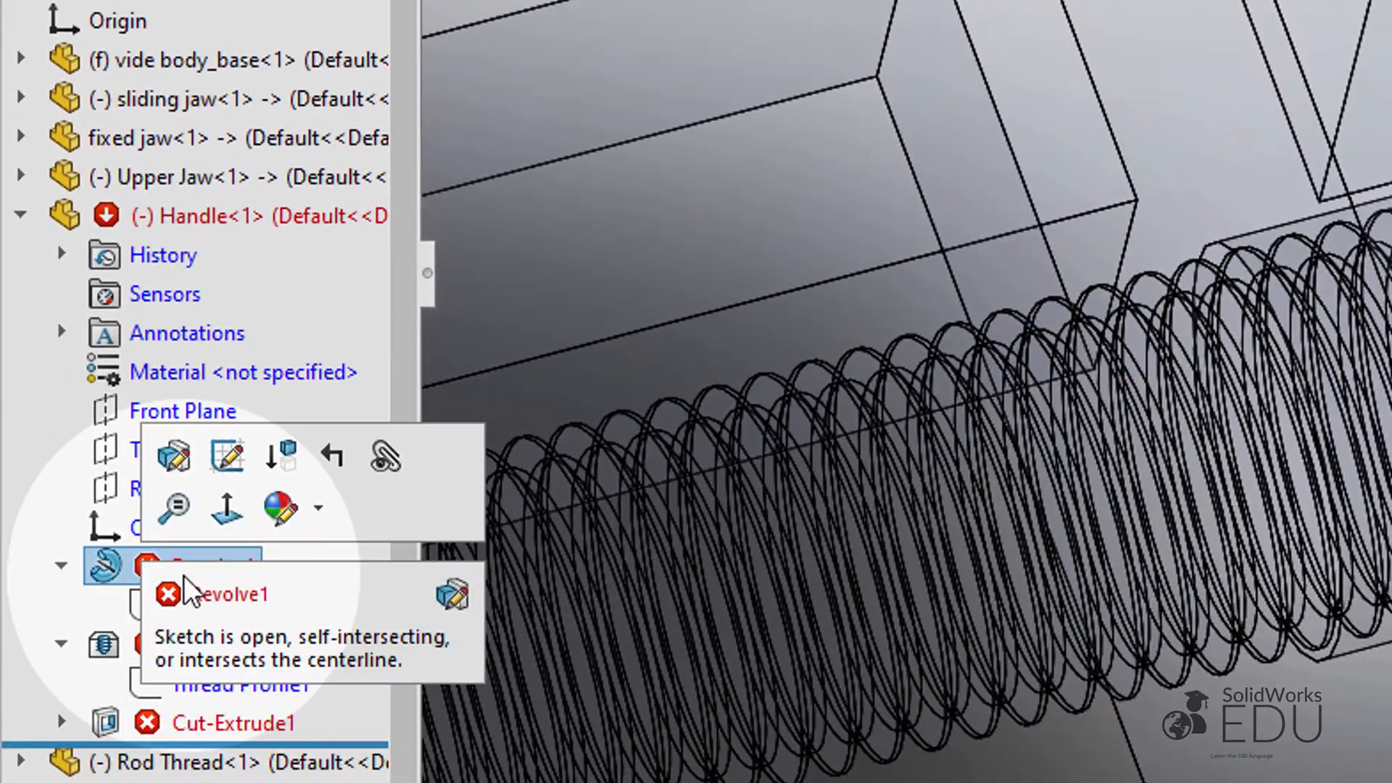
pyautogui.rightClick(110, 566)
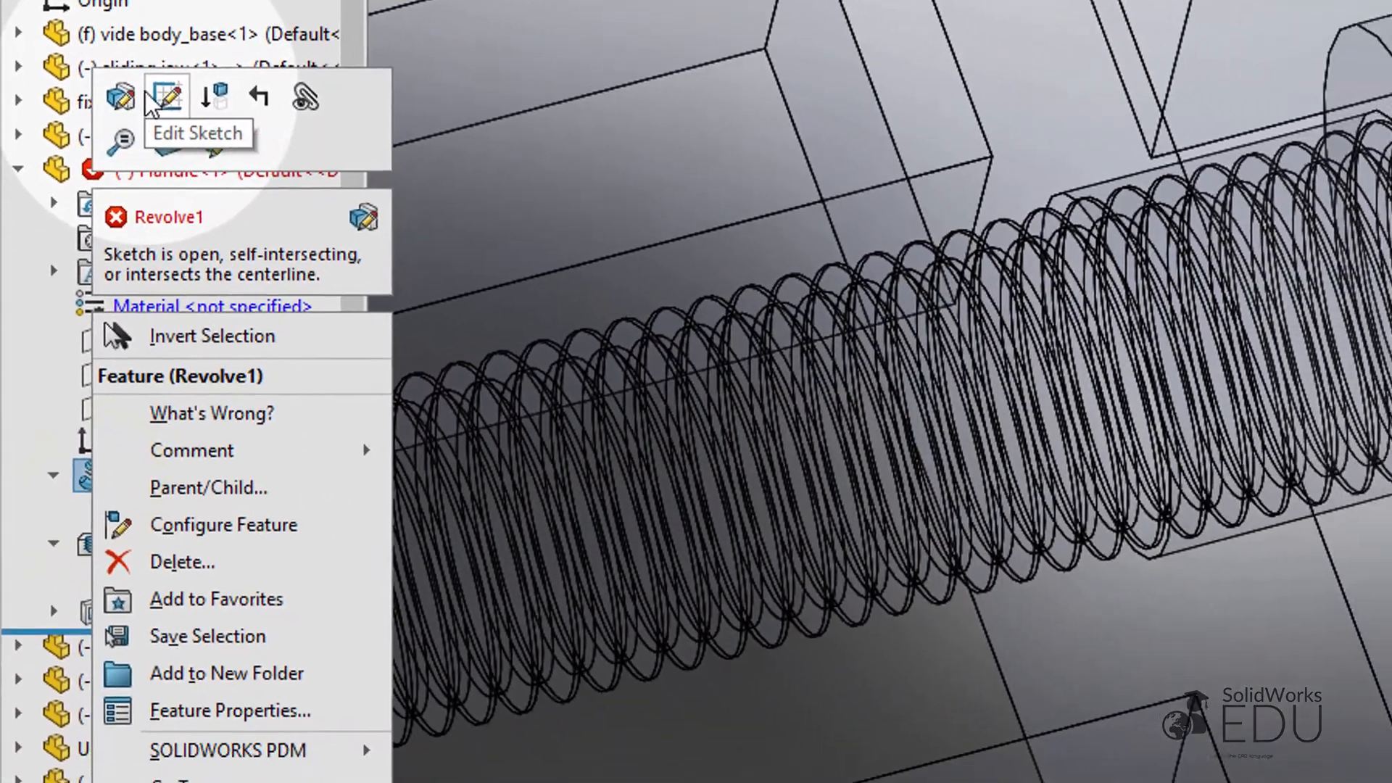
pyautogui.click(149, 98)
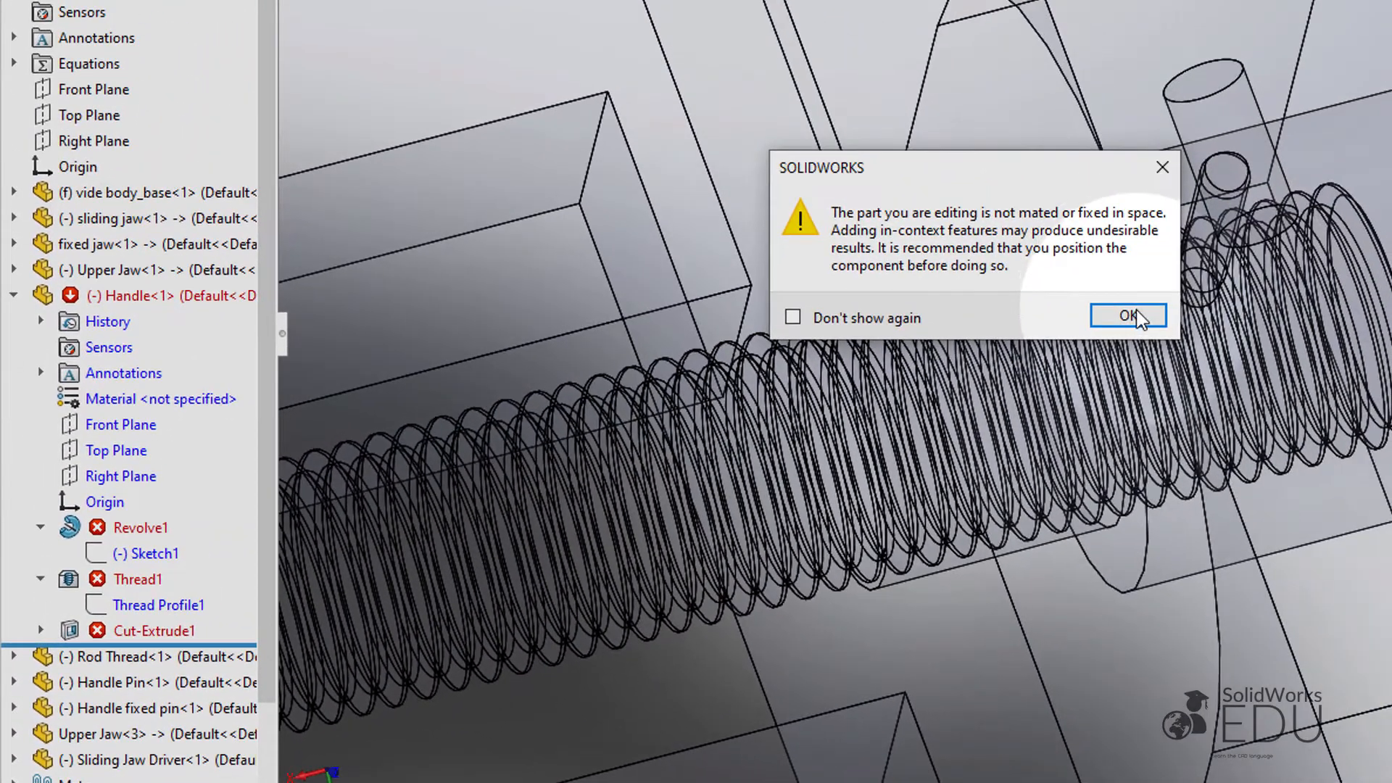
pyautogui.click(1128, 316)
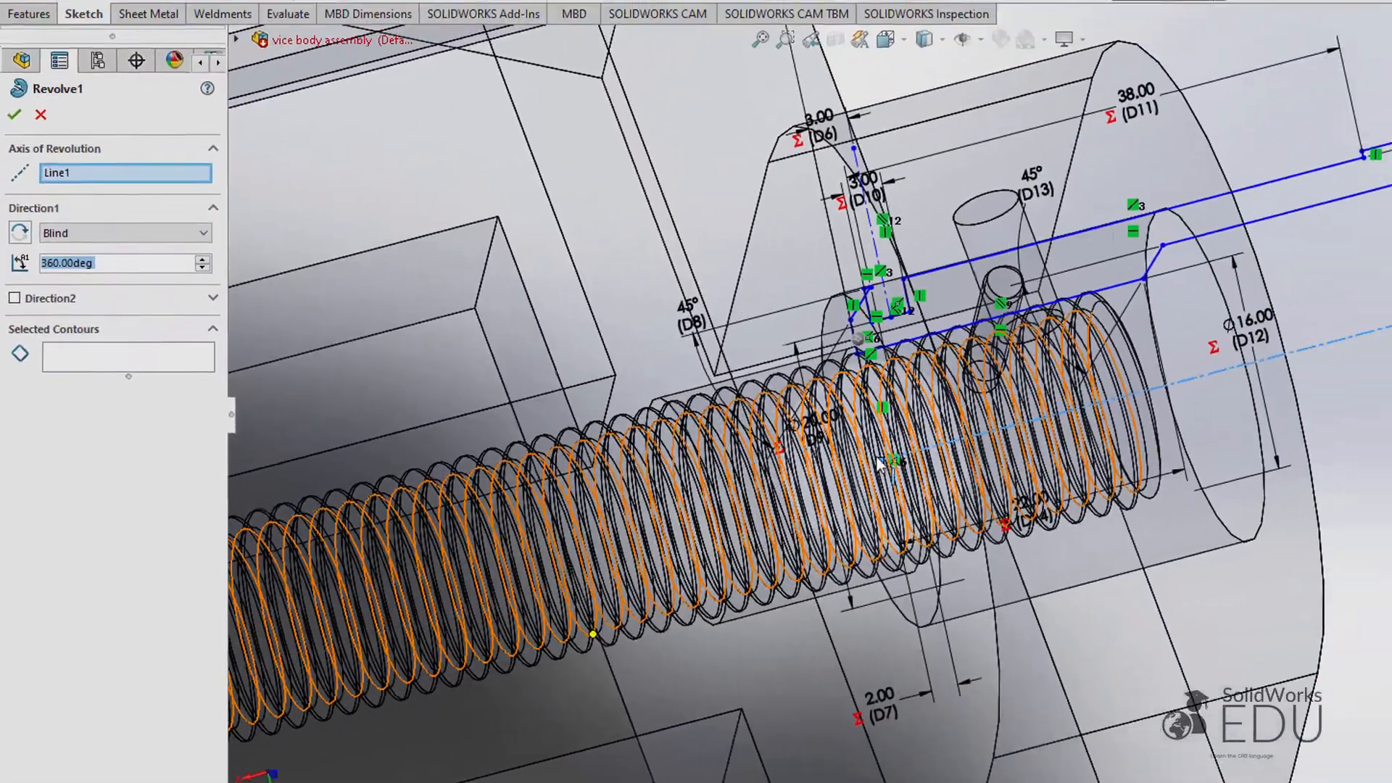
# Step: Select the handle's closed sketch profile as the contour of the 360° Revolve1 about Line1 and accept the feature
pyautogui.scroll(6, 879, 461)
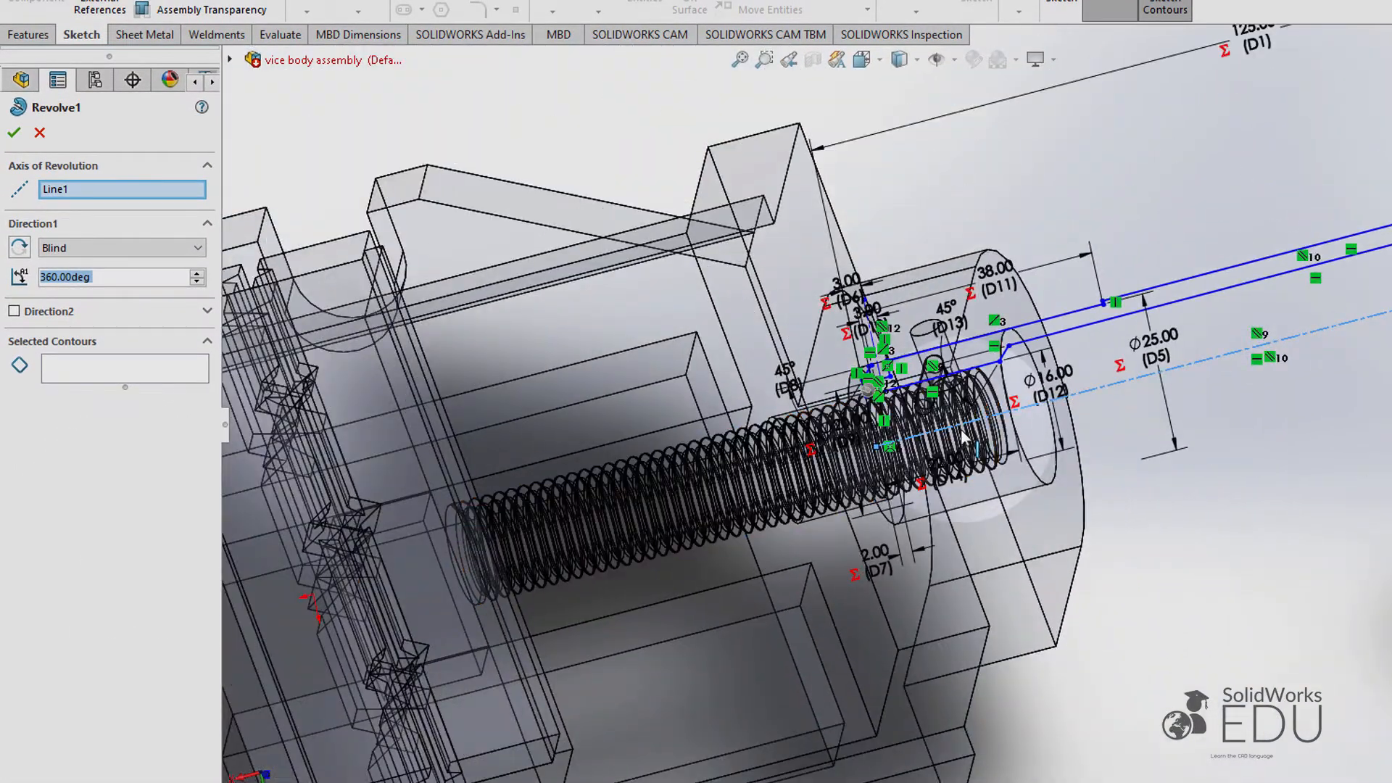
pyautogui.scroll(-2, 1119, 351)
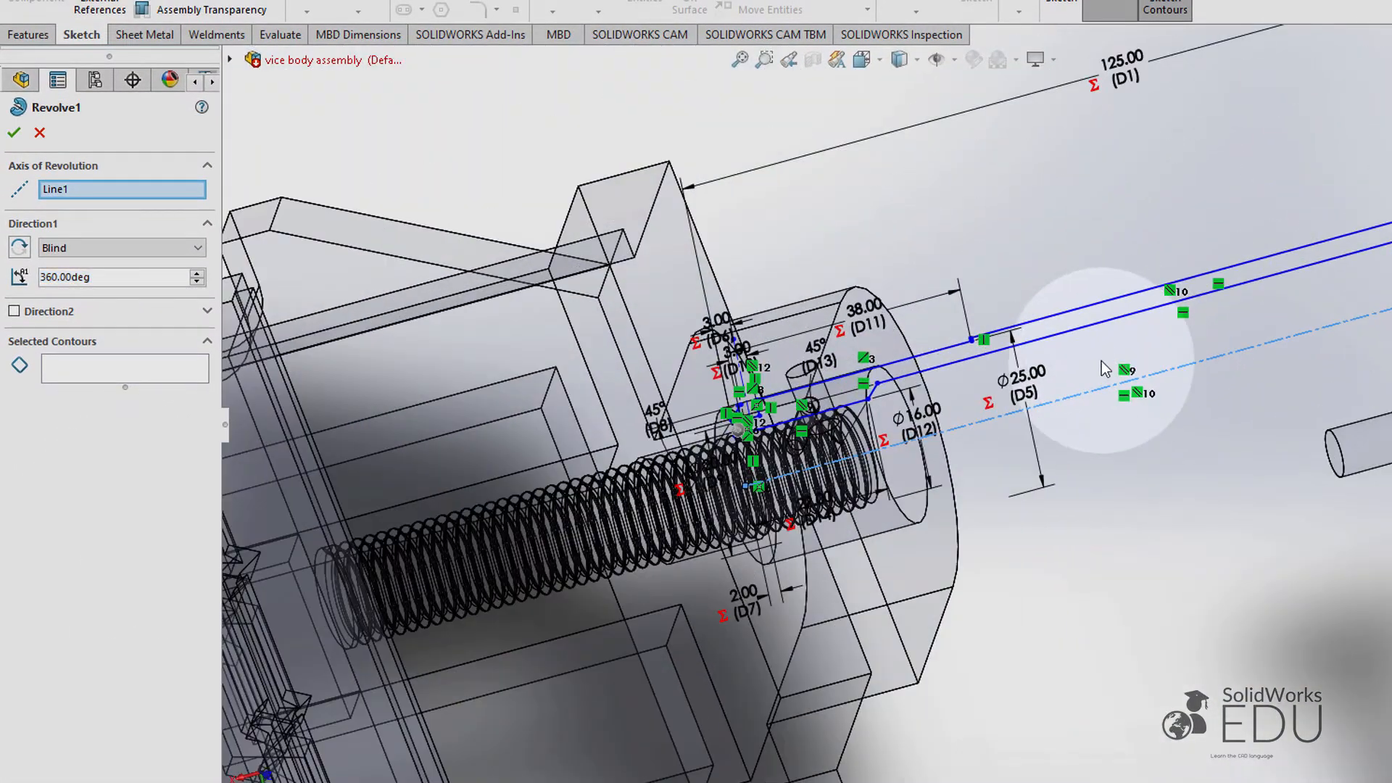
pyautogui.scroll(-2, 1119, 350)
pyautogui.click(80, 368)
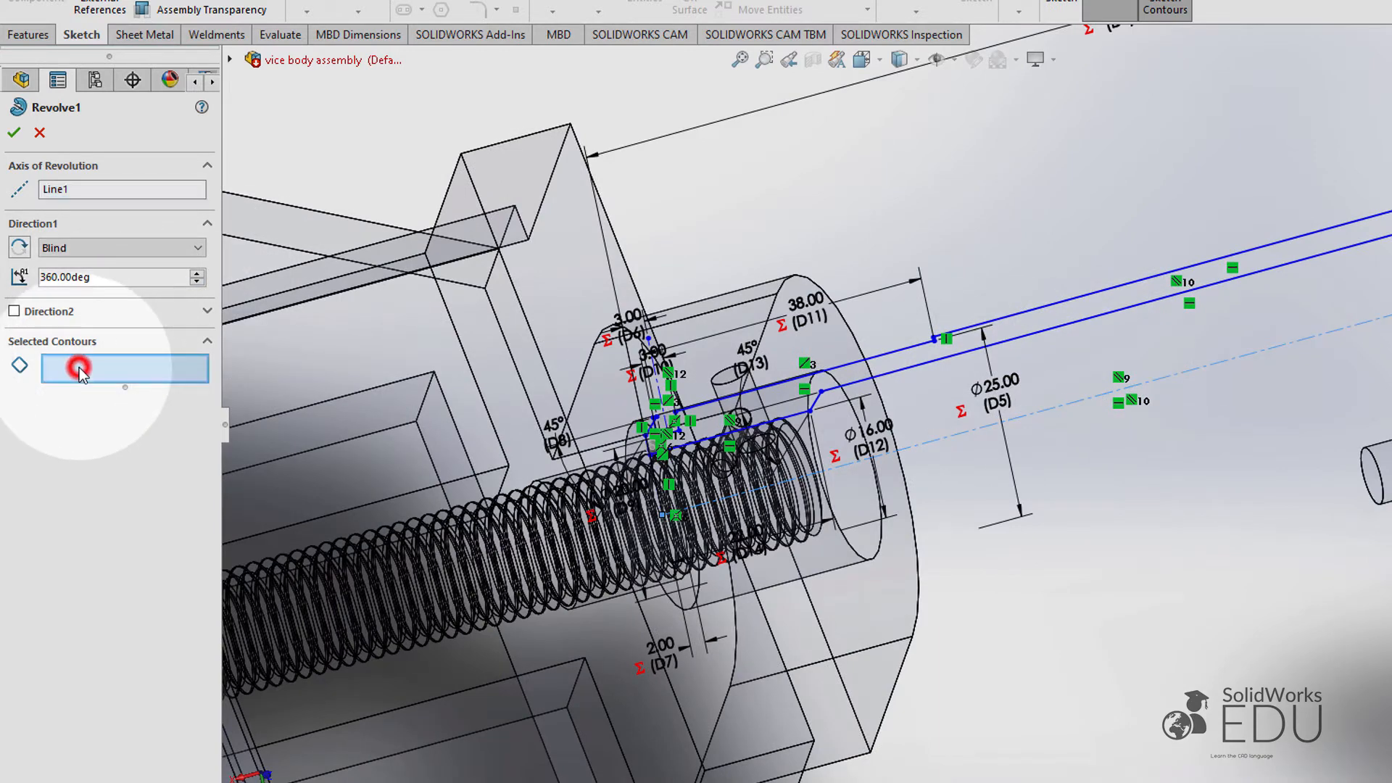
pyautogui.click(902, 363)
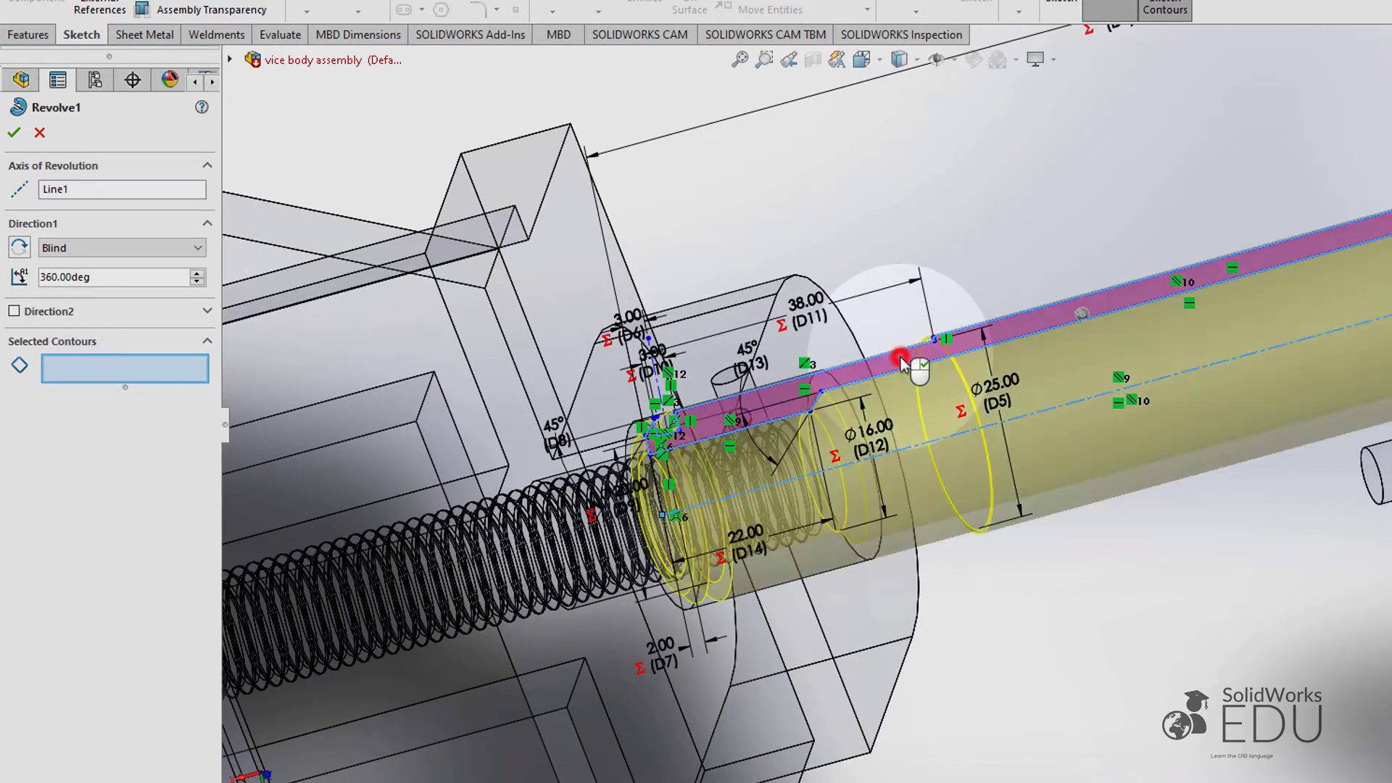
pyautogui.click(16, 133)
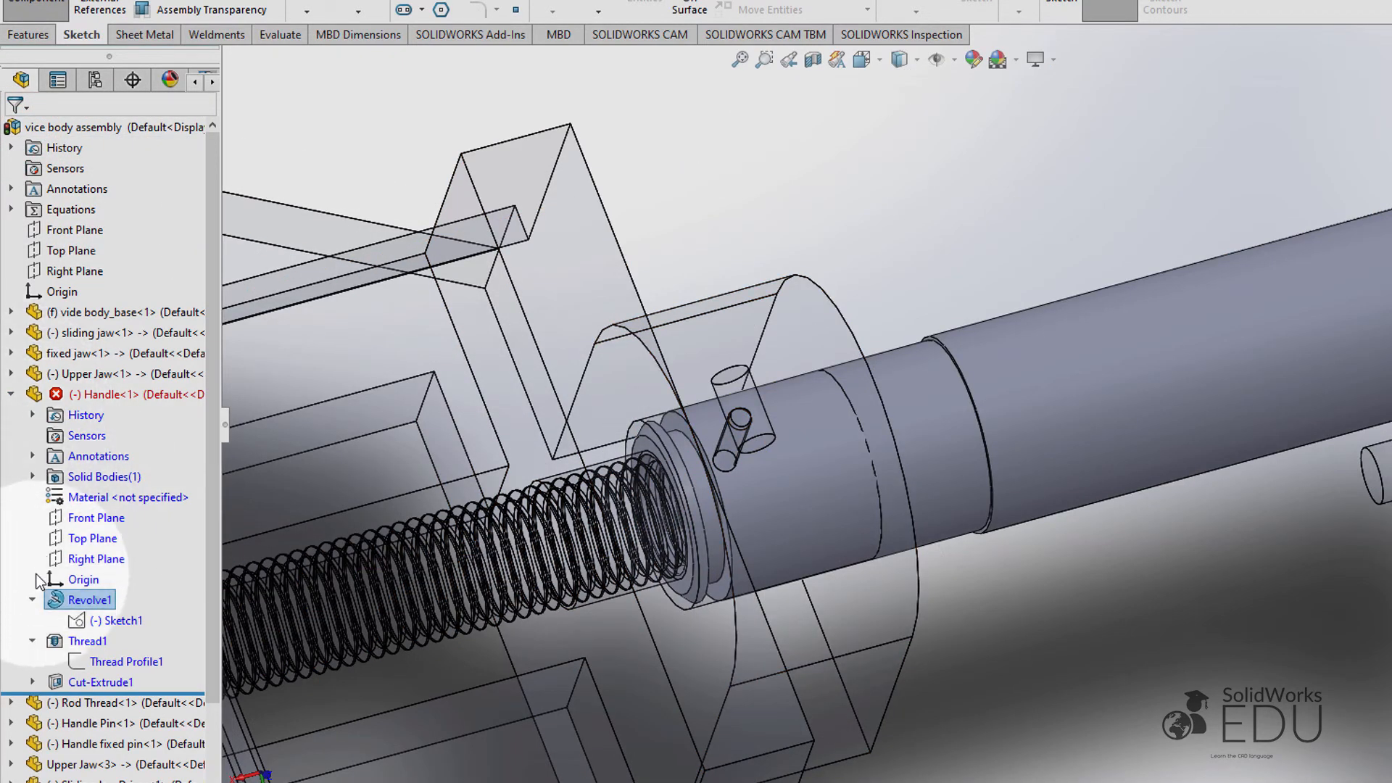
# Step: Collapse the handle's expanded features in the tree and finish editing the part to return to the vice assembly
pyautogui.click(33, 620)
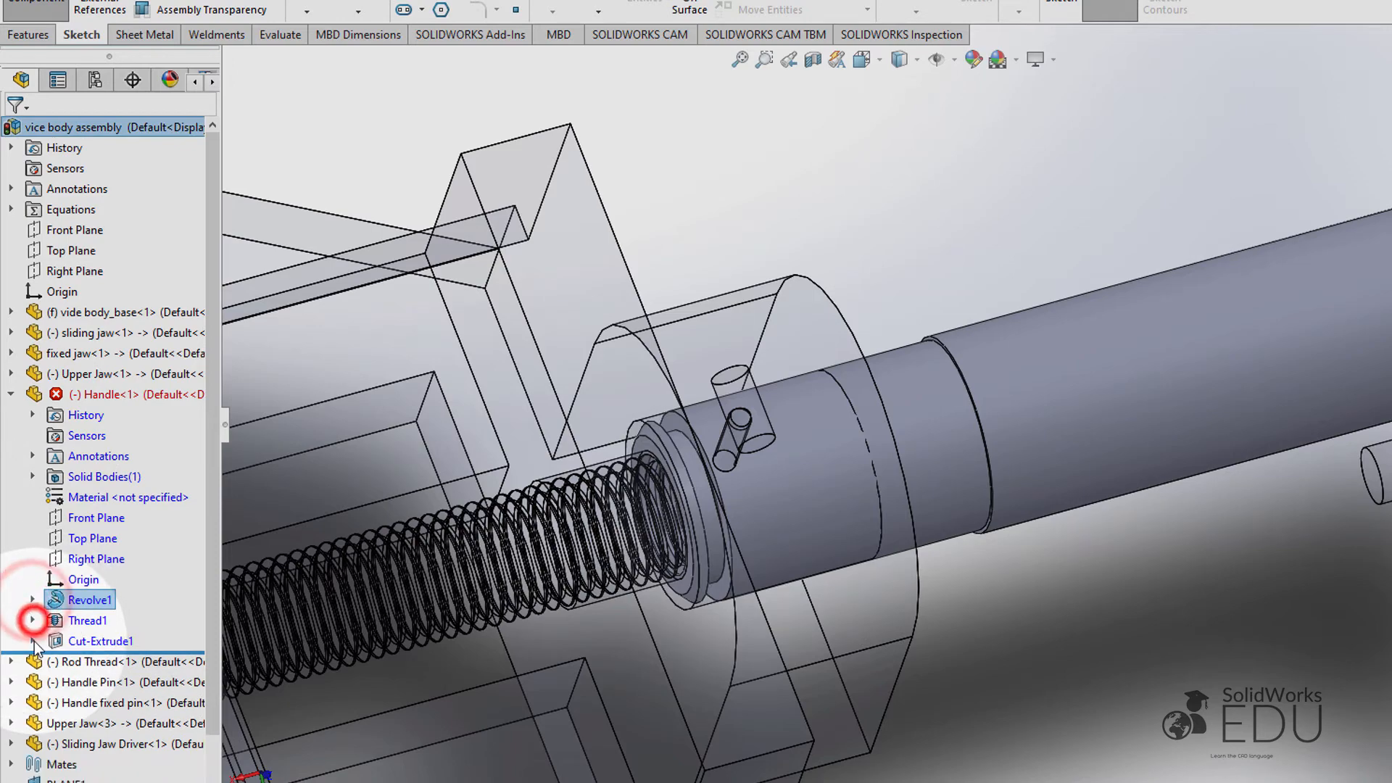
pyautogui.click(11, 394)
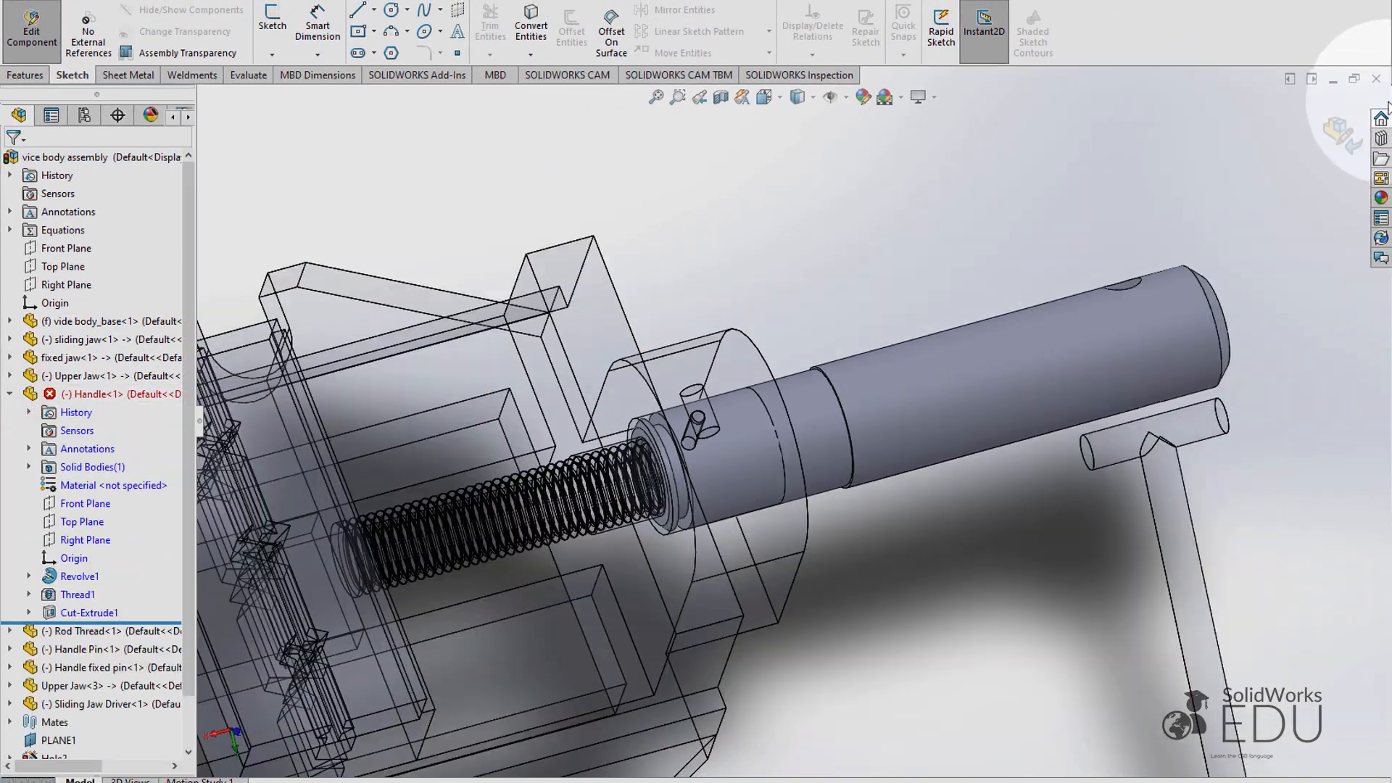
pyautogui.click(1346, 129)
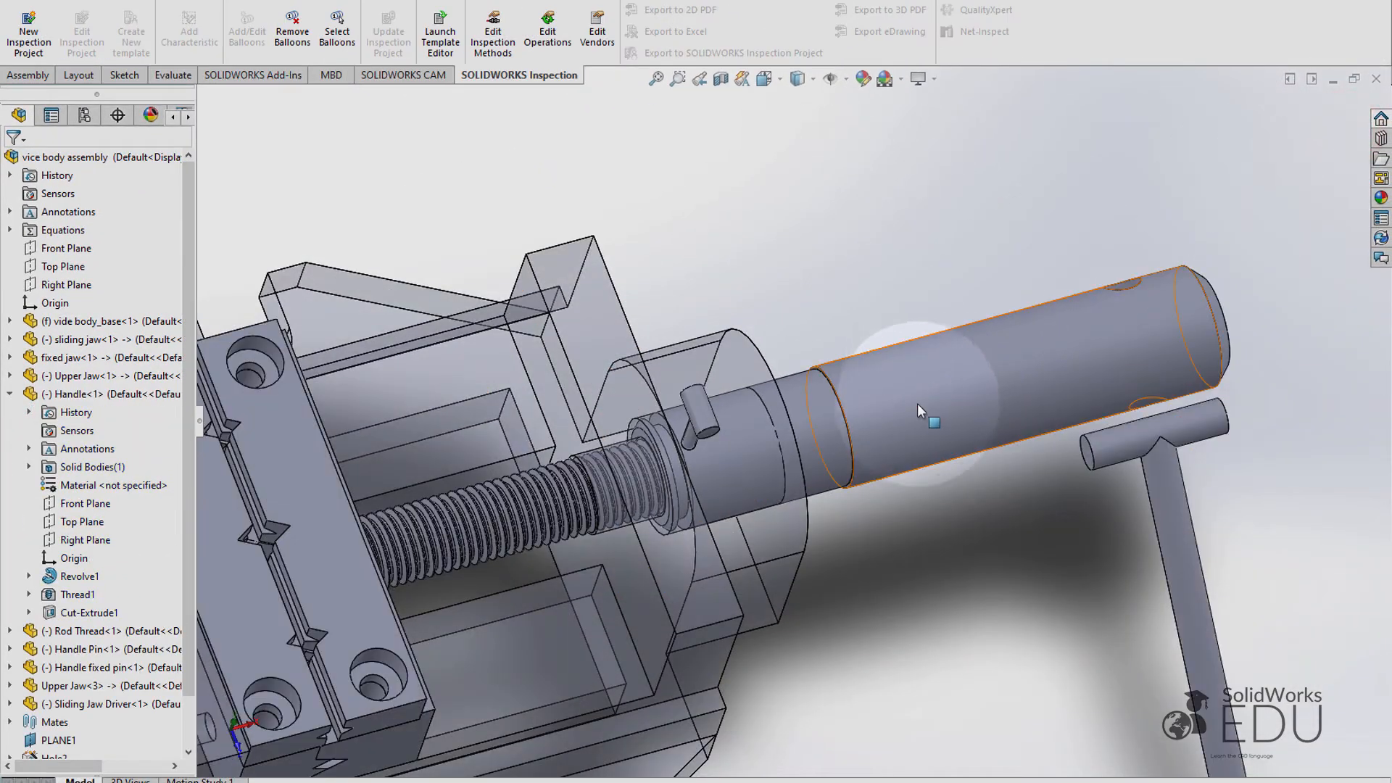
# Step: Pull the handle clear of the base and mate its groove face concentric with the circular hole edge in the vice base
pyautogui.click(916, 406)
pyautogui.scroll(-6, 898, 384)
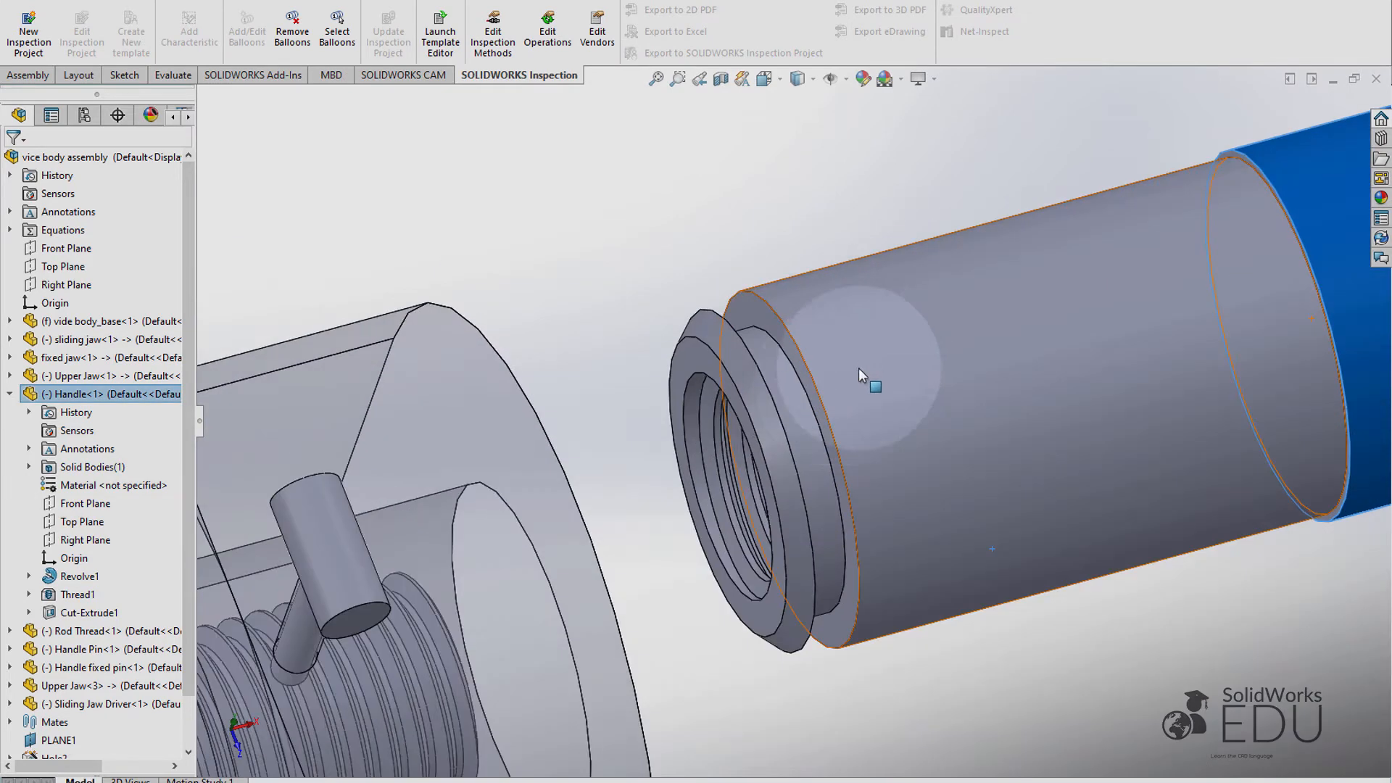
pyautogui.click(808, 410)
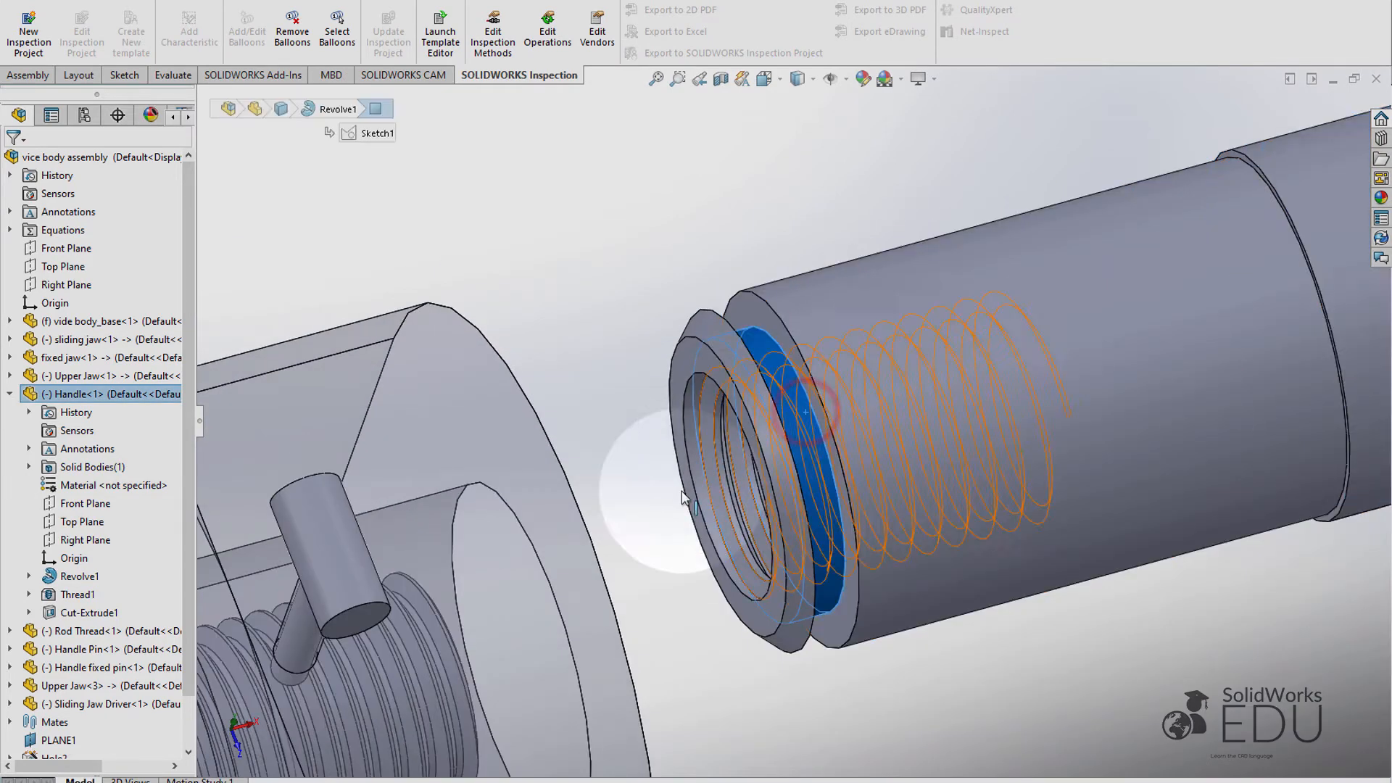
pyautogui.scroll(3, 655, 521)
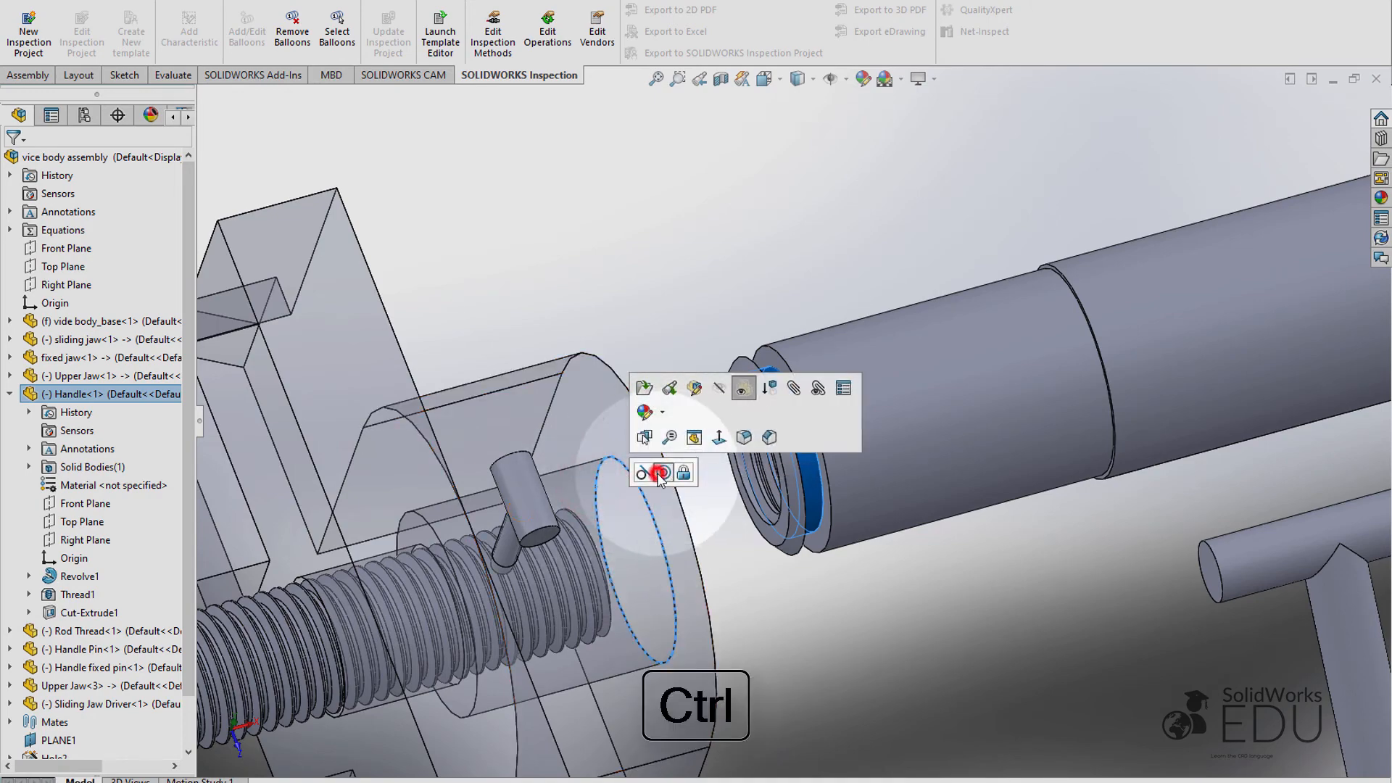
pyautogui.click(661, 473)
# Step: Slide the handle out and mate its threaded end face coincident with the inner annular face of the vice base's hole
pyautogui.click(621, 486)
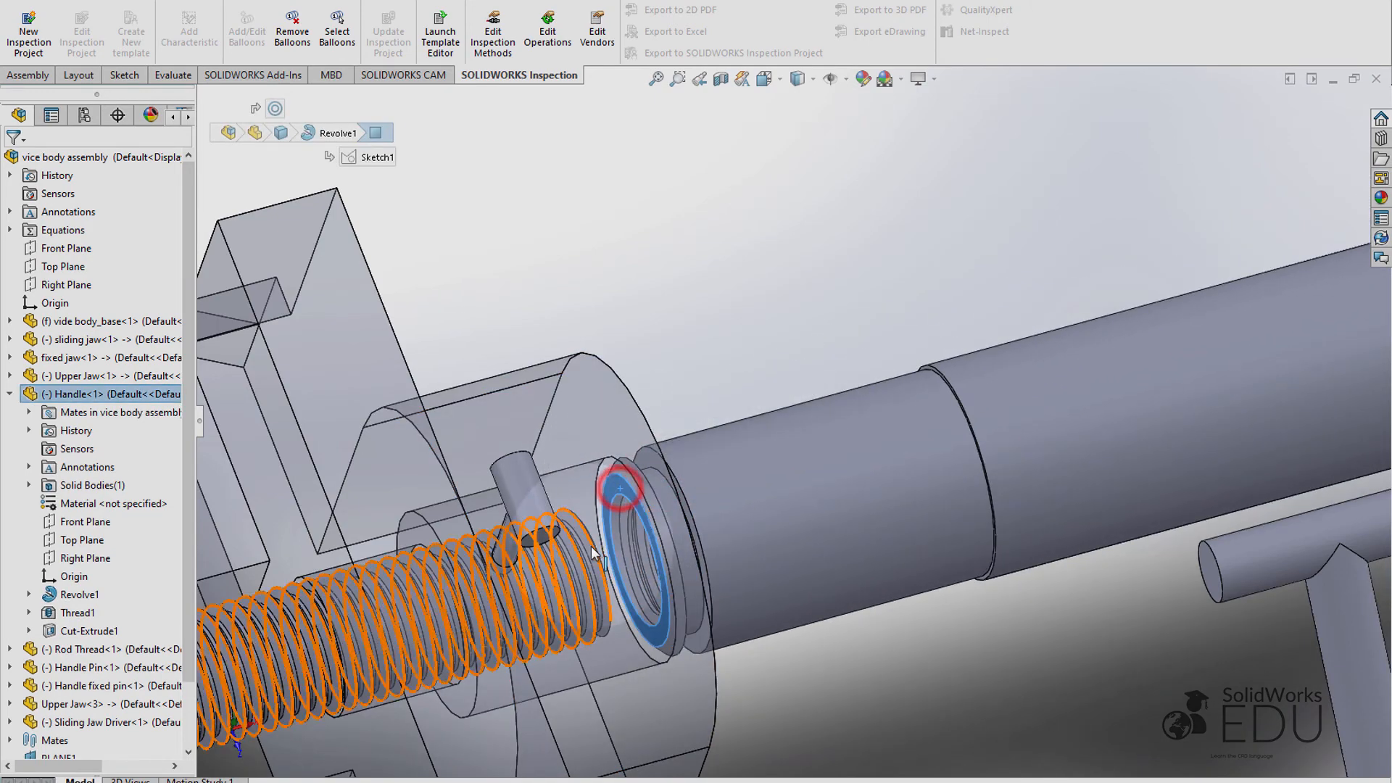
pyautogui.moveTo(592, 552); pyautogui.dragTo(481, 462, button='middle')
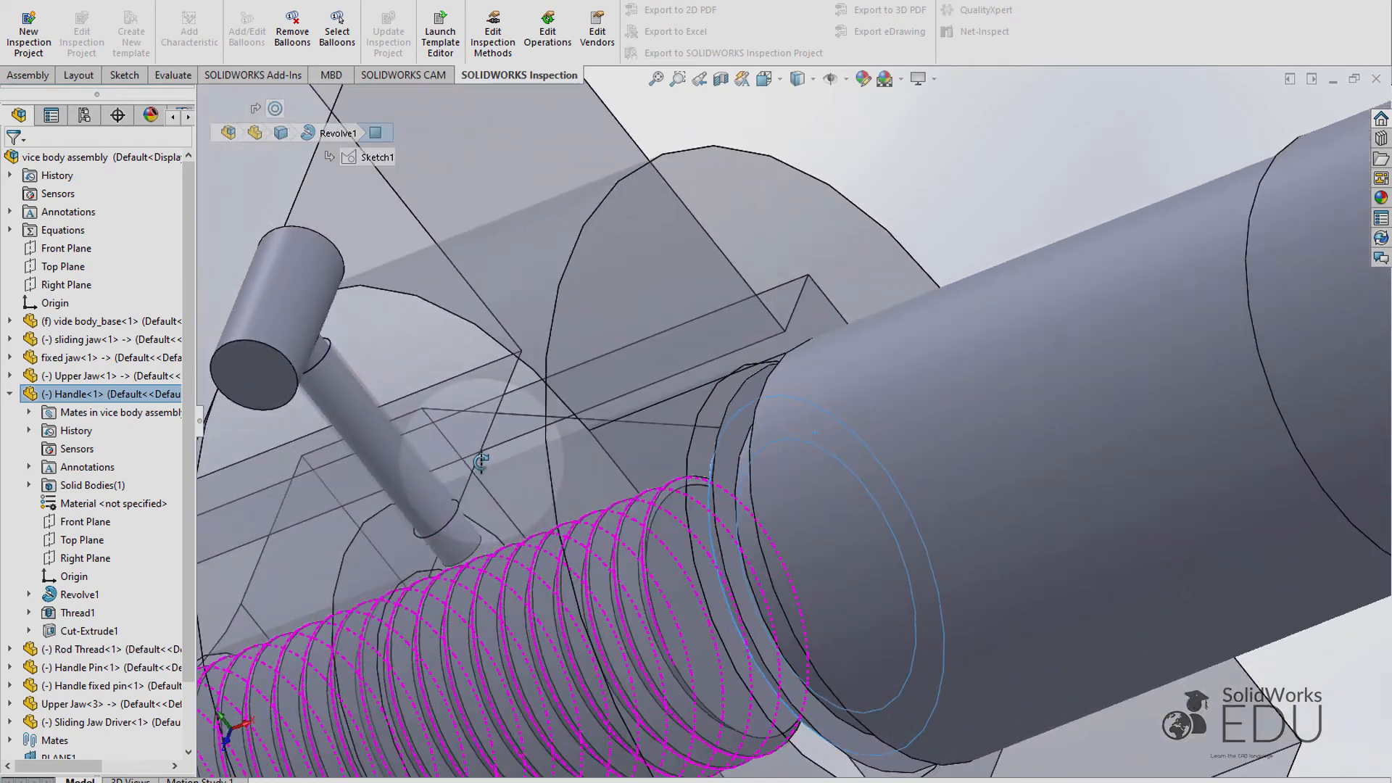
pyautogui.moveTo(868, 485); pyautogui.dragTo(1268, 333)
pyautogui.scroll(5, 1028, 507)
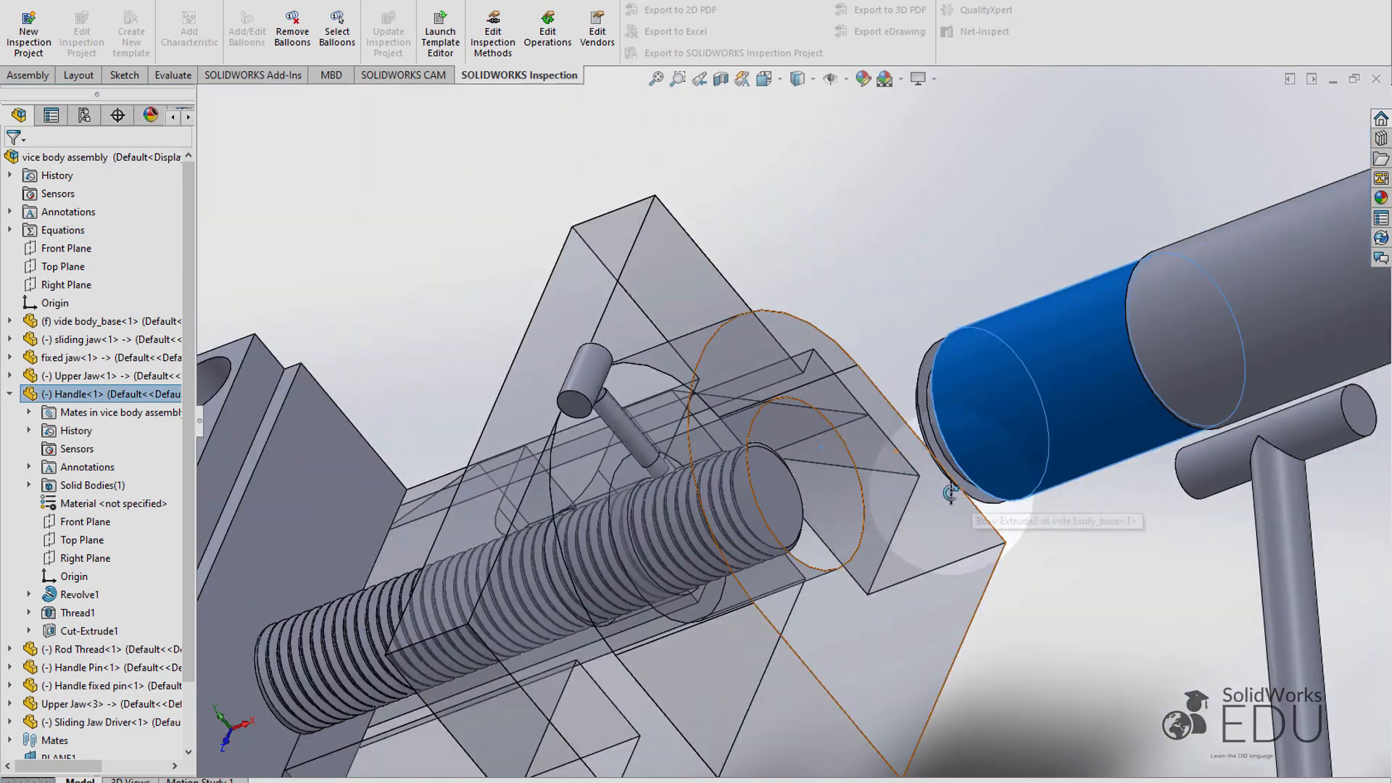
pyautogui.moveTo(950, 493); pyautogui.dragTo(1024, 466, button='middle')
pyautogui.click(905, 360)
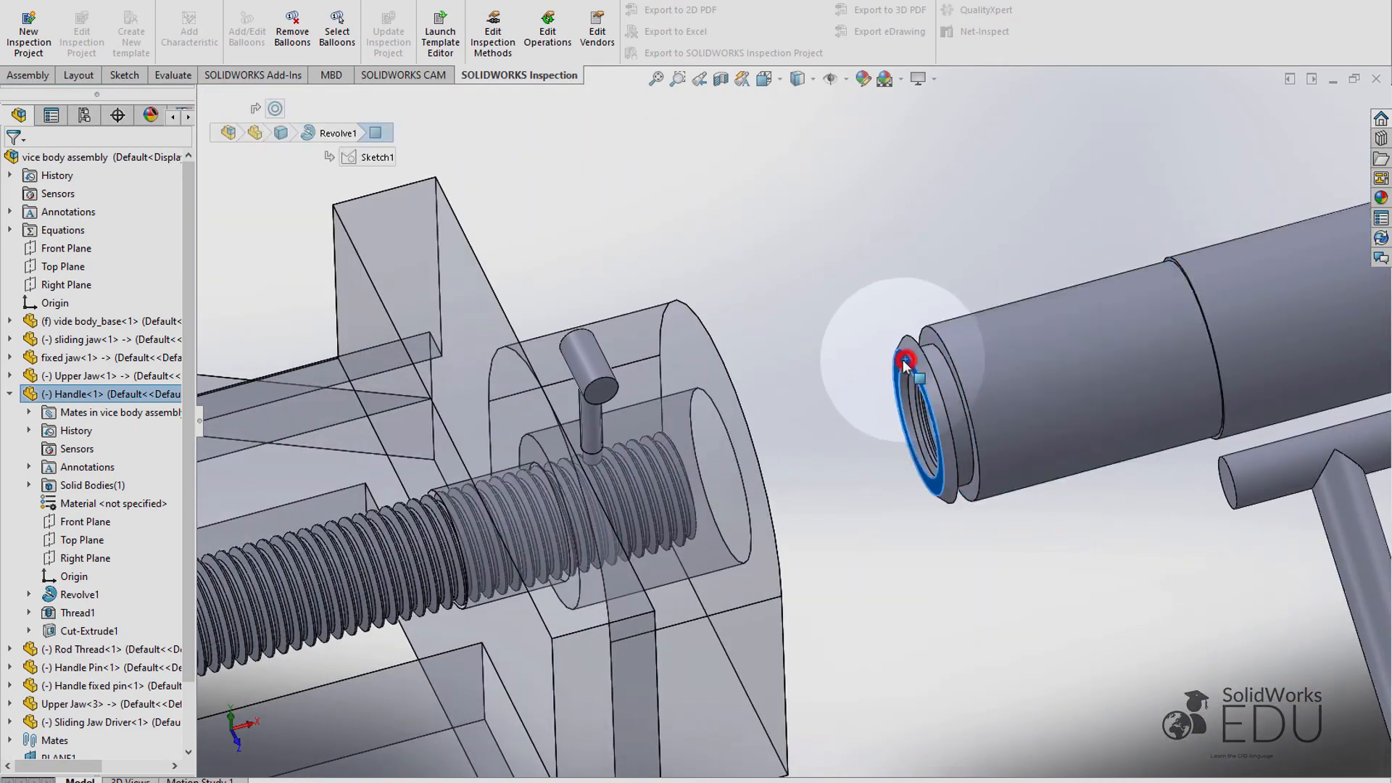
pyautogui.moveTo(645, 421); pyautogui.dragTo(554, 461, button='middle')
pyautogui.scroll(-3, 761, 442)
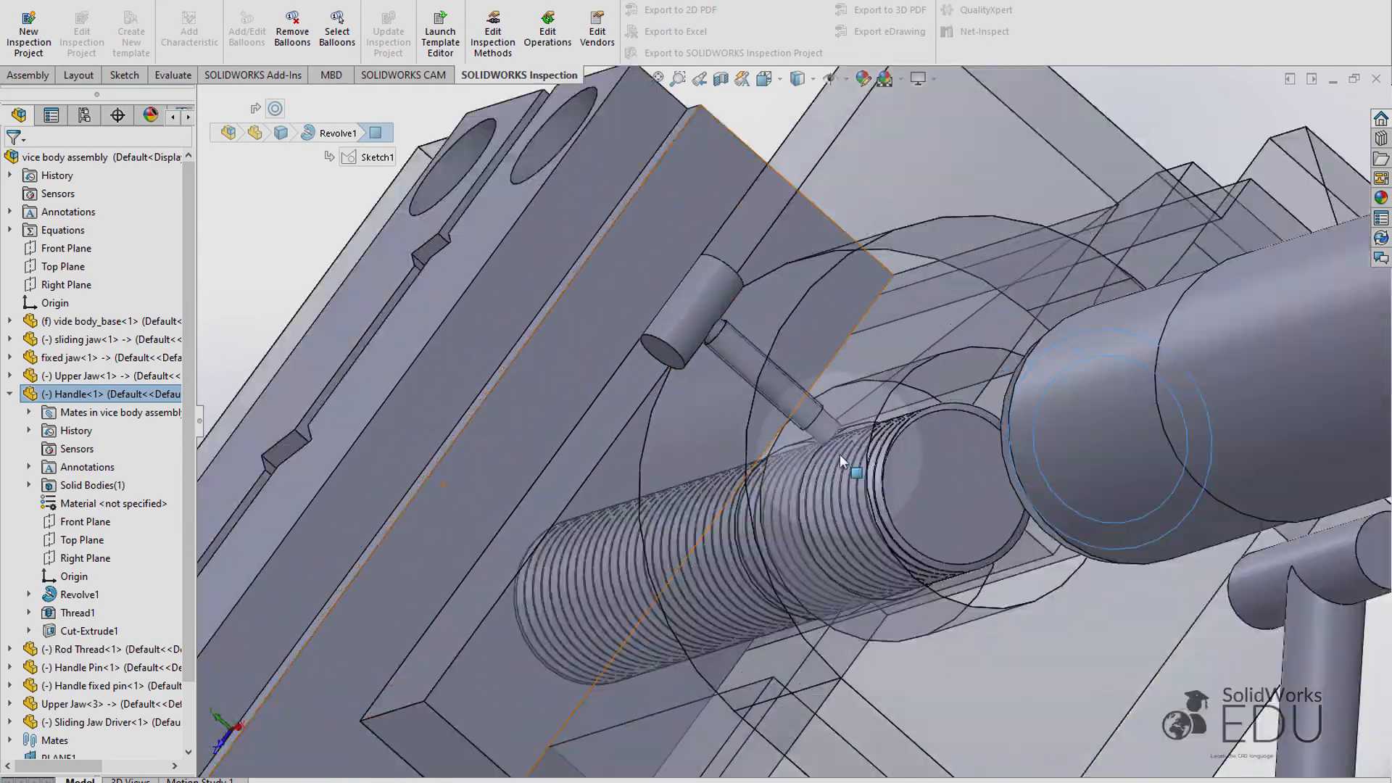
pyautogui.scroll(-2, 840, 461)
pyautogui.keyDown('ctrl'); pyautogui.click(974, 376); pyautogui.keyUp('ctrl')
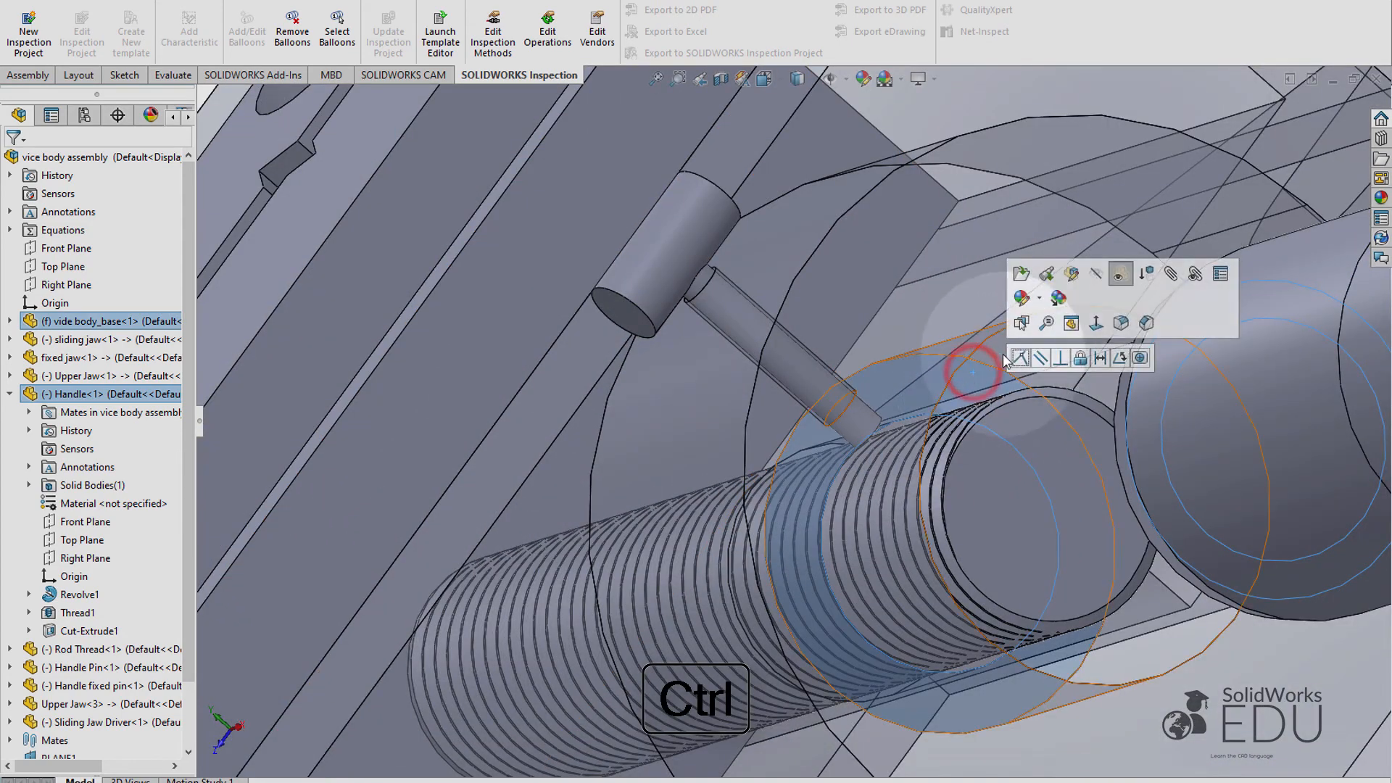
pyautogui.keyDown('ctrl'); pyautogui.click(1020, 355); pyautogui.keyUp('ctrl')
# Step: Inspect how the fixed pin's tip lines up with the handle's groove inside the base
pyautogui.scroll(4, 996, 431)
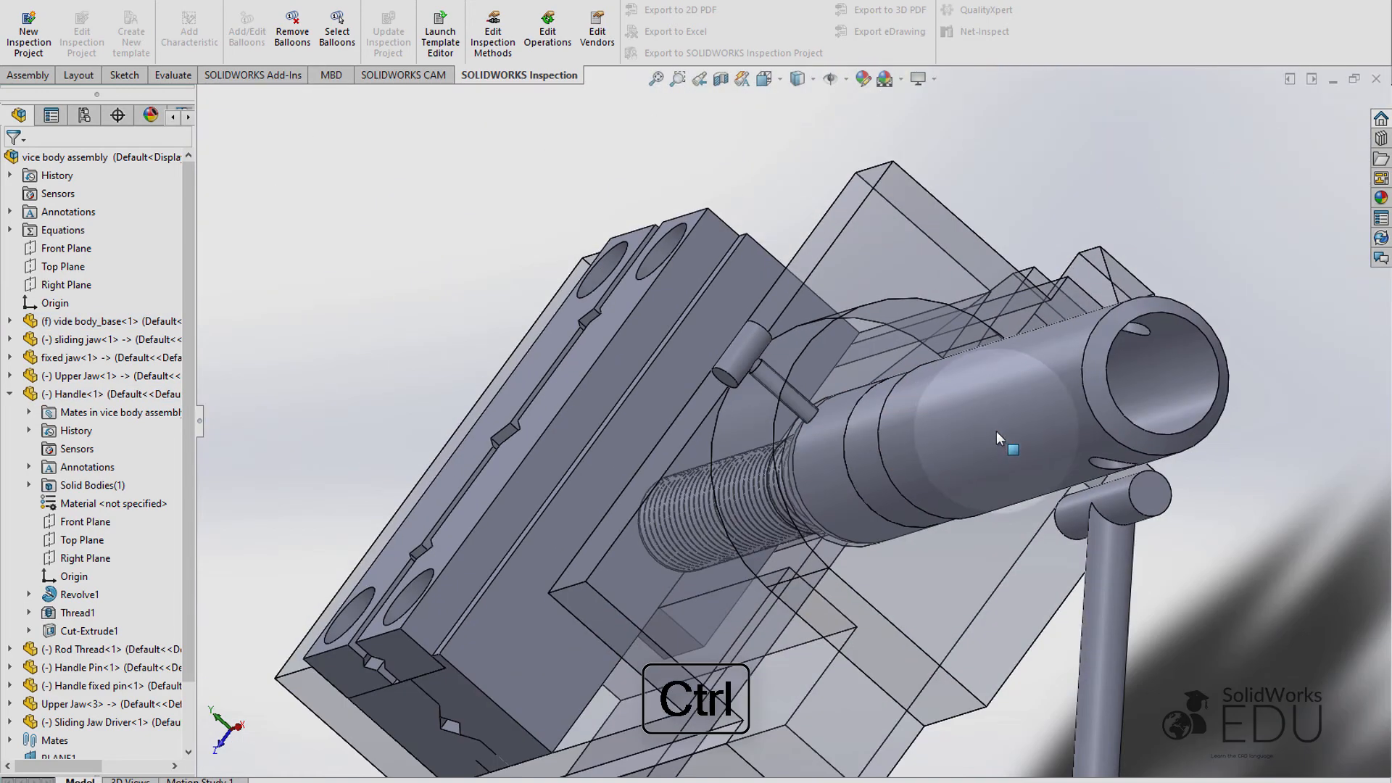
pyautogui.moveTo(996, 431); pyautogui.dragTo(1137, 383, button='middle')
pyautogui.scroll(-5, 510, 463)
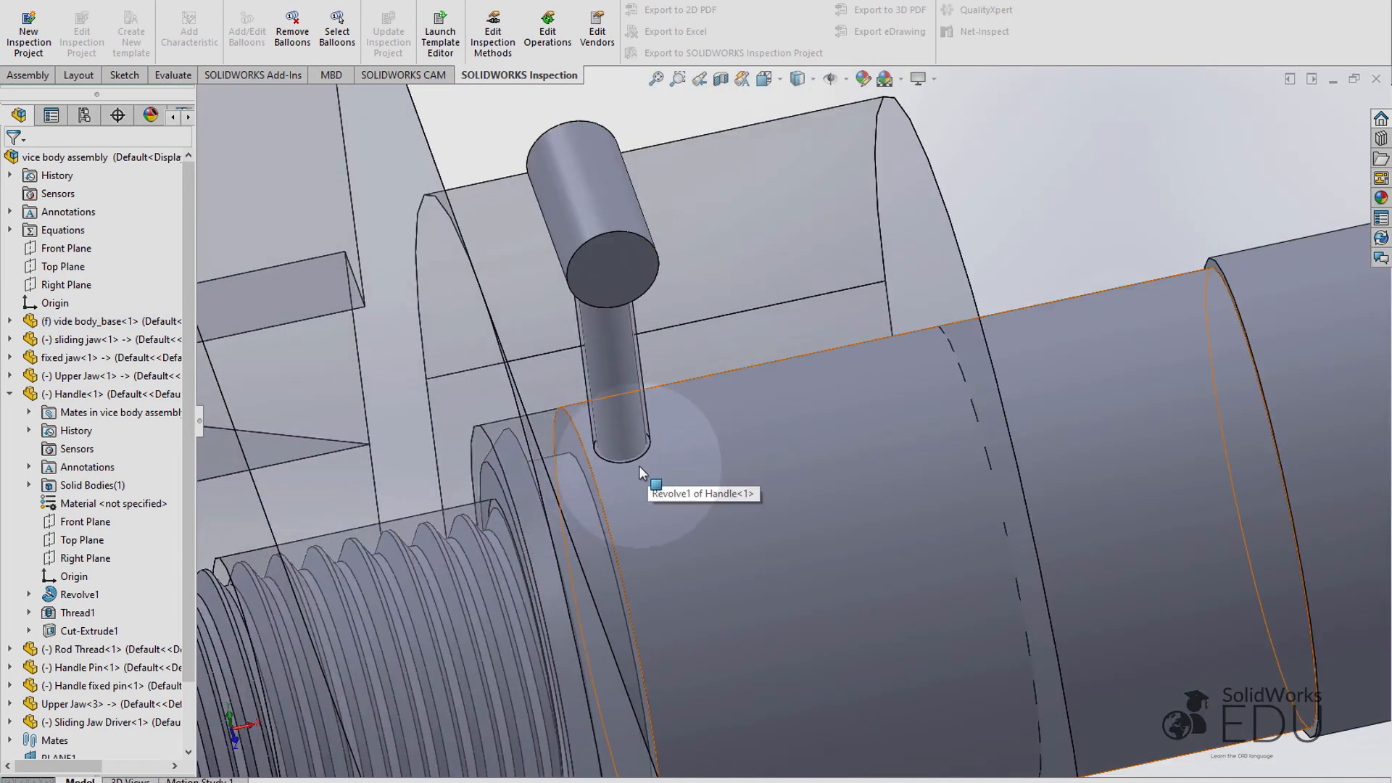
pyautogui.click(630, 470)
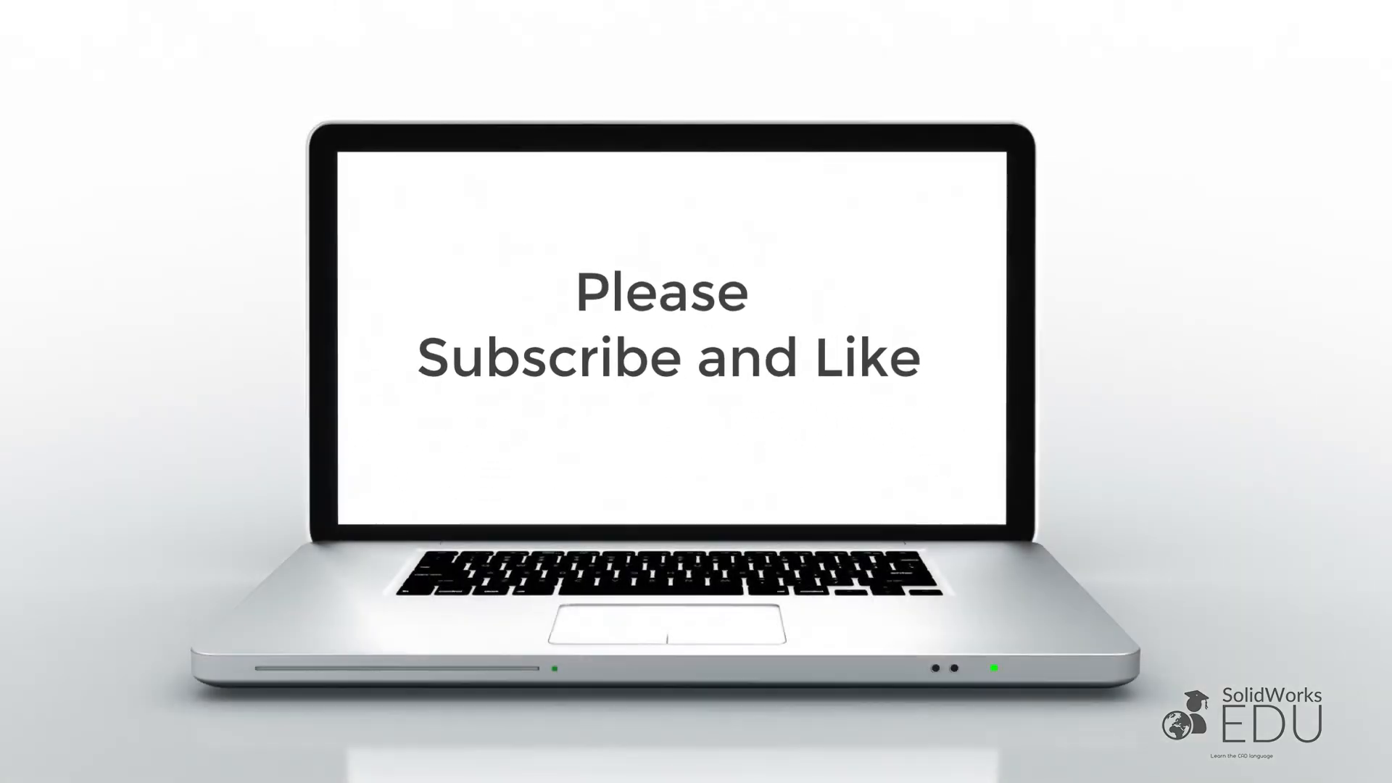